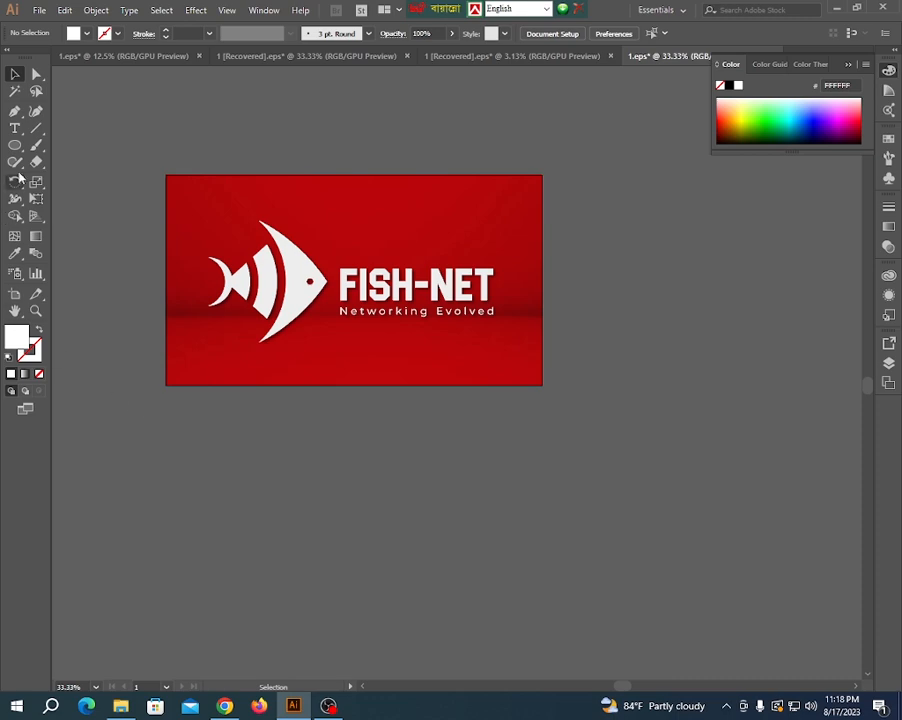
- Draw a white square below the red logo artboard and rotate it 45° into a diamond
left_click_drag(15, 145, 76, 146)
scroll(95, 274, "down", 2)
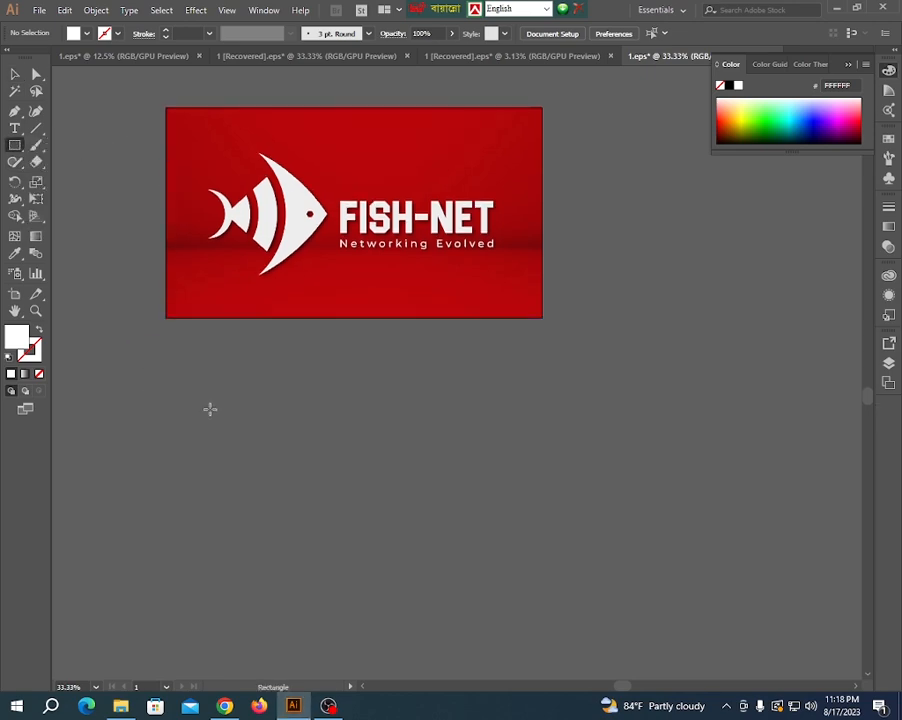
left_click_drag(228, 394, 296, 453)
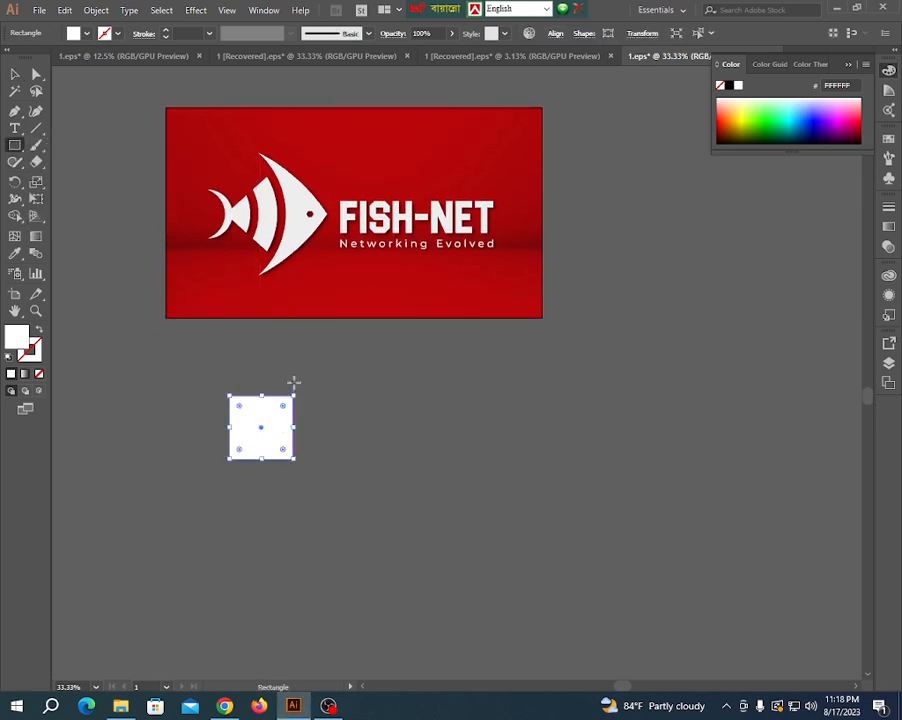
left_click_drag(296, 388, 326, 440)
left_click(15, 73)
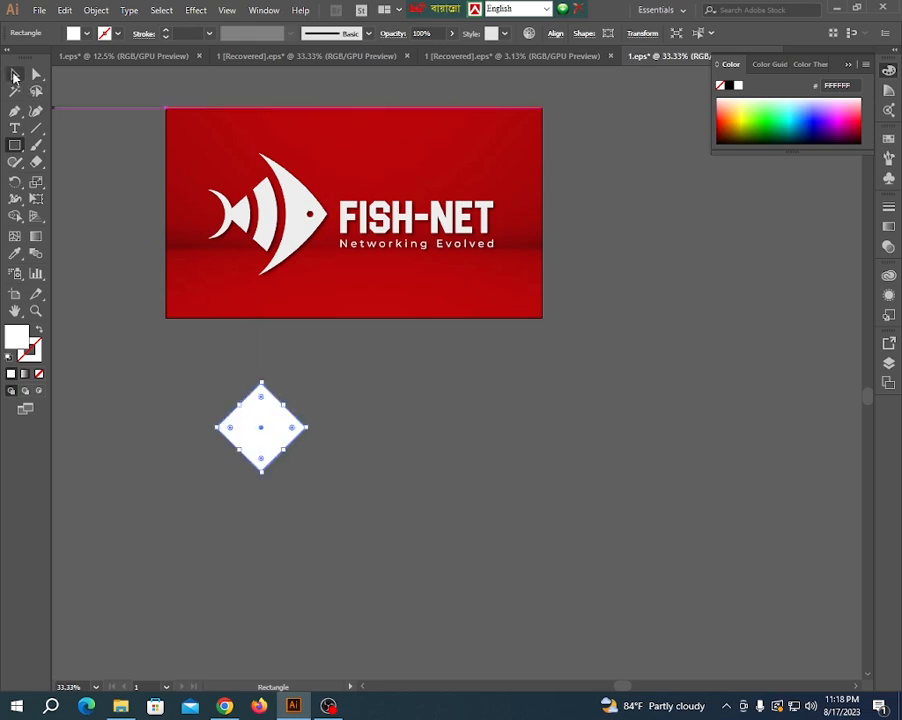
- Enlarge the white diamond slightly and move it a little down and to the right below the artboard
left_click_drag(262, 383, 266, 370)
left_click(224, 368)
left_click_drag(278, 448, 340, 472)
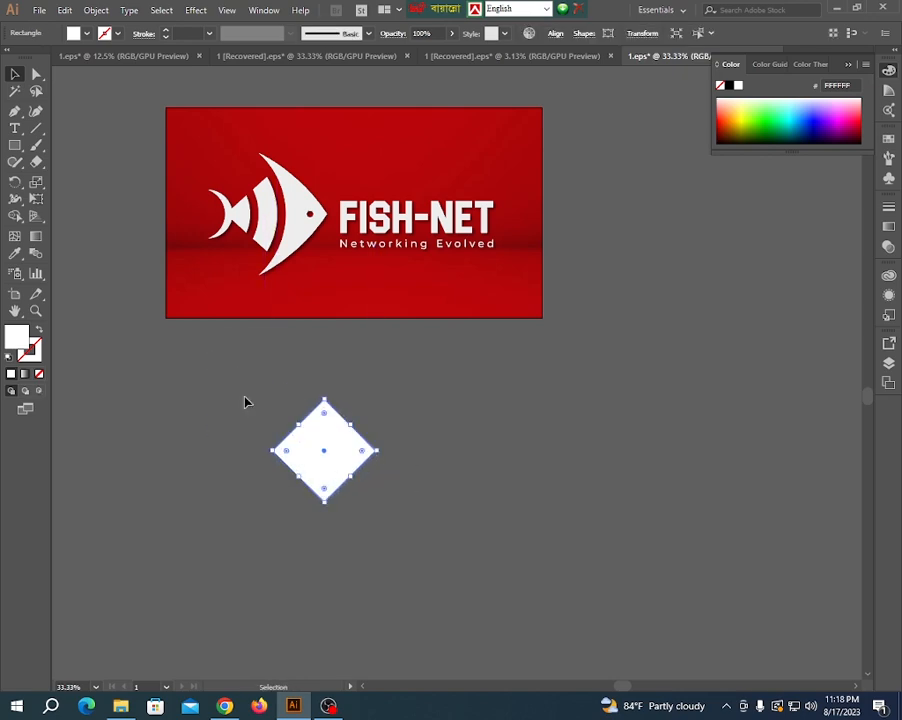
left_click(224, 390)
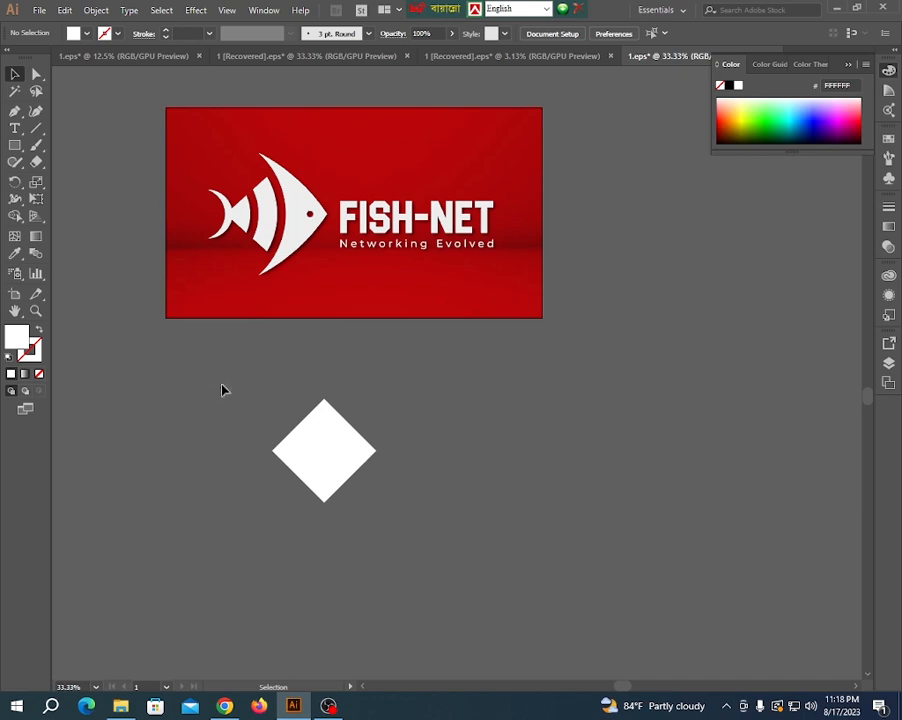
- Draw a closed fin shape with the Pen tool, curving from the diamond's right corner to a tip above its upper corner and back
left_click(15, 111)
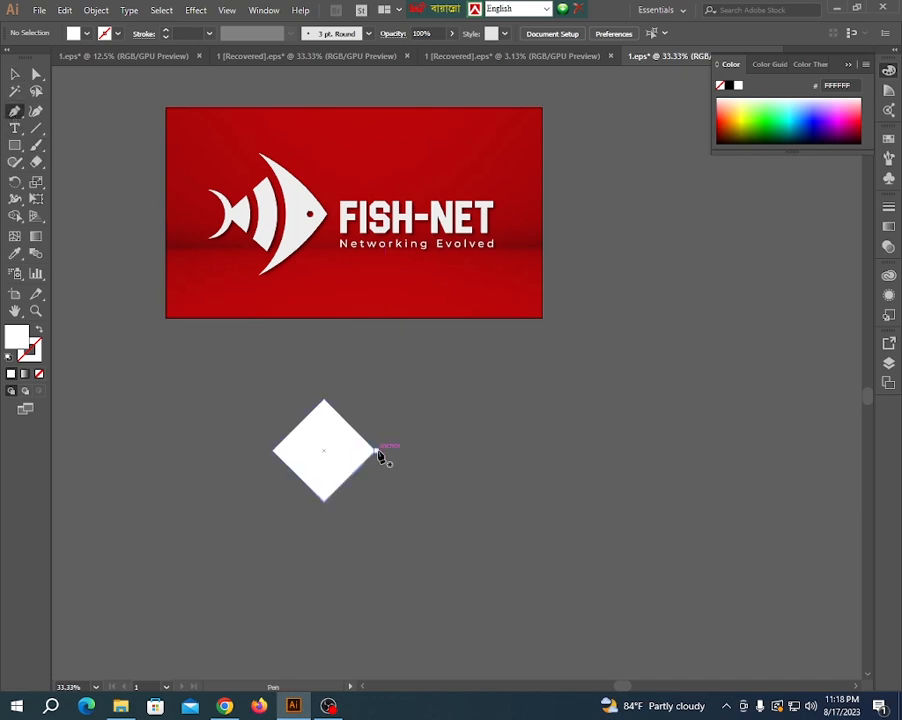
left_click(378, 452)
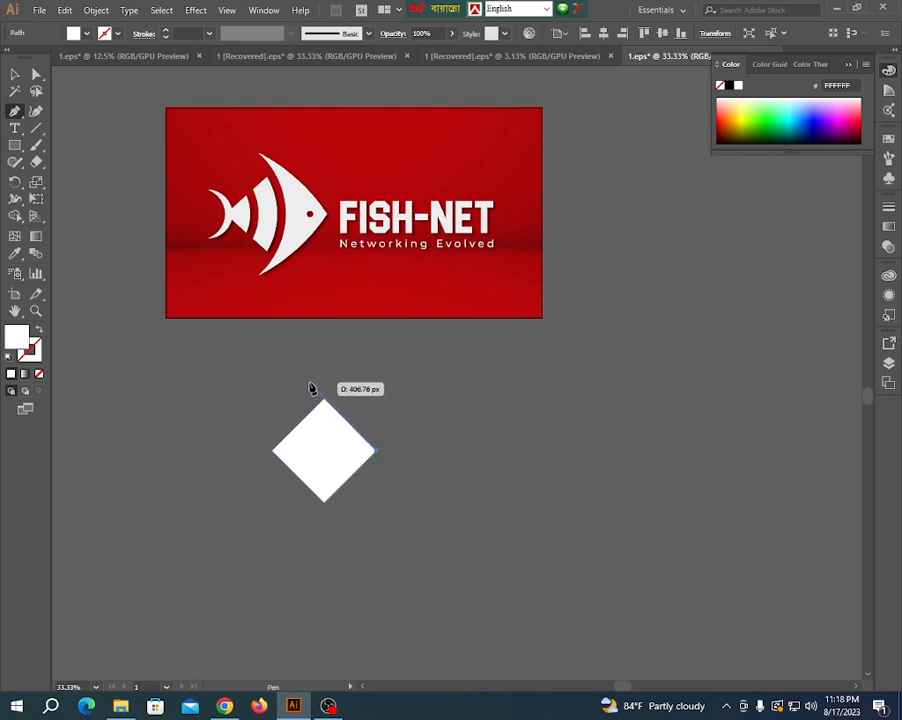
left_click_drag(310, 384, 256, 357)
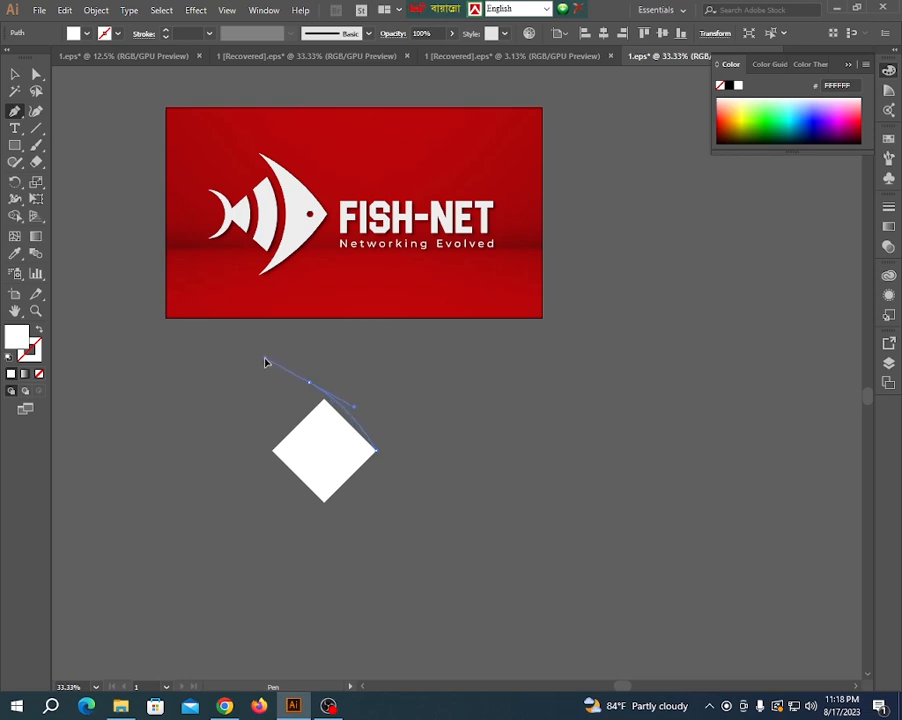
left_click_drag(268, 367, 268, 367)
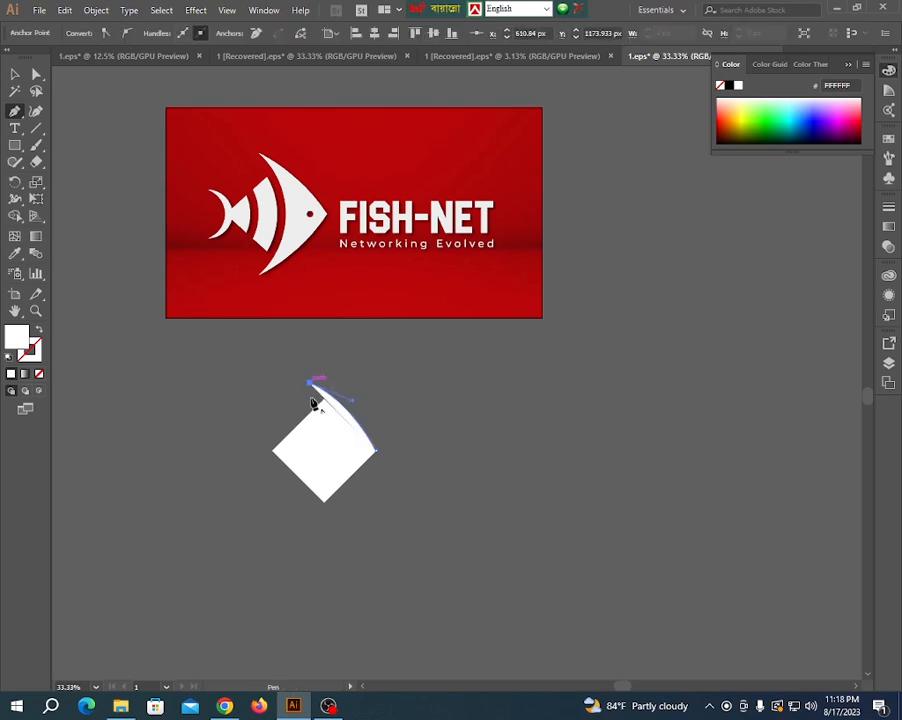
scroll(313, 395, "up", 2)
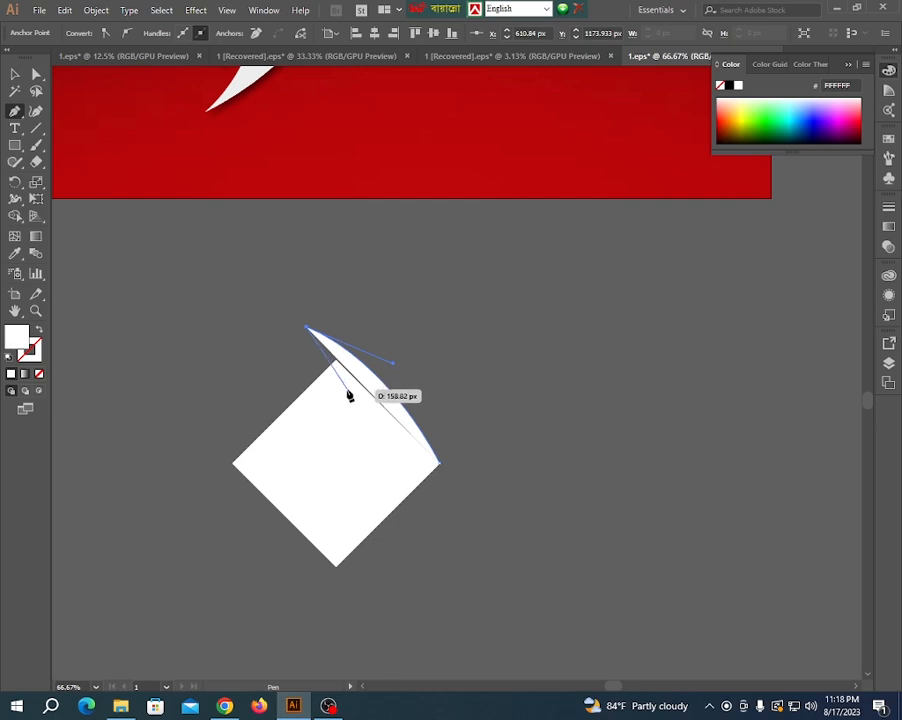
left_click(351, 394)
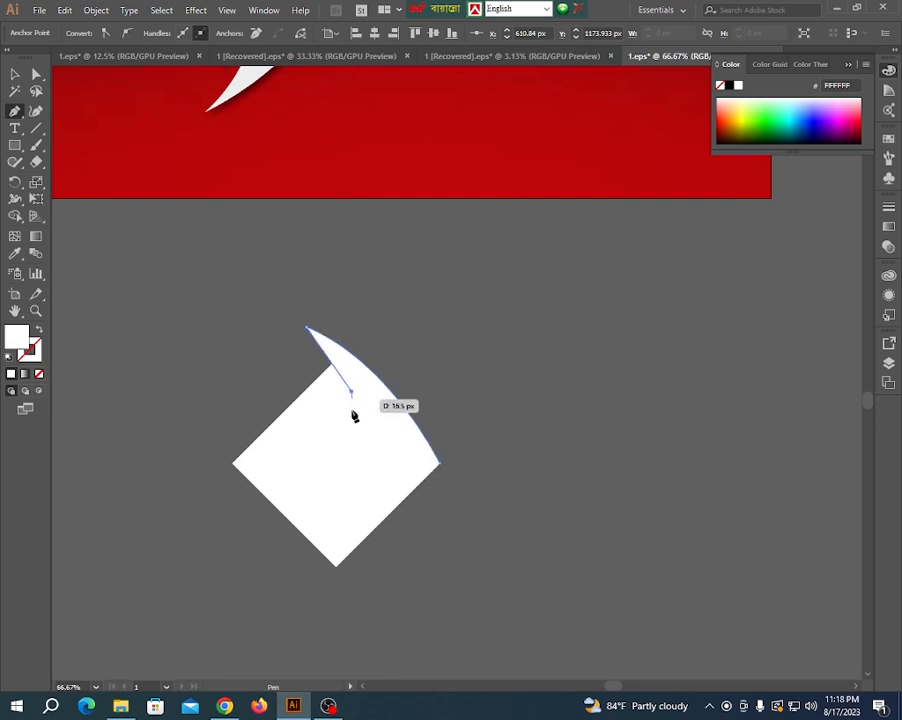
left_click(437, 465)
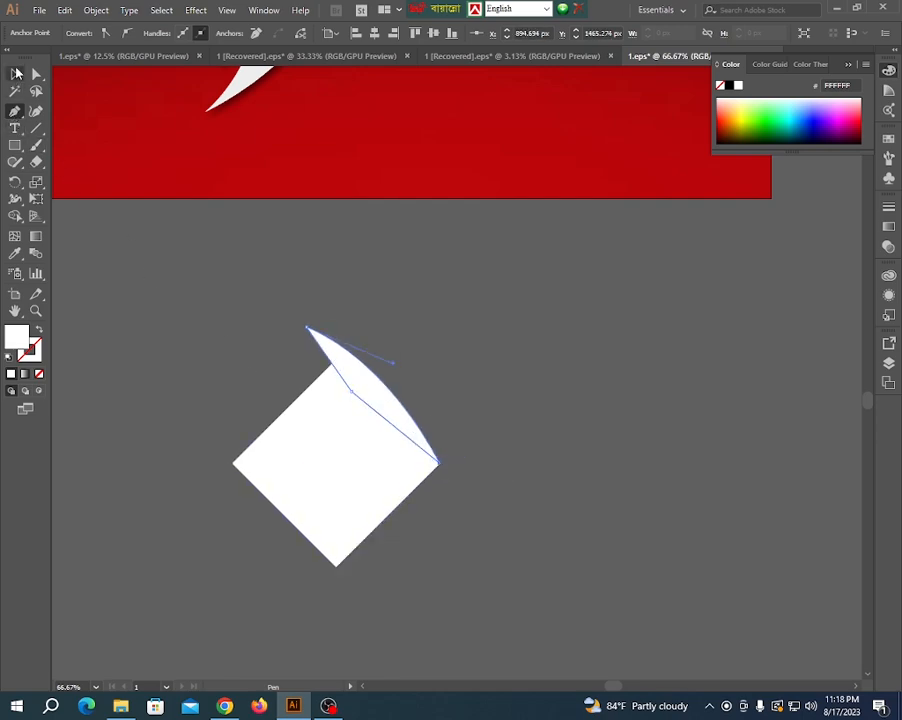
left_click(16, 73)
left_click(231, 404)
- Draw a straight horizontal line through the diamond's left and right corners, extending past both sides
scroll(236, 410, "down", 2)
scroll(234, 412, "up", 1)
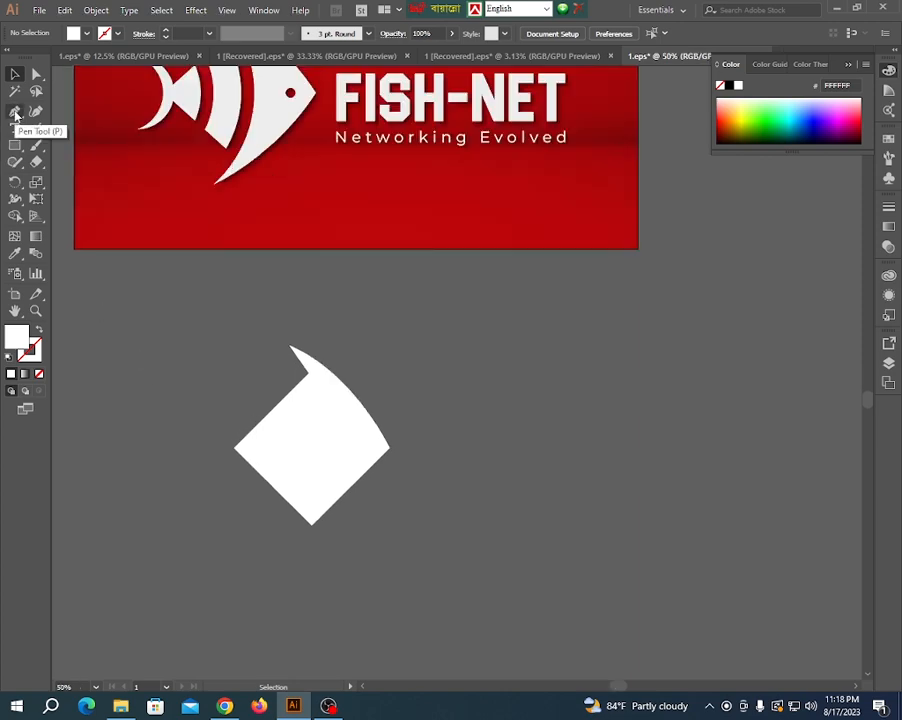
left_click(16, 112)
left_click(224, 447)
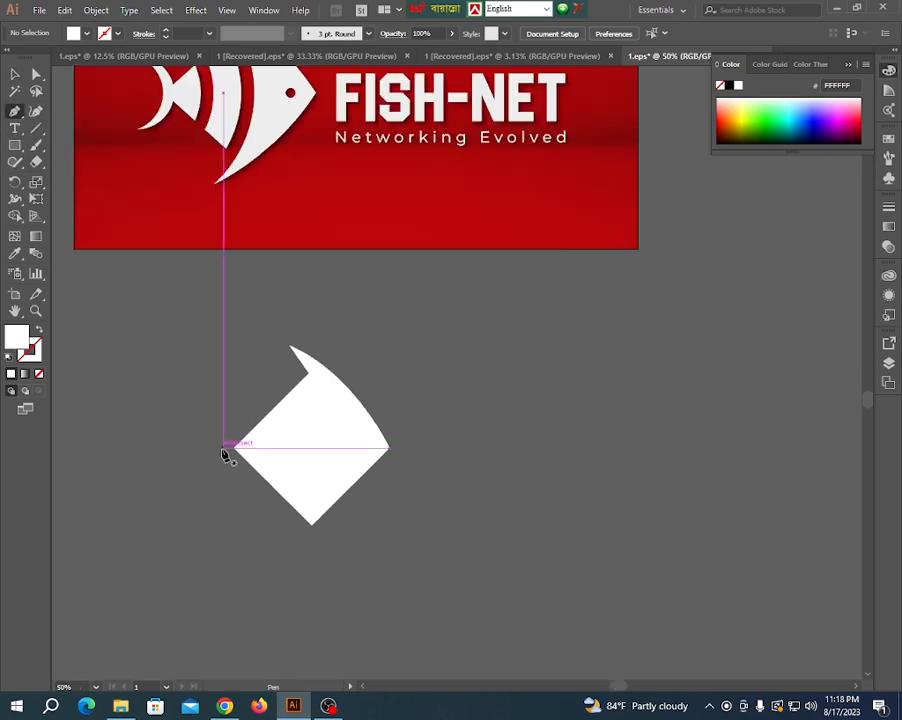
left_click(446, 447)
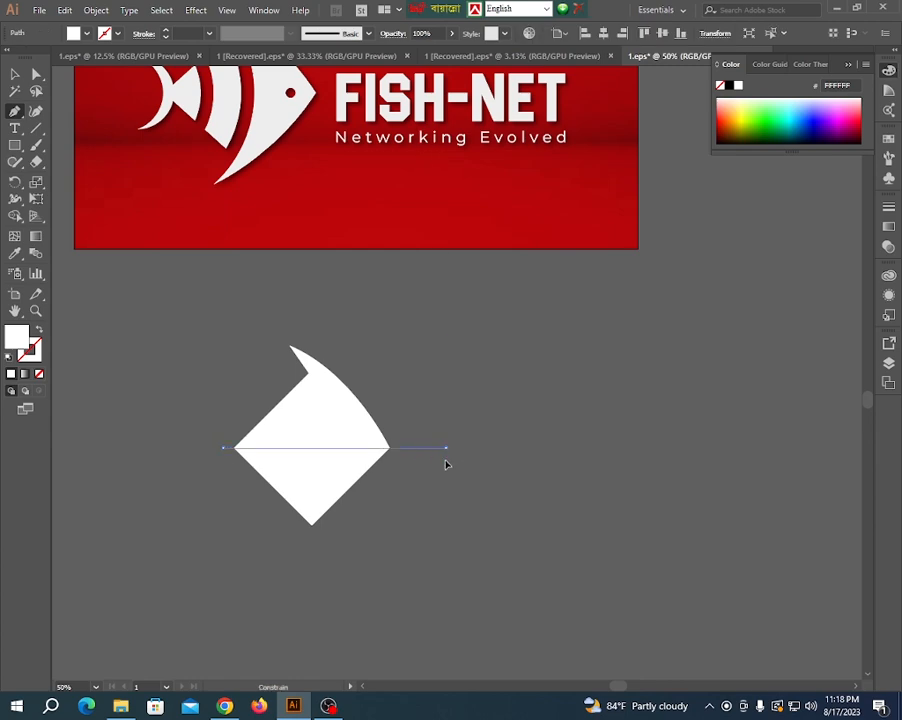
left_click(15, 74)
left_click(208, 345)
- Use the Shape Builder to remove the diamond's lower half and excess line ends, and merge the upper half with the fin
left_click_drag(177, 318, 404, 517)
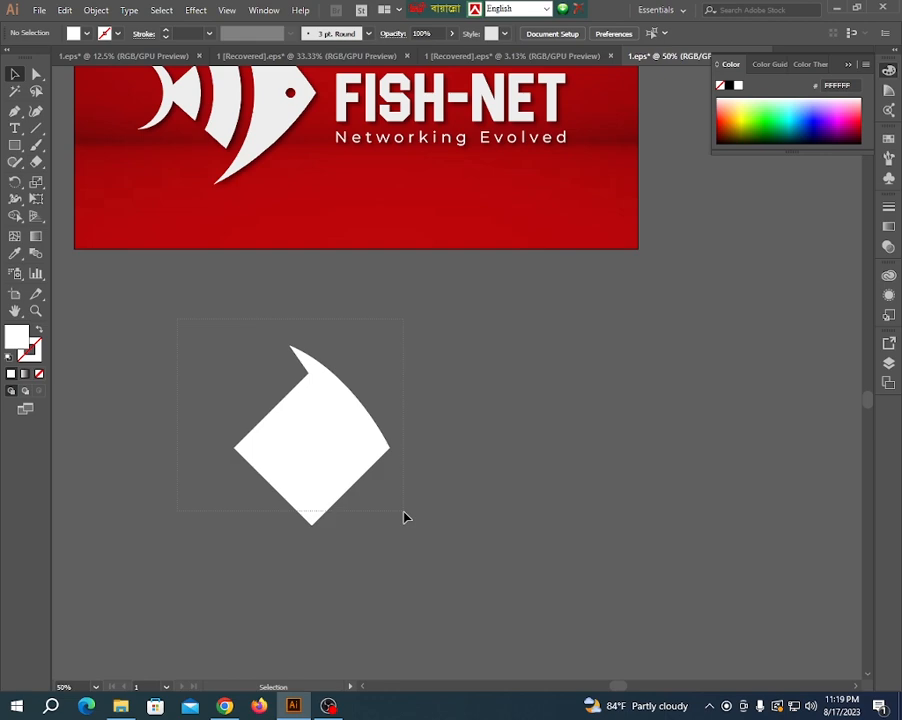
left_click_drag(404, 517, 404, 517)
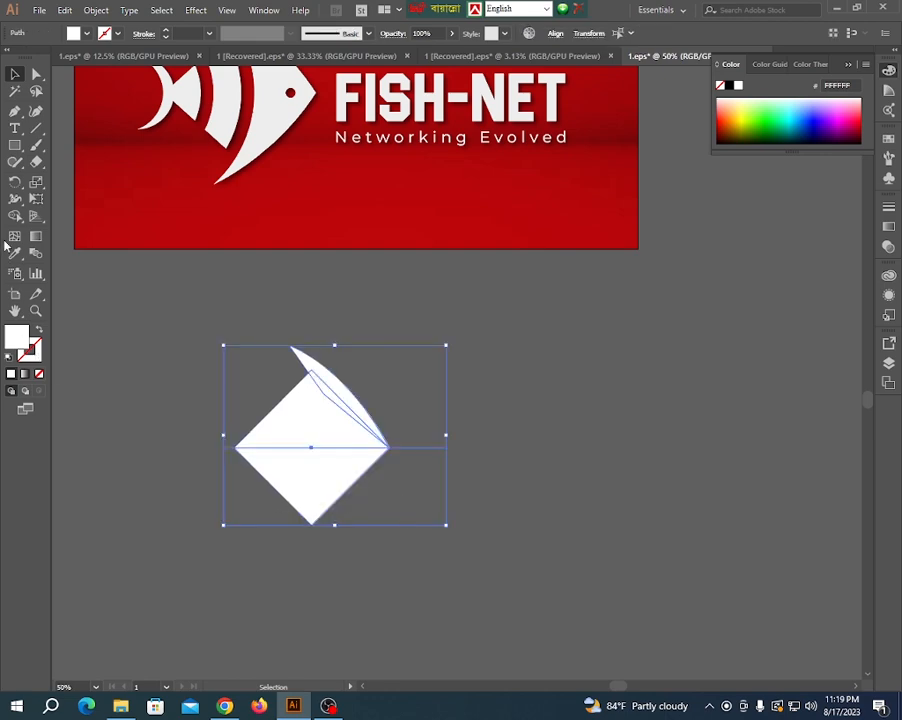
left_click(15, 216)
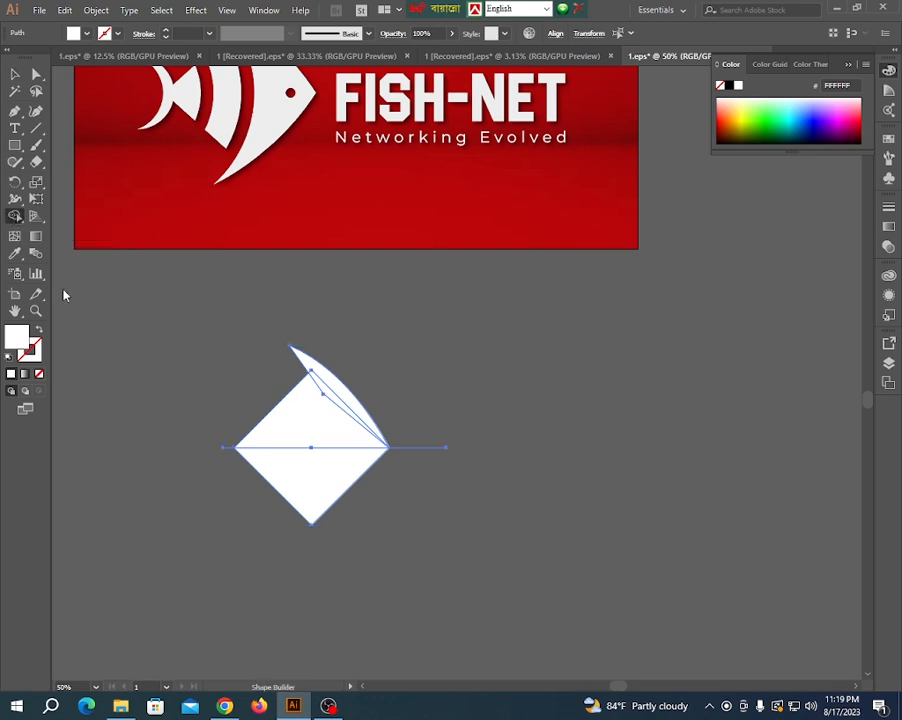
left_click(310, 498, "alt")
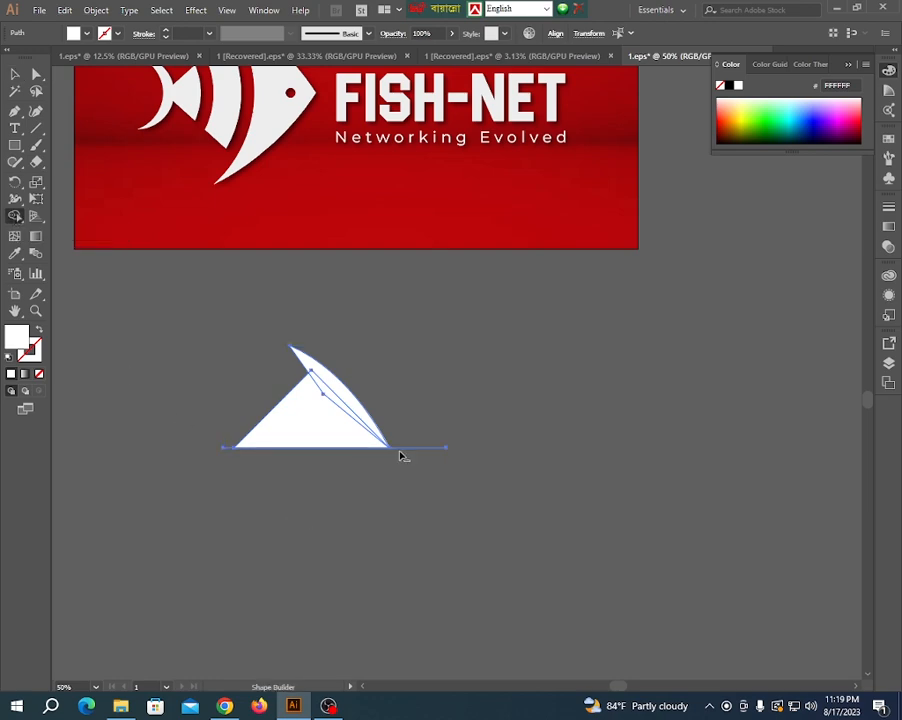
left_click_drag(416, 496, 416, 502)
left_click_drag(296, 424, 345, 395)
scroll(474, 467, "down", 1)
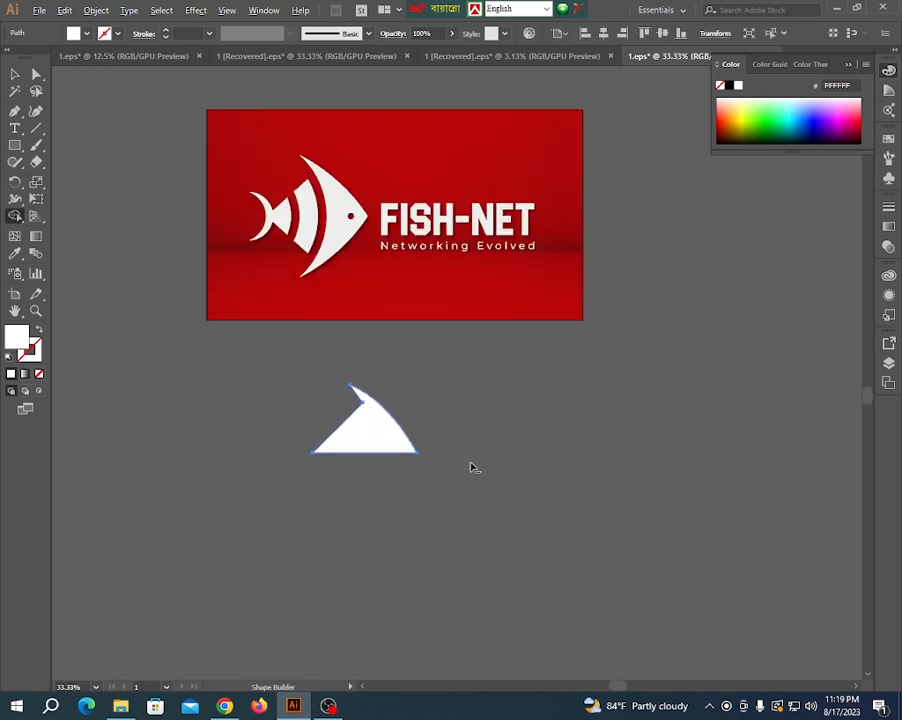
left_click(15, 73)
left_click(258, 384)
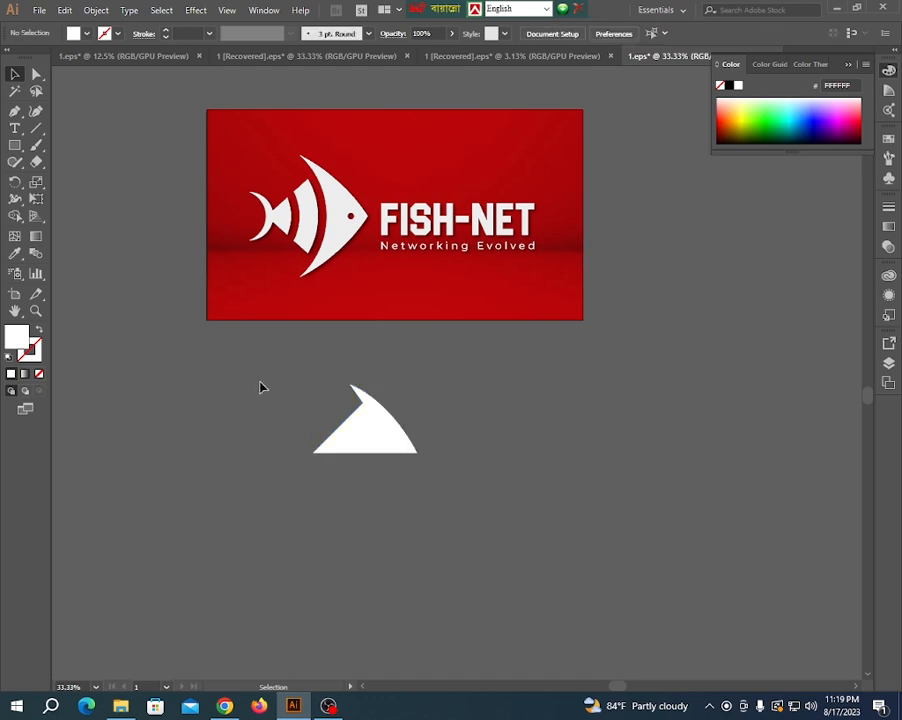
- Reshape the fin's outer curve by moving the direction handle of its tip anchor down and to the right
scroll(276, 388, "up", 2)
scroll(326, 470, "down", 2)
scroll(400, 476, "up", 3)
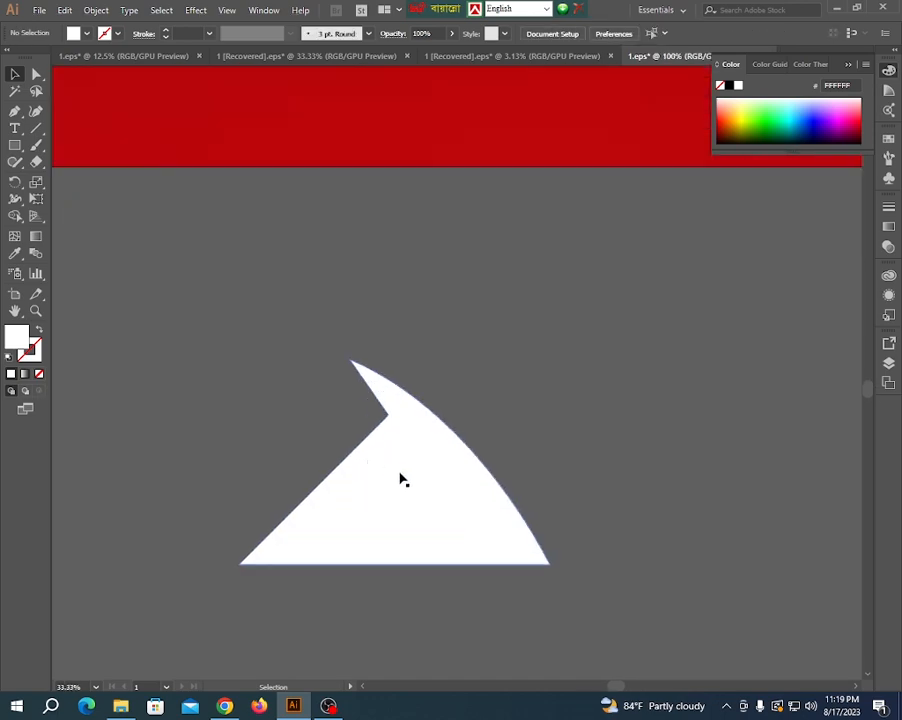
left_click(402, 481)
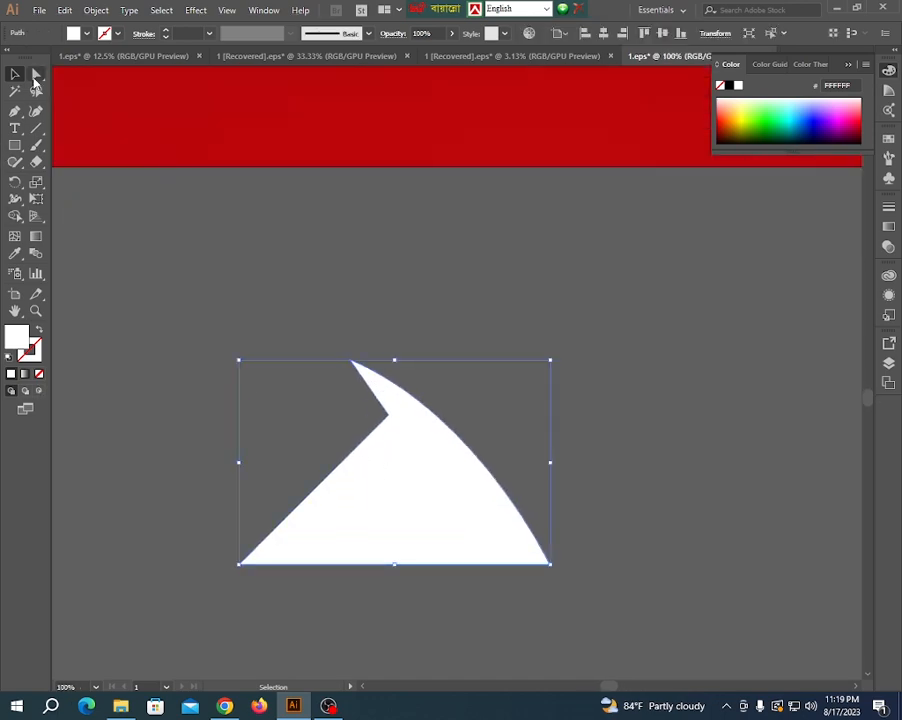
left_click(36, 76)
left_click(350, 361)
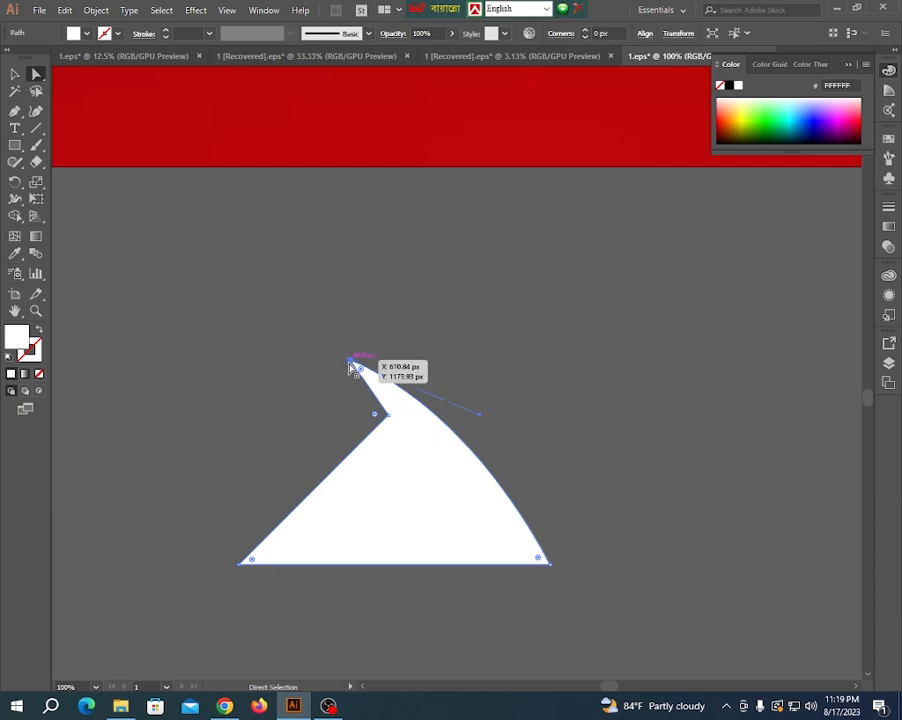
left_click_drag(478, 414, 497, 434)
key("ctrl+minus")
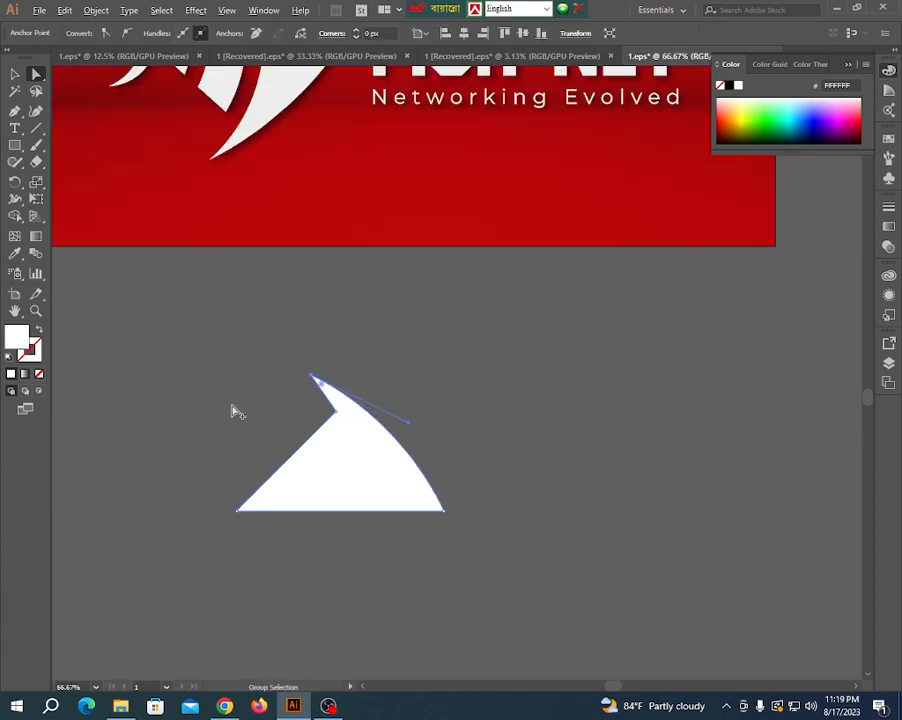
left_click(15, 72)
left_click(194, 404)
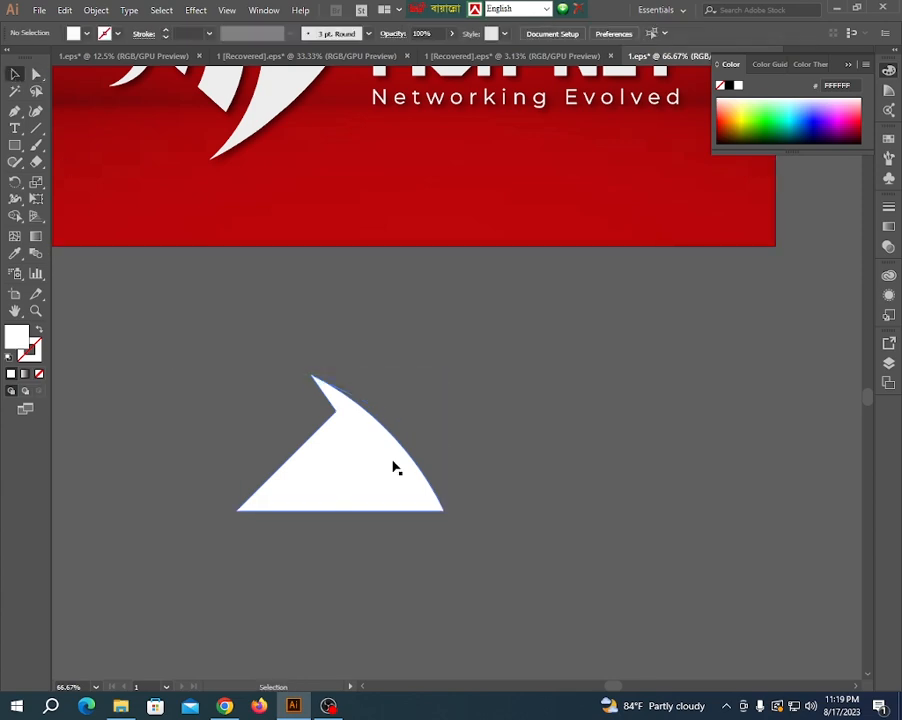
- Create a copy of the half body reflected across the horizontal axis and align it directly beneath the original
left_click(380, 464)
right_click(379, 464)
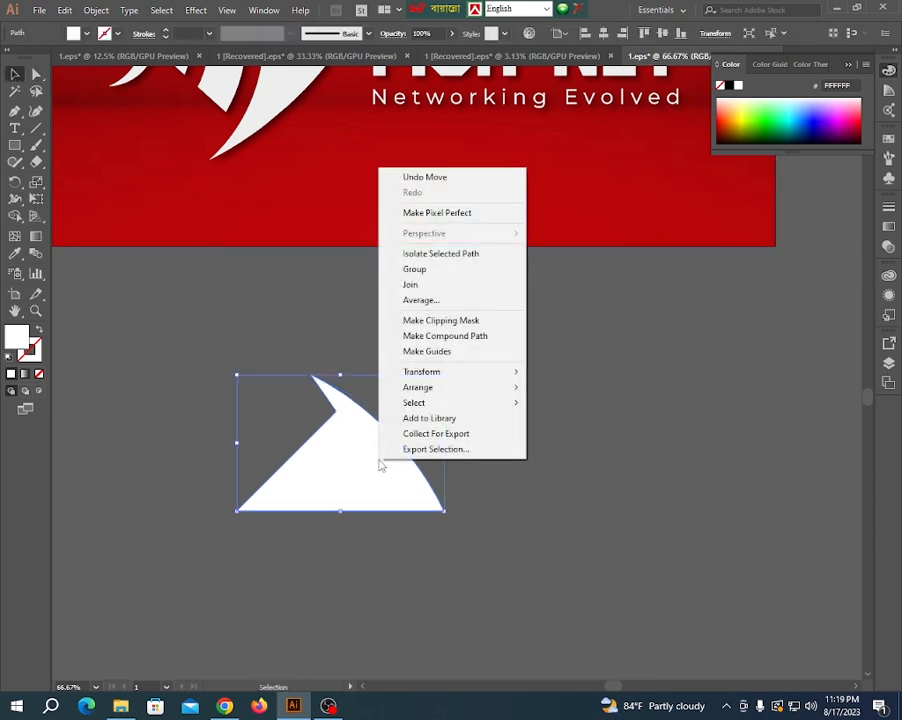
mouse_move(411, 378)
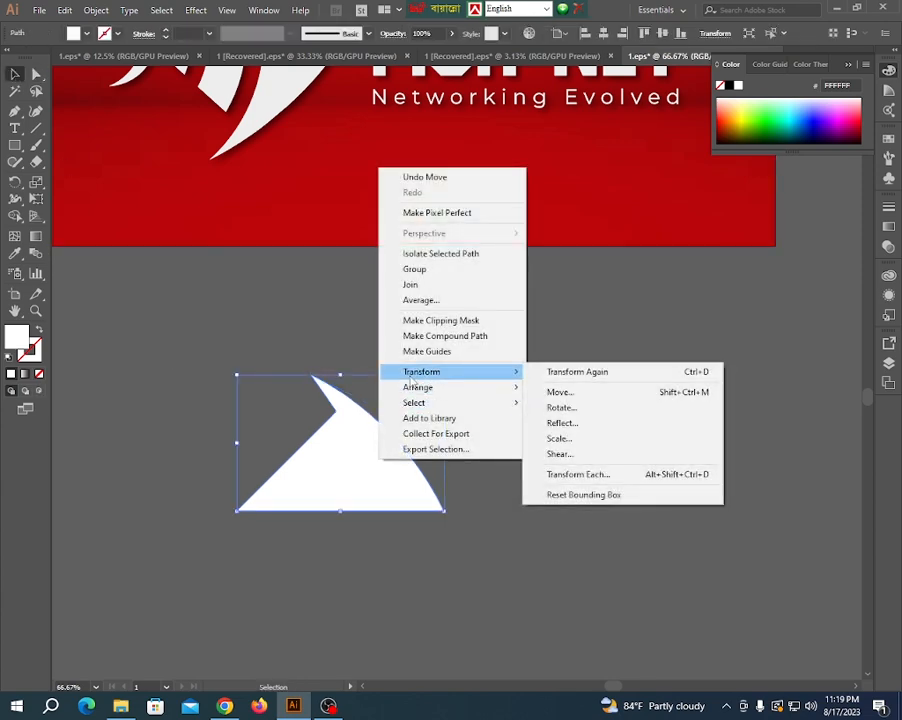
left_click(563, 423)
left_click(567, 452)
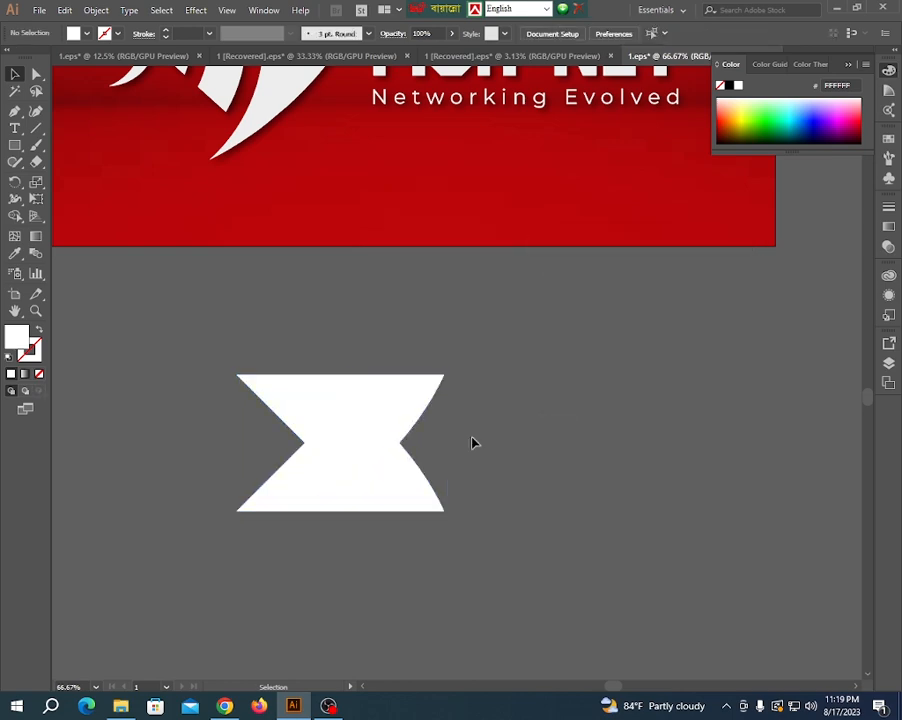
left_click_drag(409, 415, 409, 549)
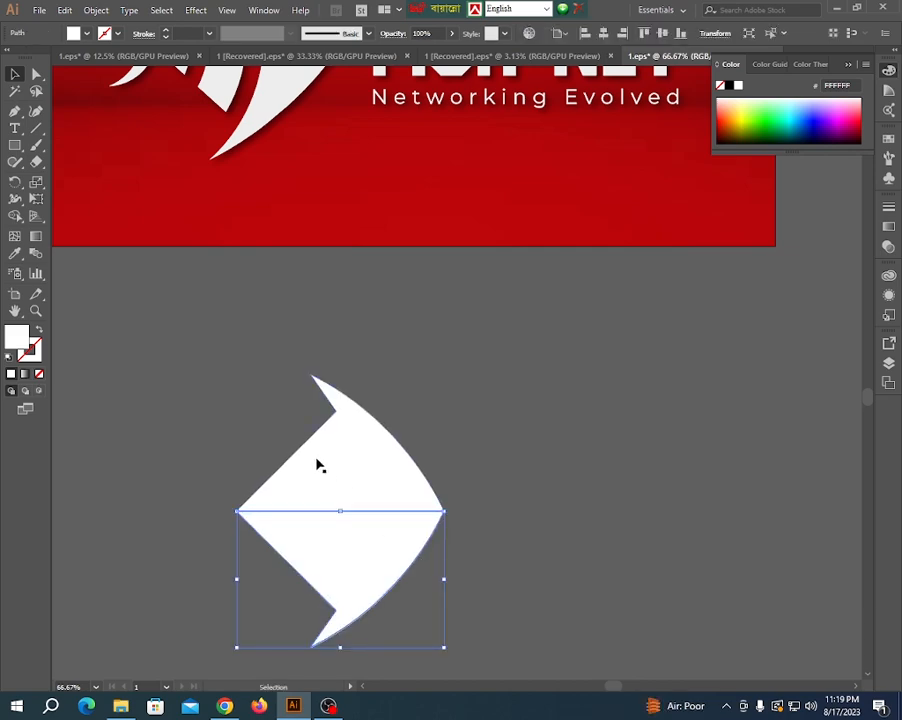
scroll(315, 463, "down", 2)
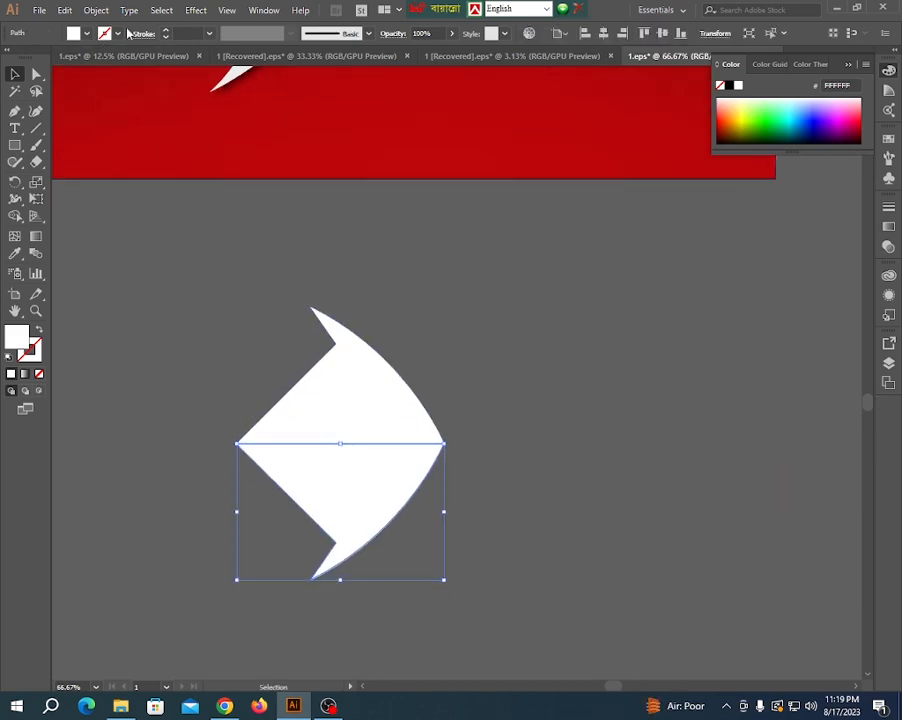
left_click(226, 10)
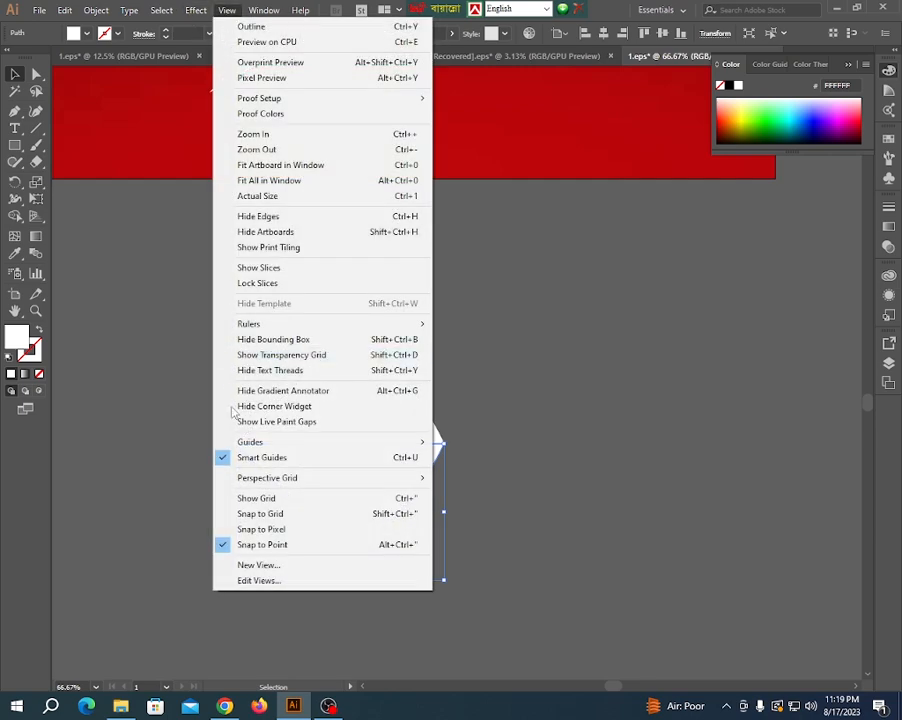
left_click(166, 414)
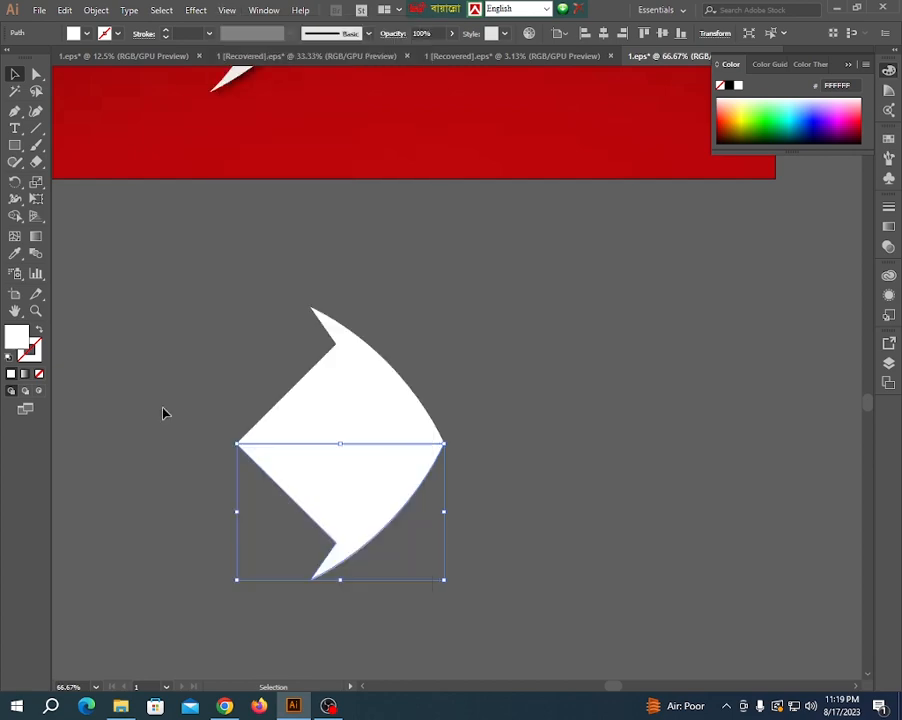
left_click(163, 410)
- Merge the upper and lower halves of the fish body into one shape with the Shape Builder
scroll(415, 450, "down", 2)
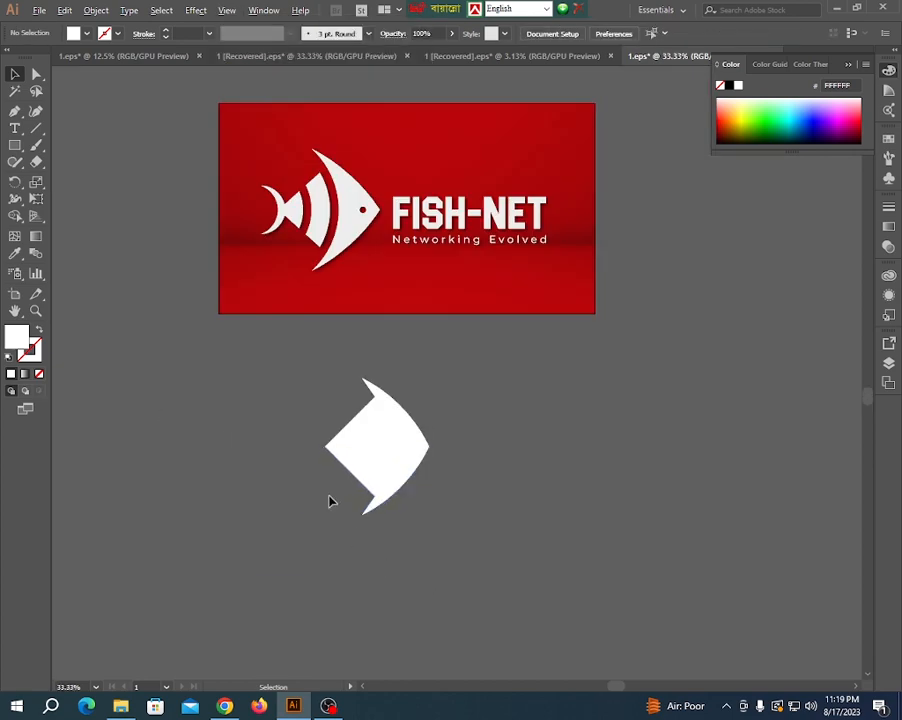
scroll(330, 501, "up", 1)
scroll(310, 477, "down", 1)
left_click(392, 500)
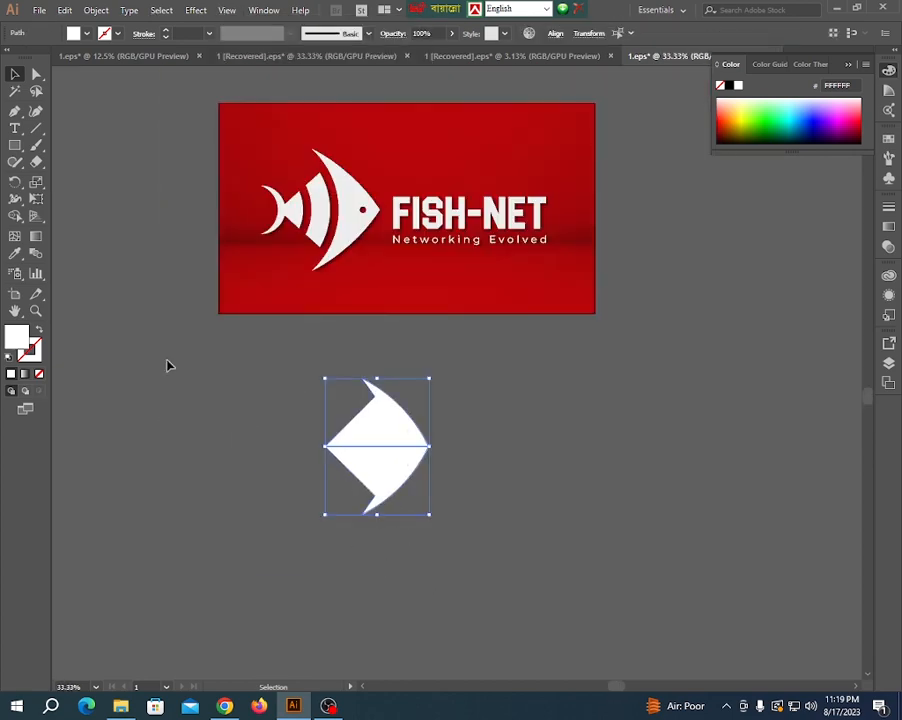
left_click(14, 216)
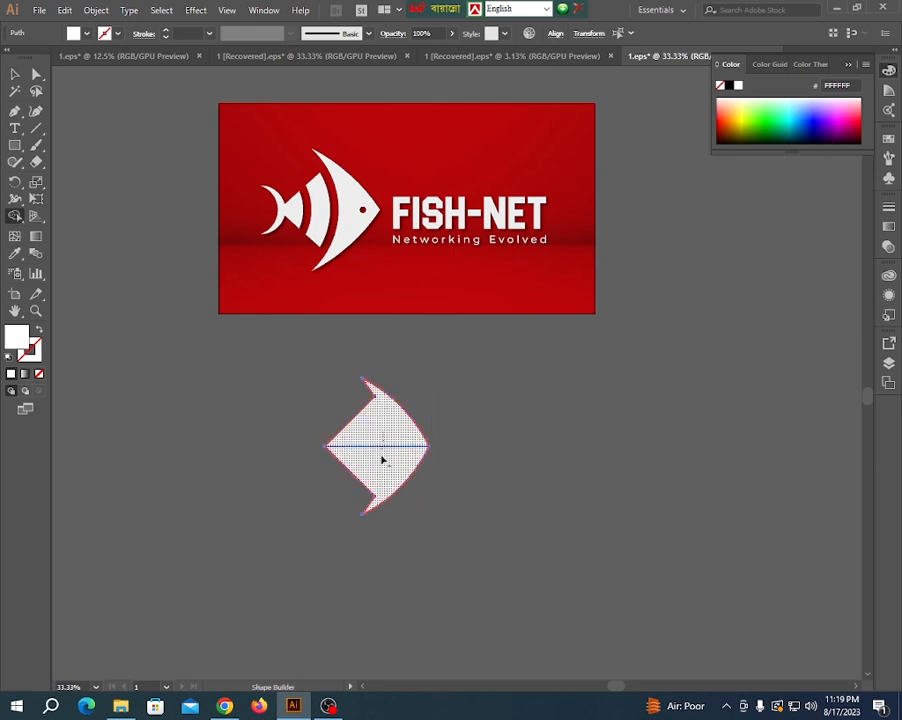
left_click(380, 457, "alt")
left_click(15, 73)
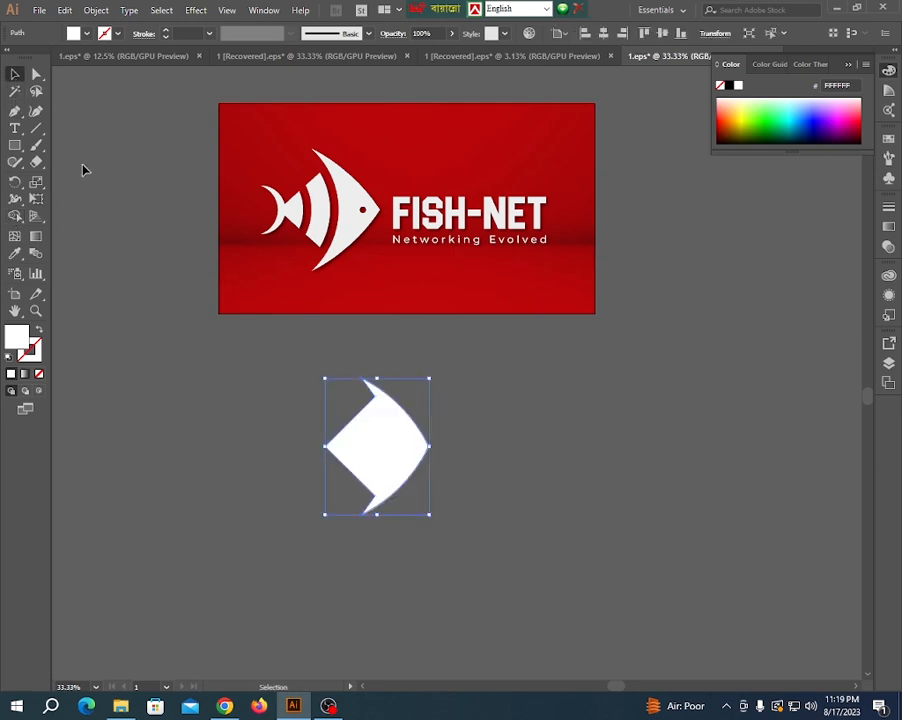
left_click(82, 168)
- Draw a large circle over the body's pointed rear half, centered on its horizontal axis, and remove the circle's fill
left_click_drag(14, 150, 78, 188)
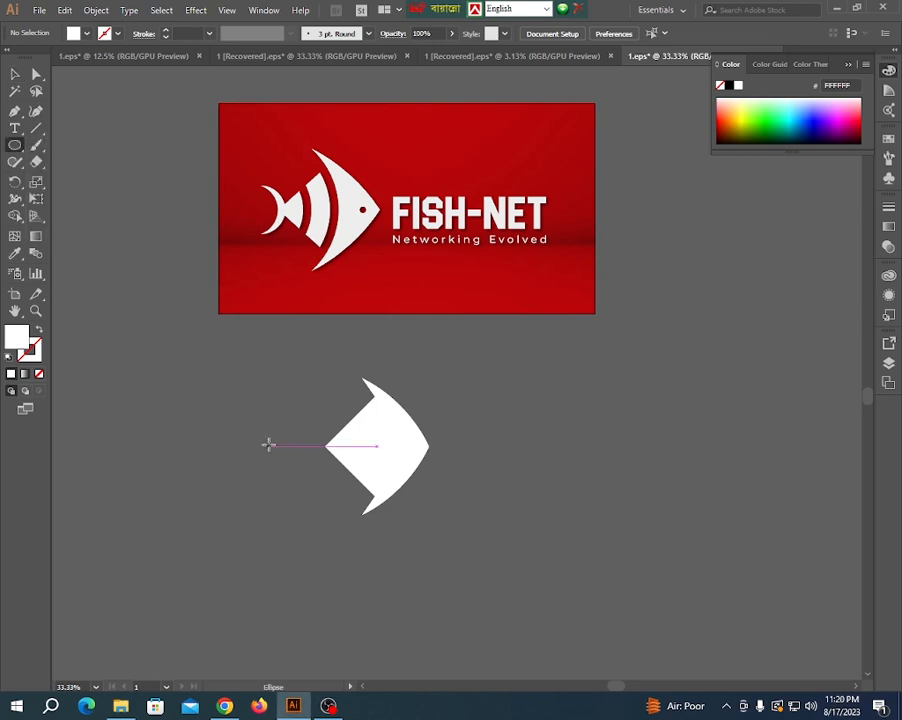
left_click_drag(290, 446, 316, 535)
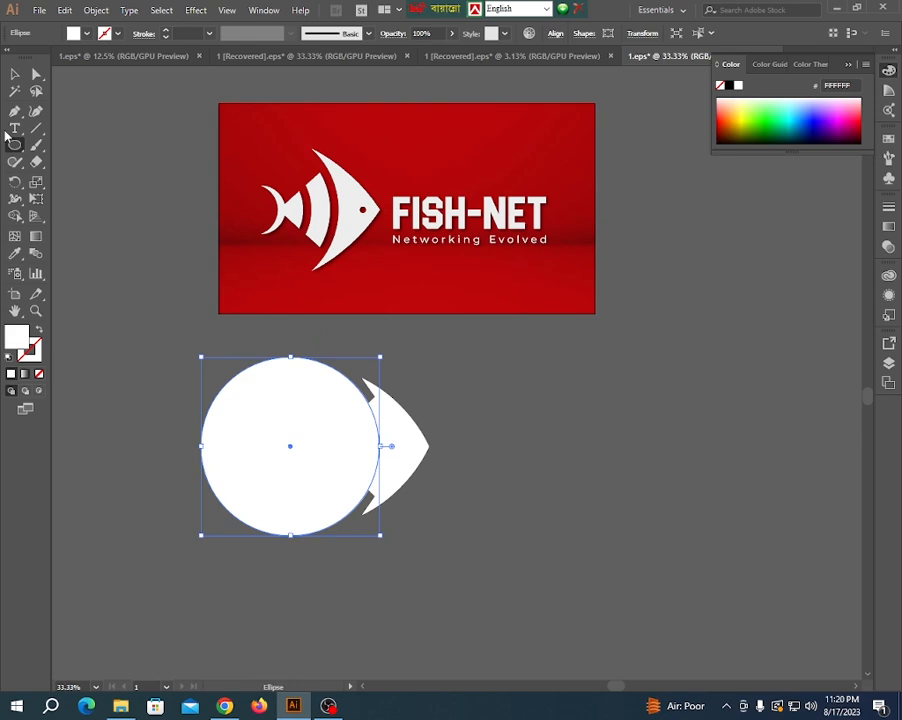
left_click(15, 73)
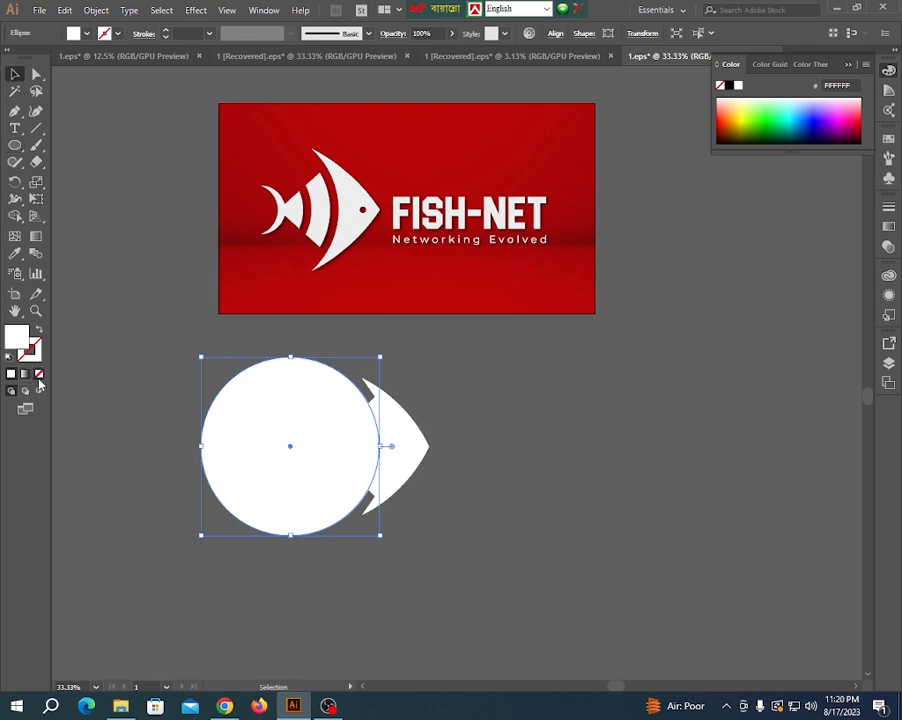
left_click(39, 374)
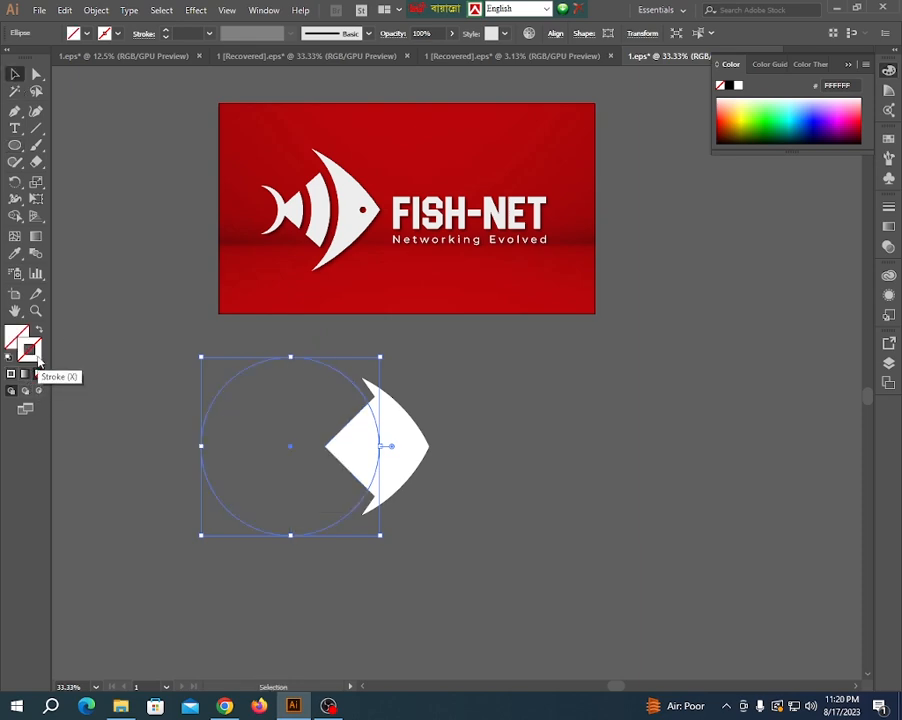
- Give the circle a black stroke with a weight of 45 pt
left_click(165, 30)
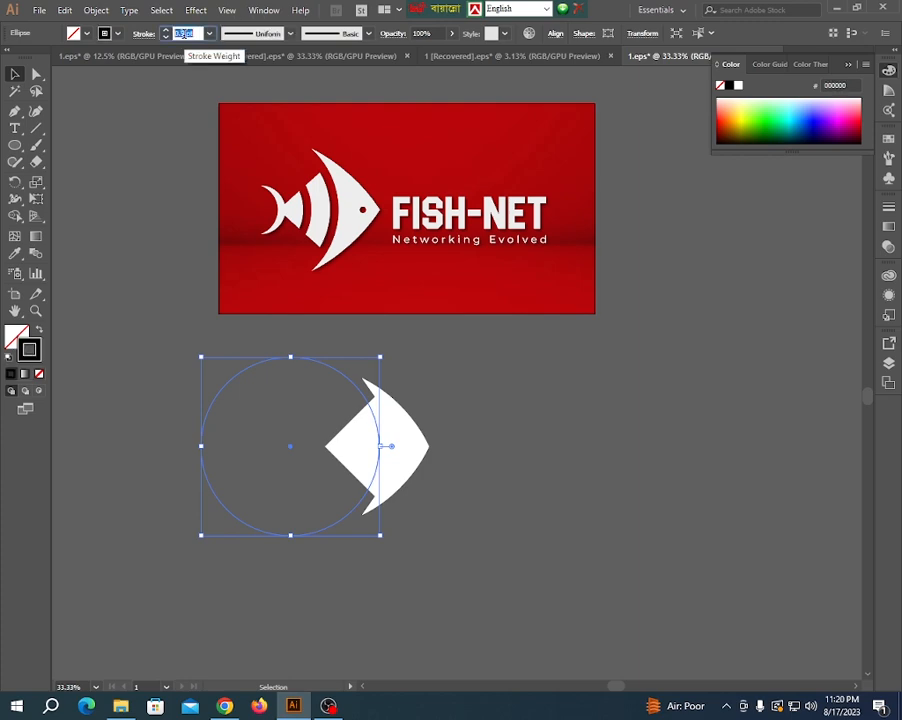
scroll(184, 34, "up", 20)
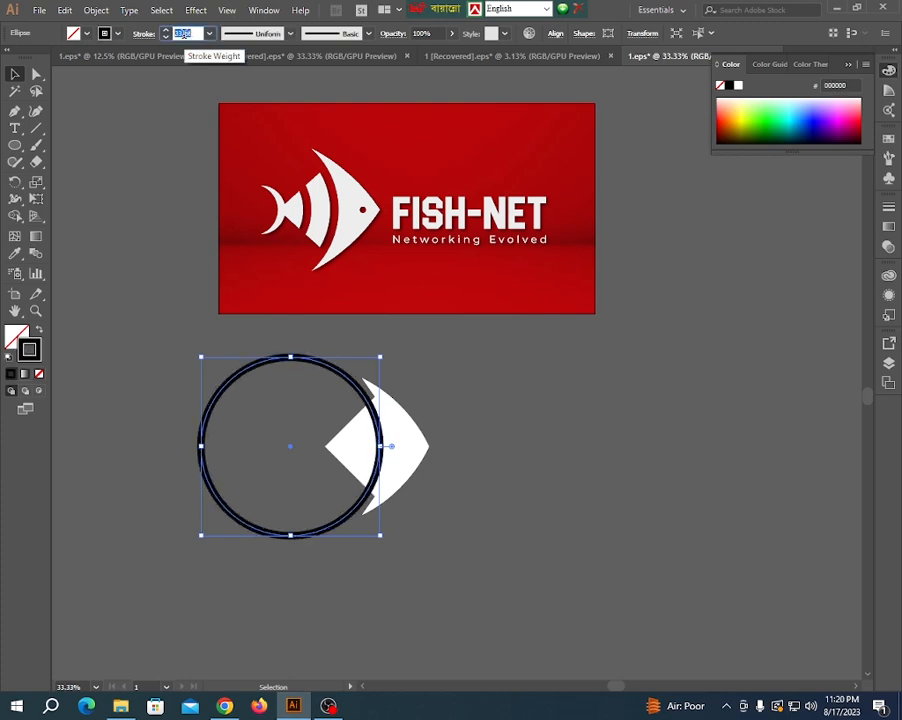
scroll(184, 34, "up", 6)
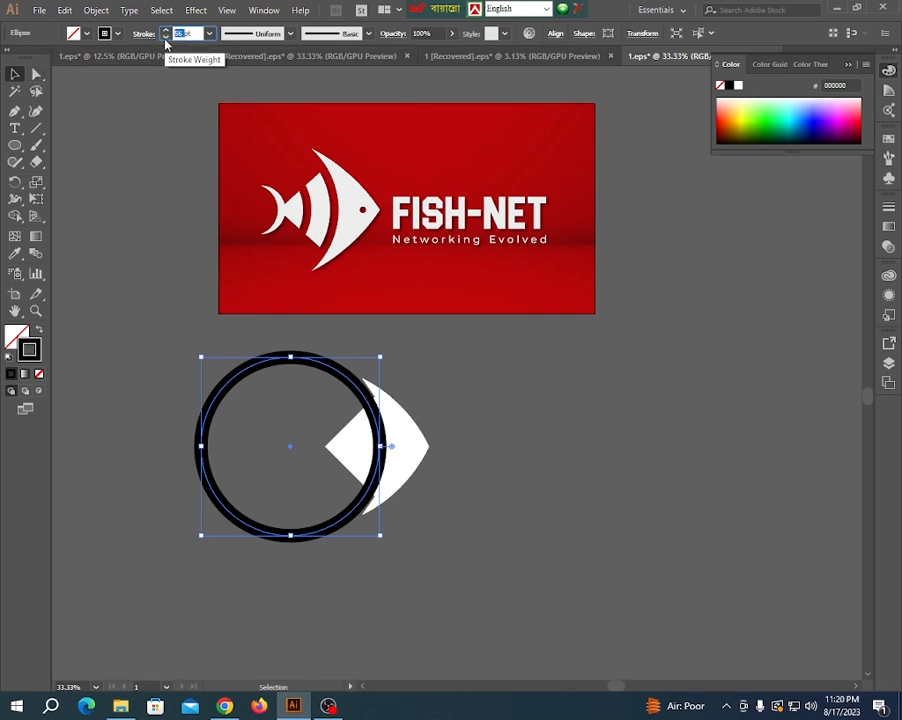
type("4pt")
key("Return")
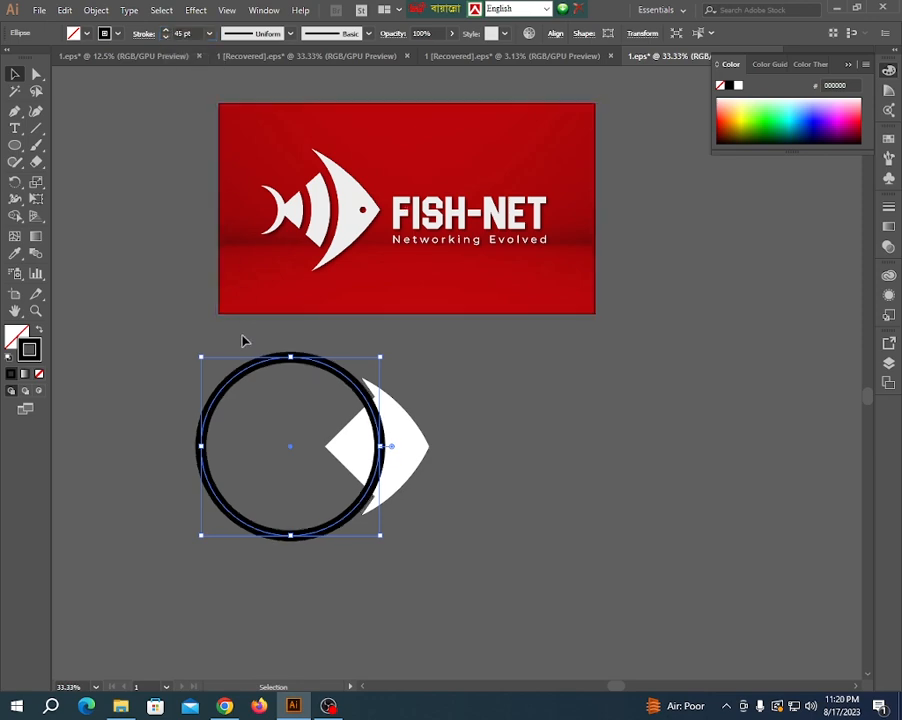
- Move the circle to the right so its ring crosses the body just behind the head and covers the fin notches
left_click(275, 408)
scroll(384, 459, "up", 2)
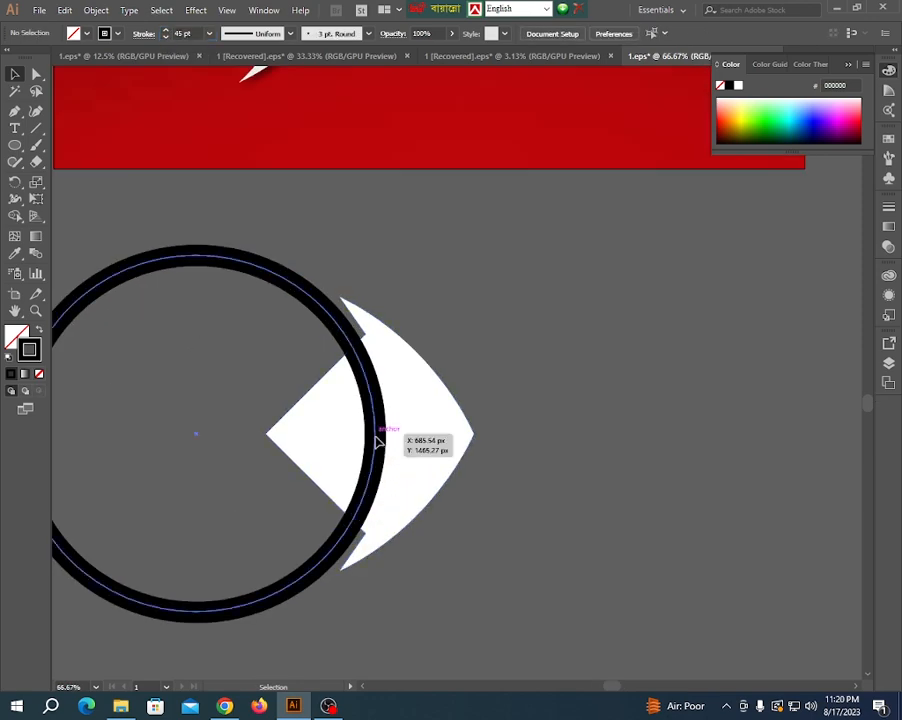
mouse_move(376, 435)
left_mouse_down()
mouse_move(390, 442)
mouse_move(392, 434)
left_mouse_up()
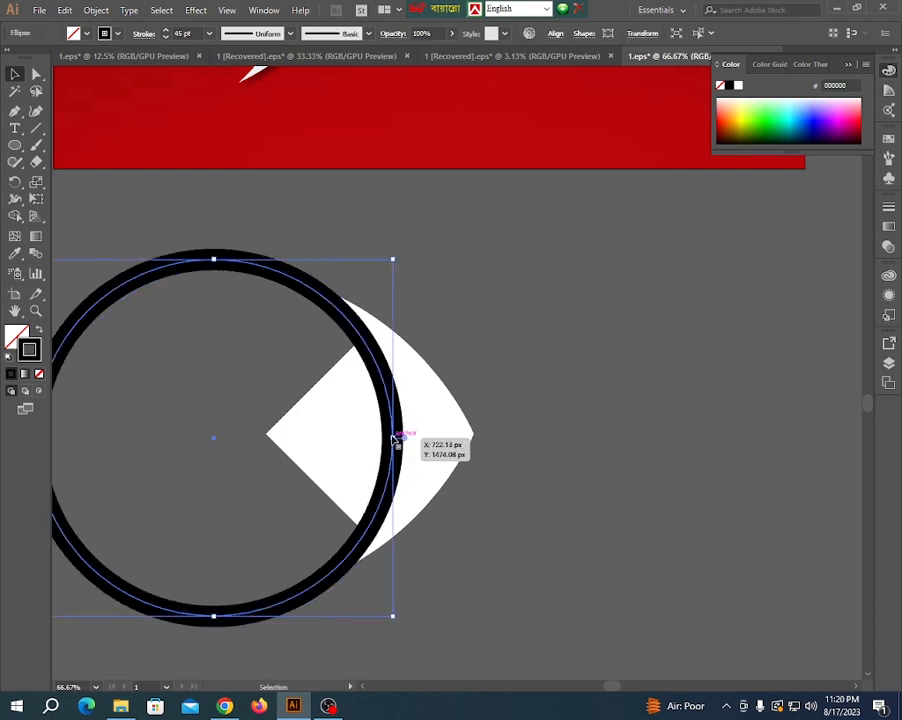
scroll(447, 440, "down", 2)
left_click_drag(239, 435, 265, 437)
scroll(298, 440, "up", 1)
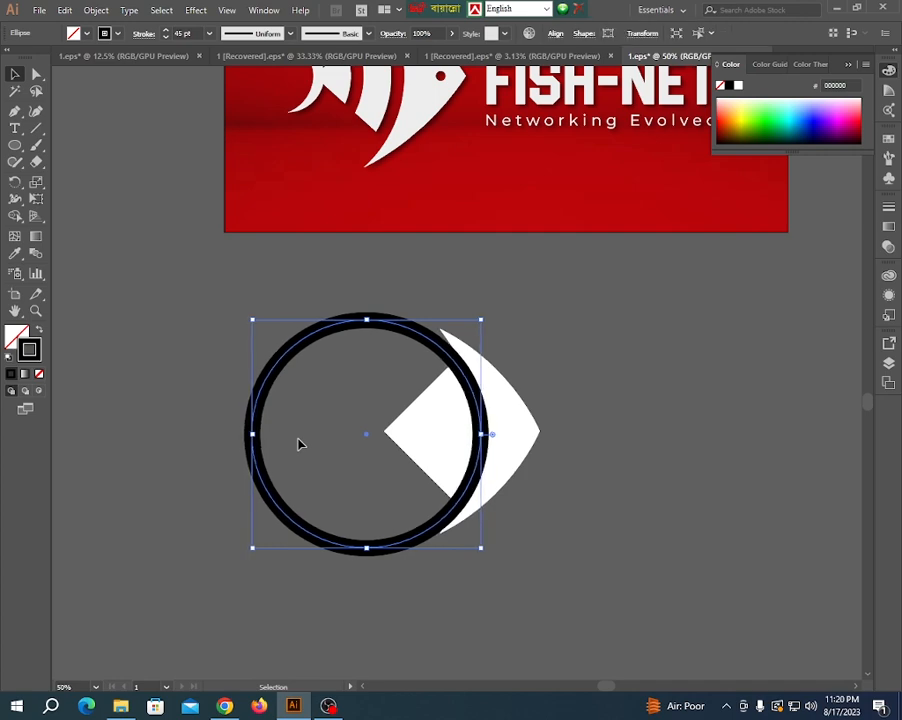
key("Right")
key("Right")
key("Right")
key("Right")
key("Right")
key("Right")
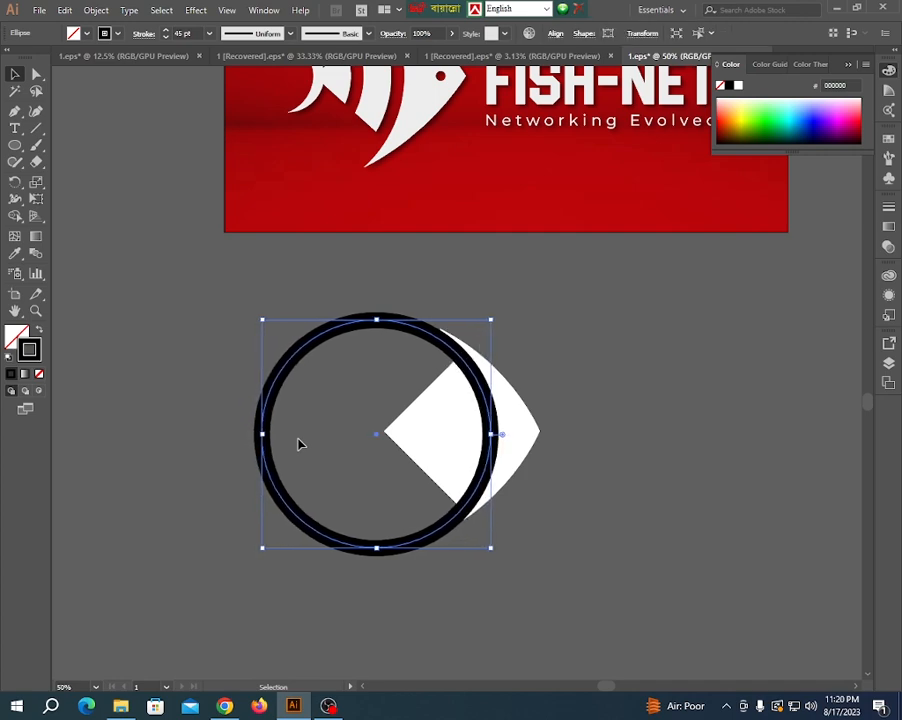
key("Right")
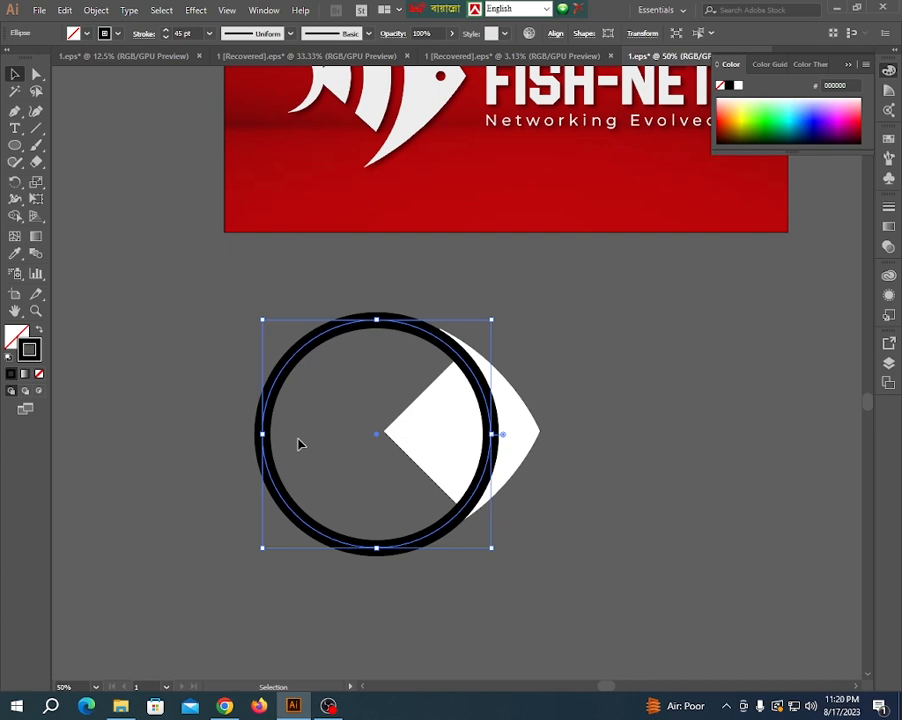
- Shrink the circle slightly about its center so the fin tips extend beyond the ring
key("ctrl+plus")
scroll(455, 420, "down", 2)
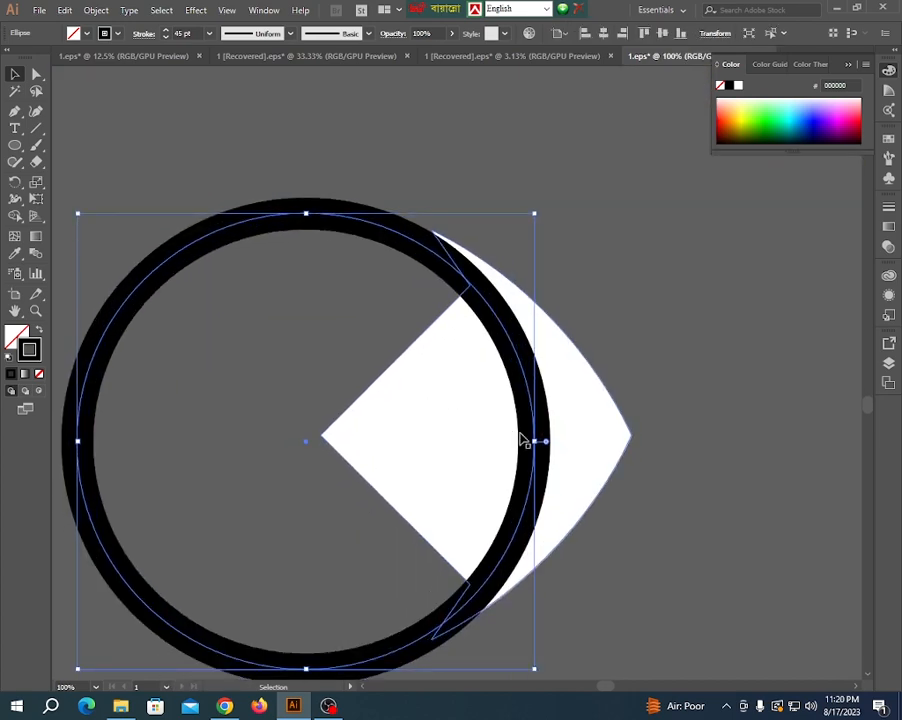
left_click_drag(537, 441, 525, 441)
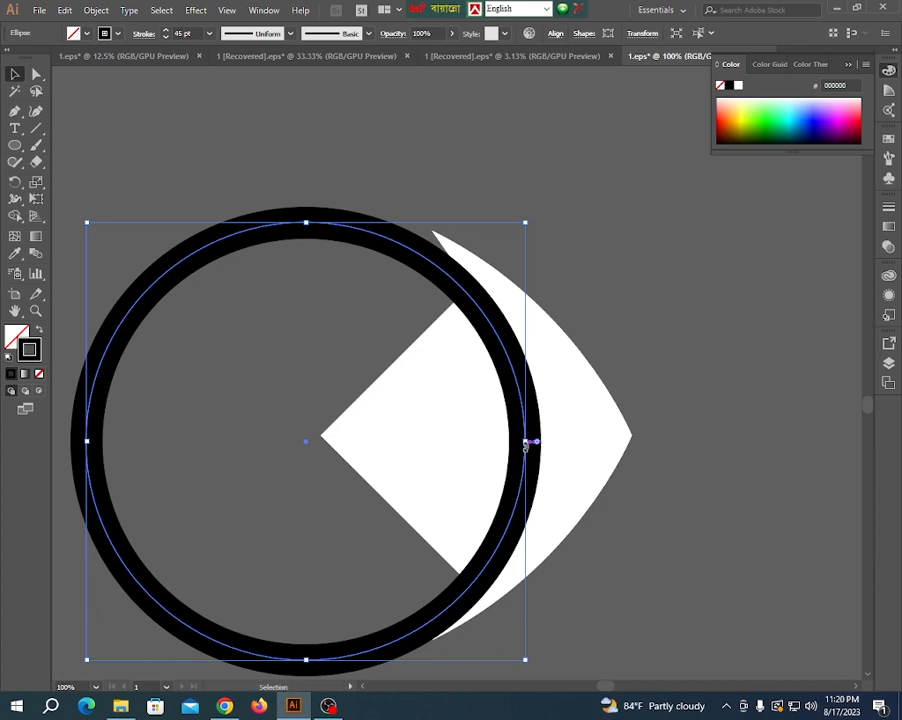
- Align the vertical centers of the circle and the fish body, using the selection instead of the artboard as reference
left_click_drag(316, 298, 656, 497)
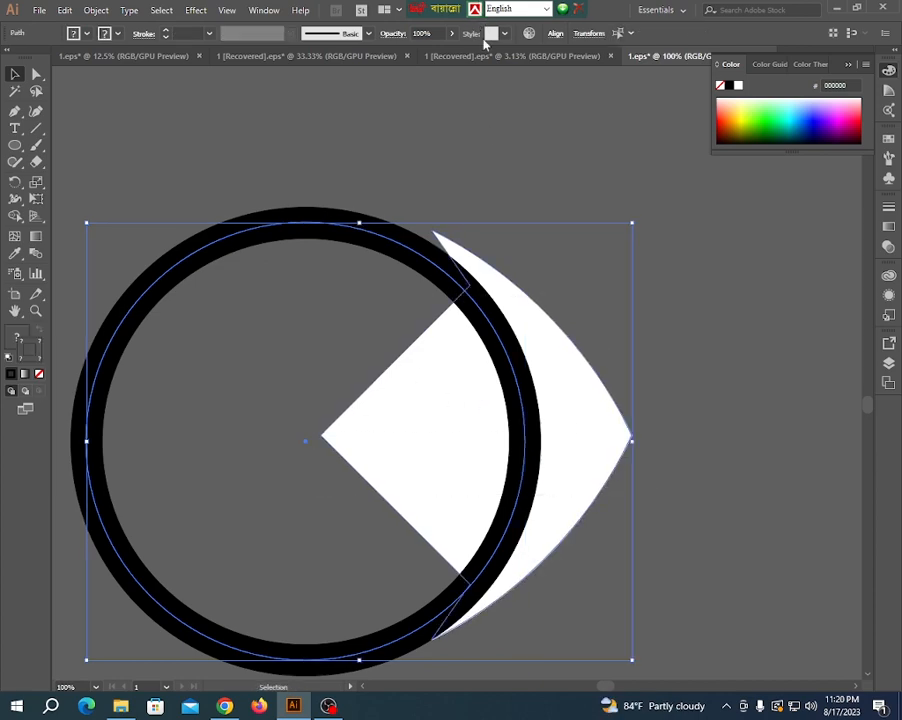
left_click(555, 33)
left_click(526, 76)
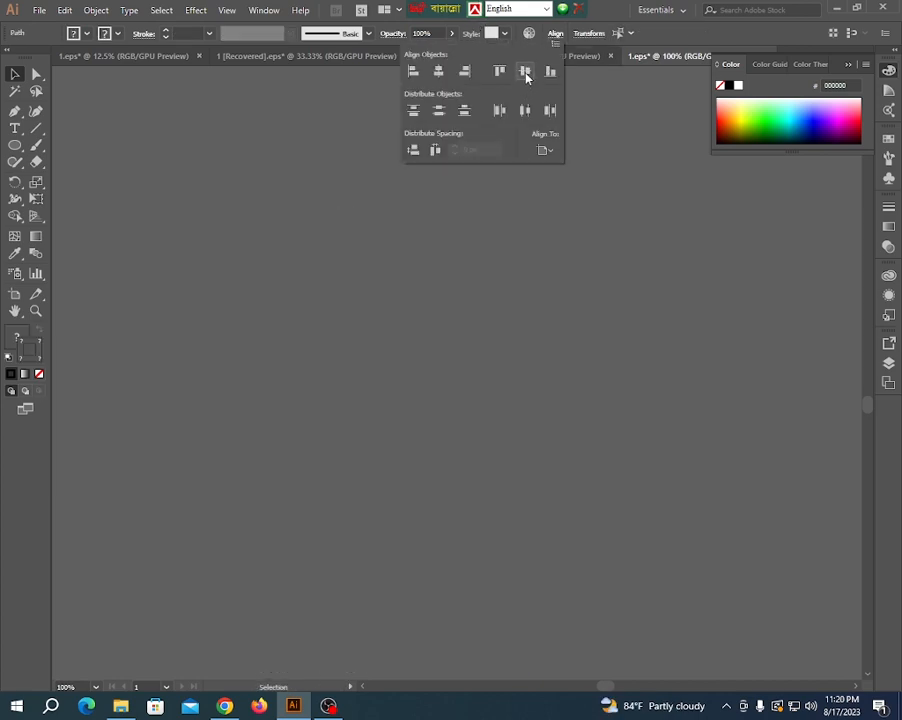
key("ctrl+z")
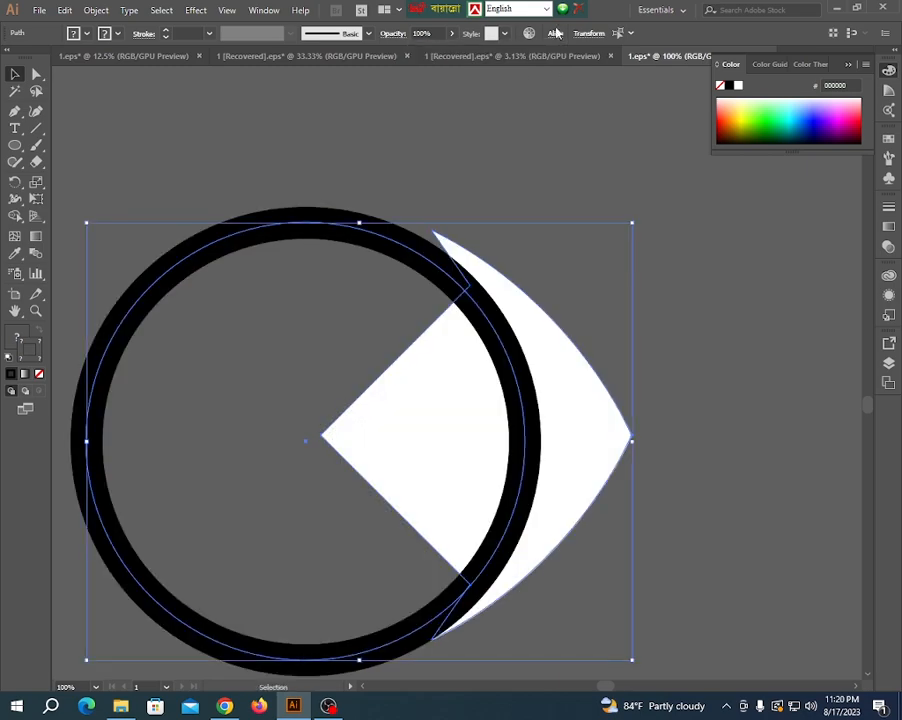
left_click(557, 36)
left_click(544, 150)
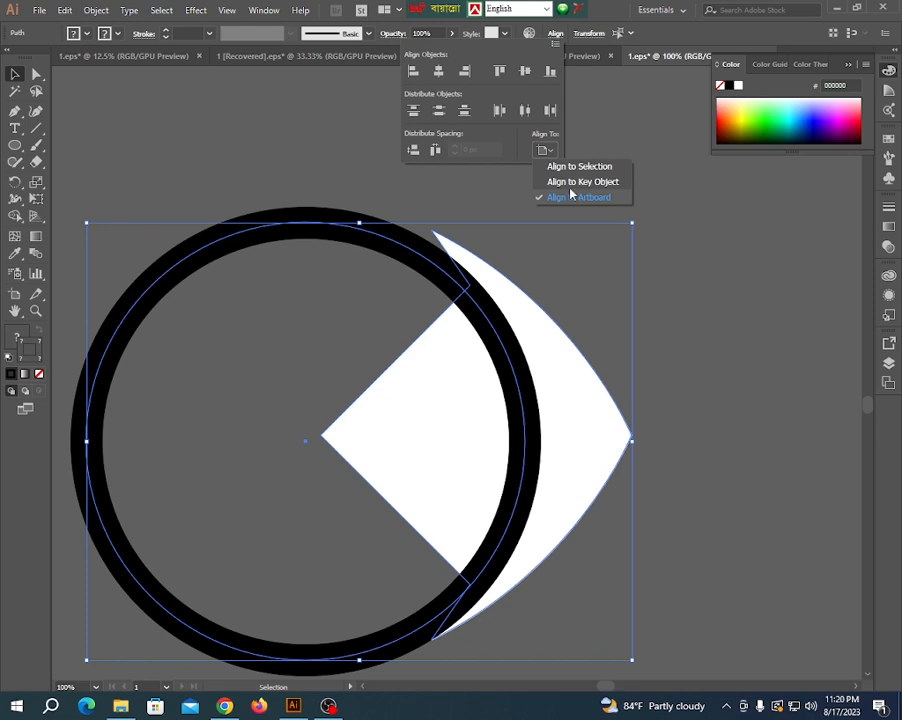
left_click(568, 167)
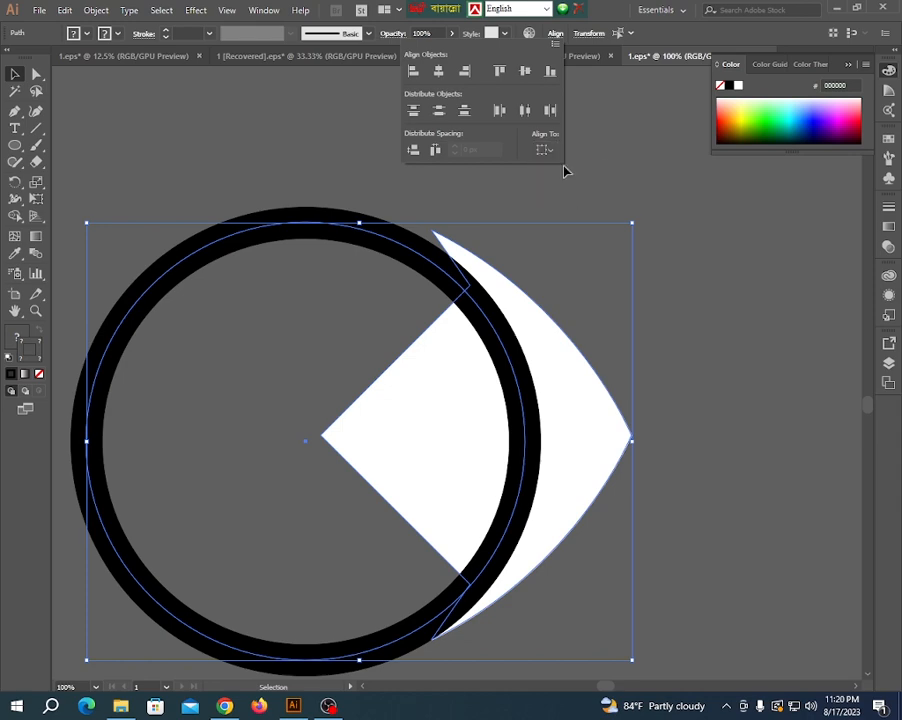
left_click(527, 76)
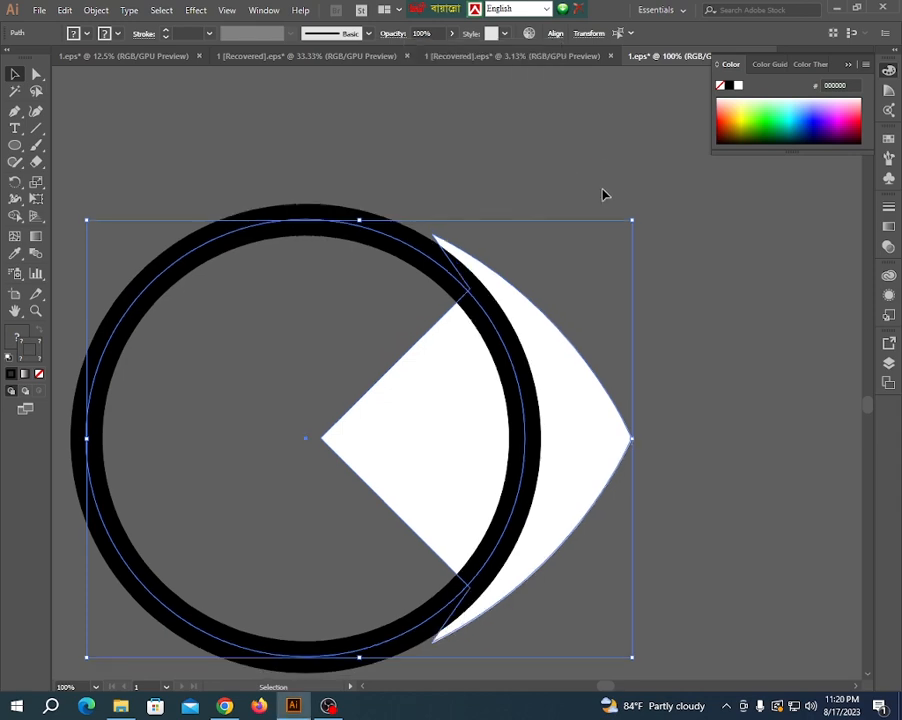
left_click(545, 207)
- Reduce the circle's stroke weight to 30 pt
scroll(530, 205, "down", 2)
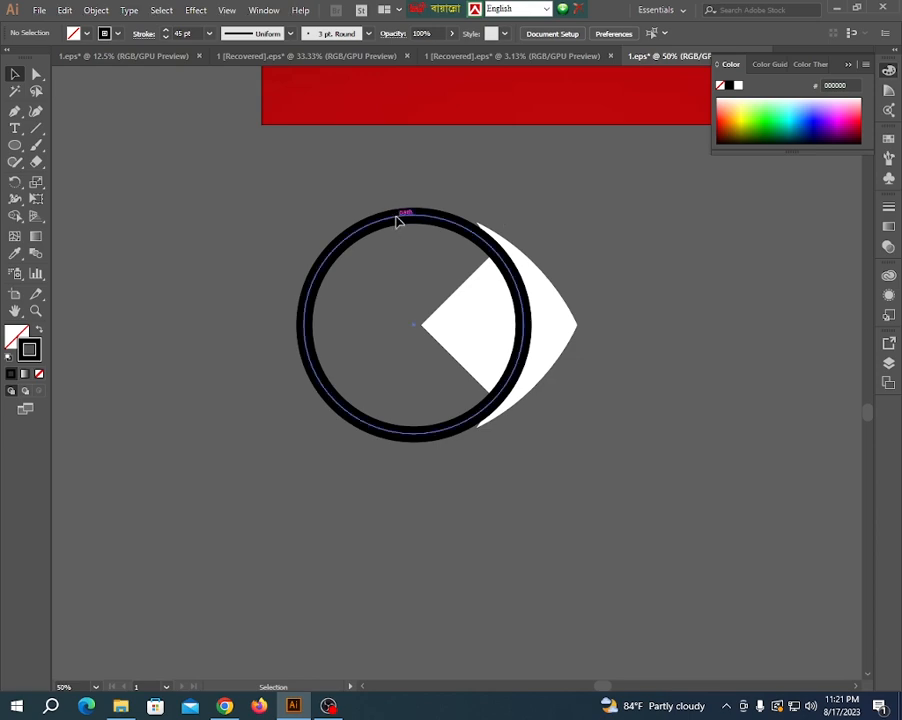
left_click(394, 216)
scroll(381, 324, "down", 2)
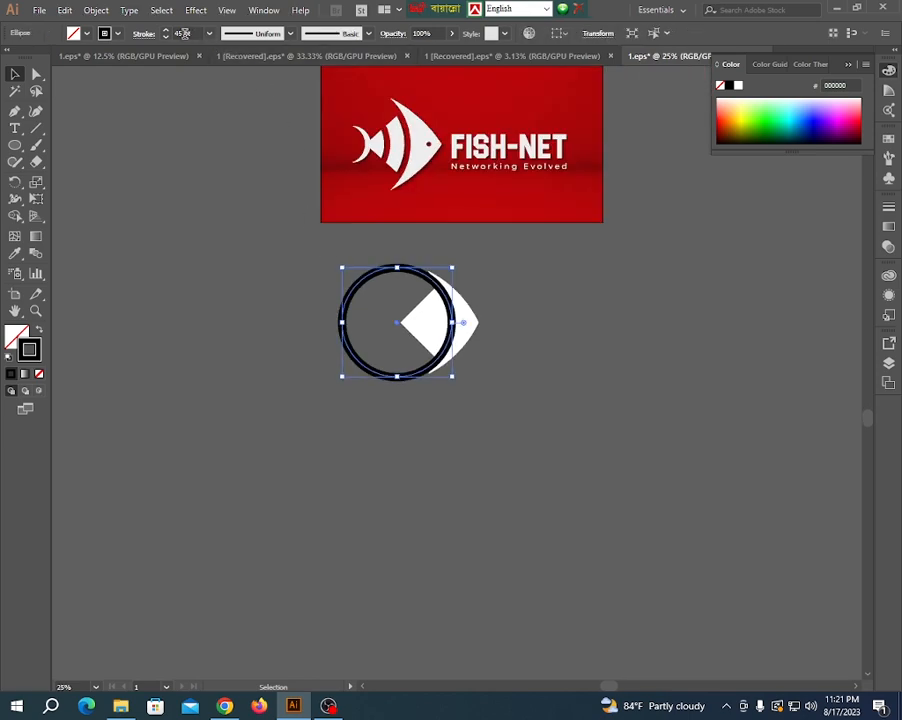
left_click_drag(185, 33, 163, 40)
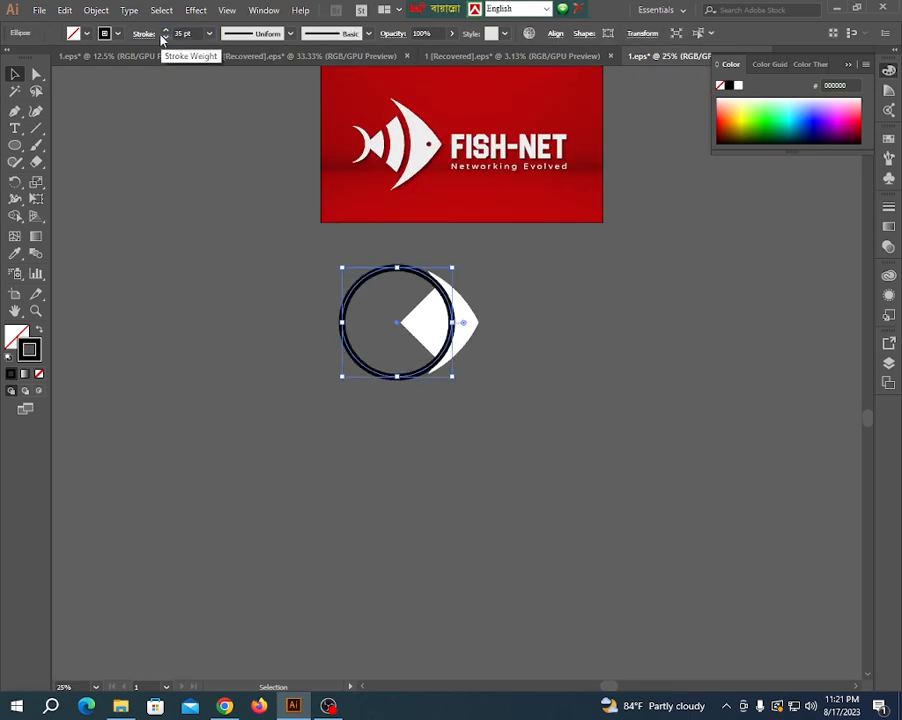
scroll(447, 321, "up", 2)
scroll(446, 319, "down", 2)
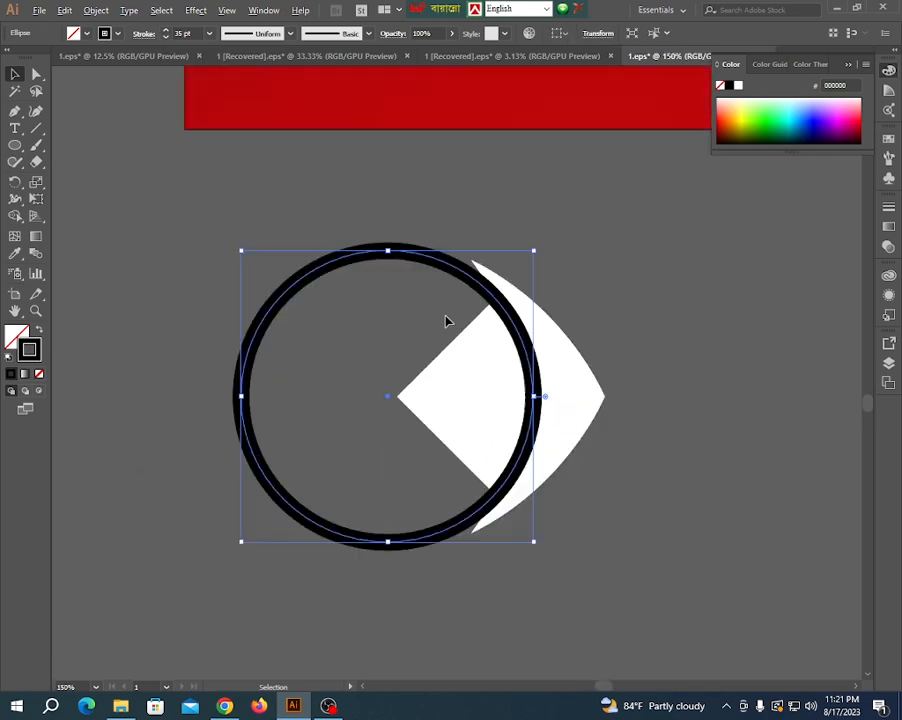
left_click(184, 33)
key("Return")
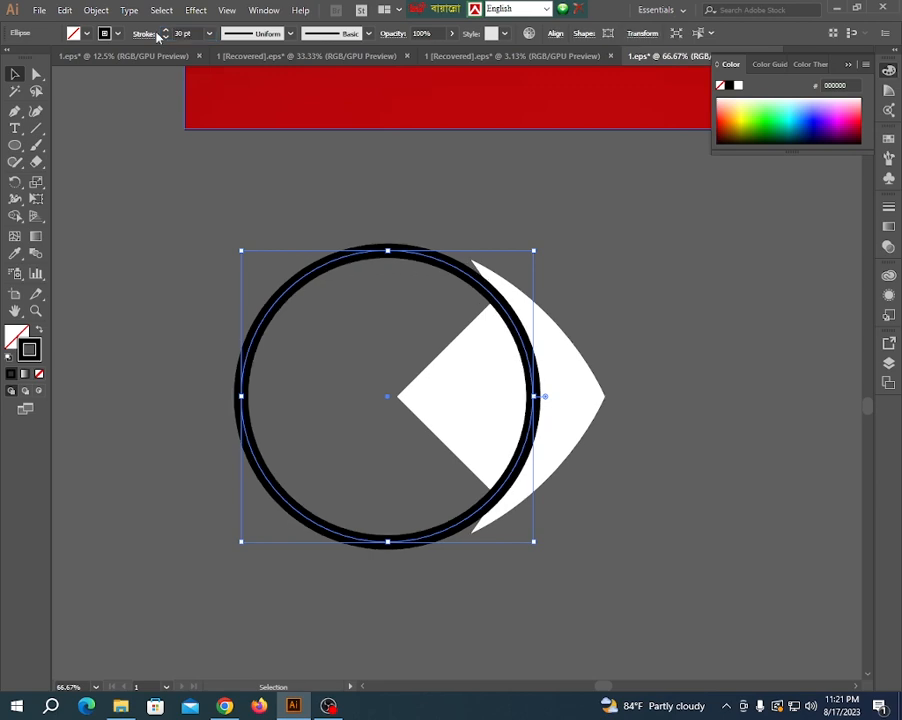
- Enlarge the circle proportionally to the left in two stages, keeping its right edge fixed, so the ring meets the fin tips
left_click(336, 372)
left_click(515, 322)
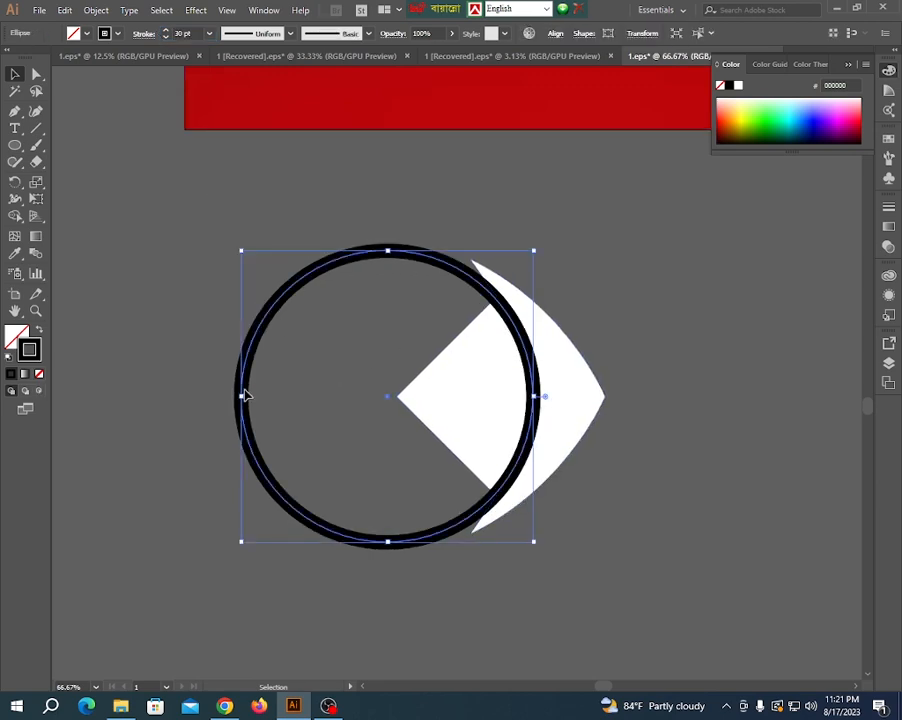
left_click_drag(241, 397, 223, 396)
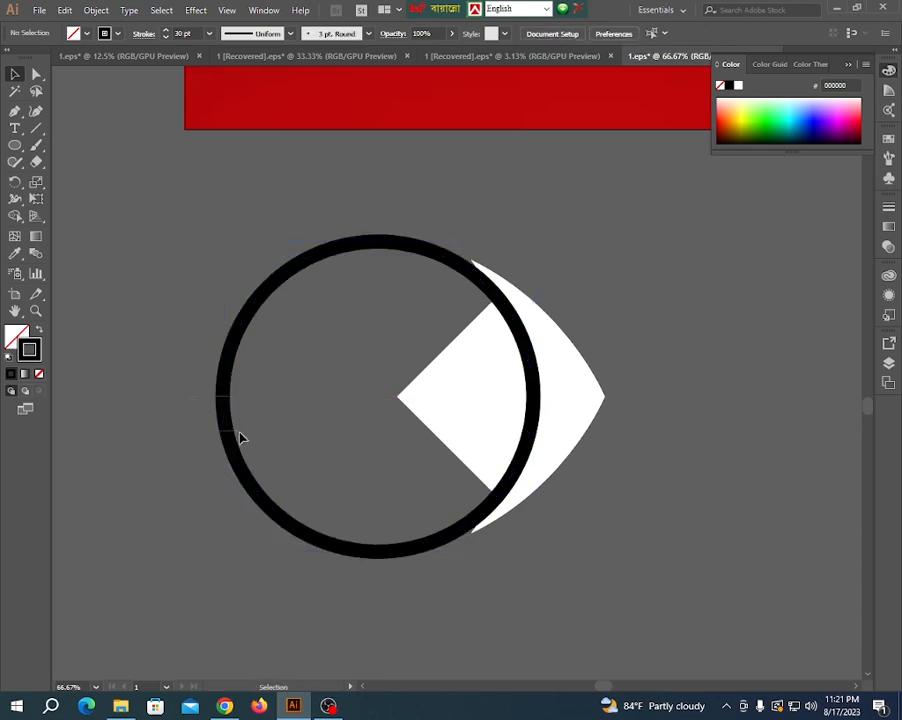
left_click(240, 437)
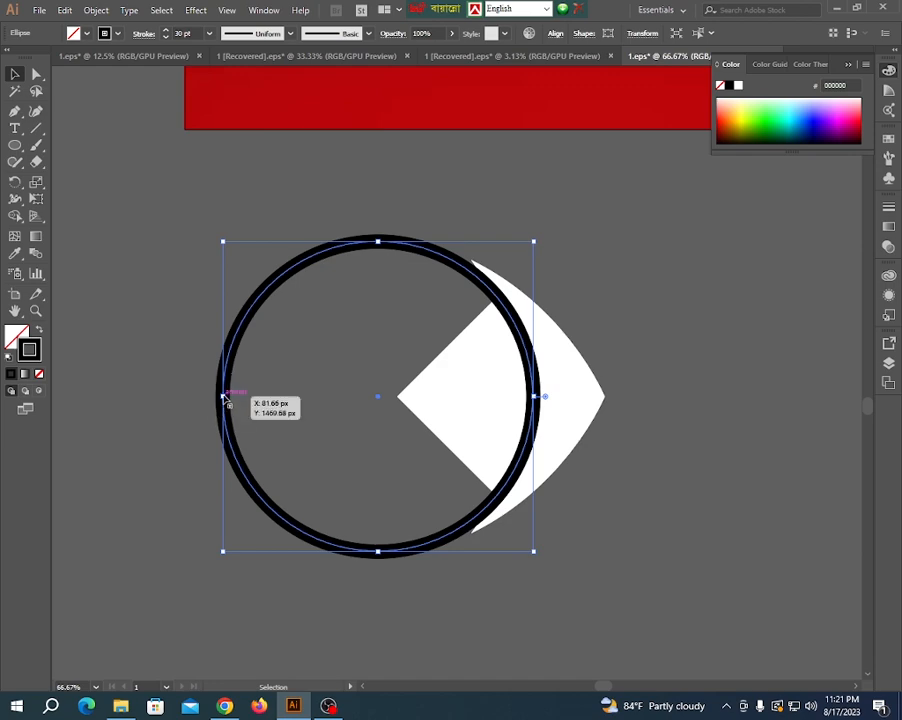
left_click_drag(221, 397, 209, 393)
left_click(318, 376)
scroll(338, 470, "down", 2)
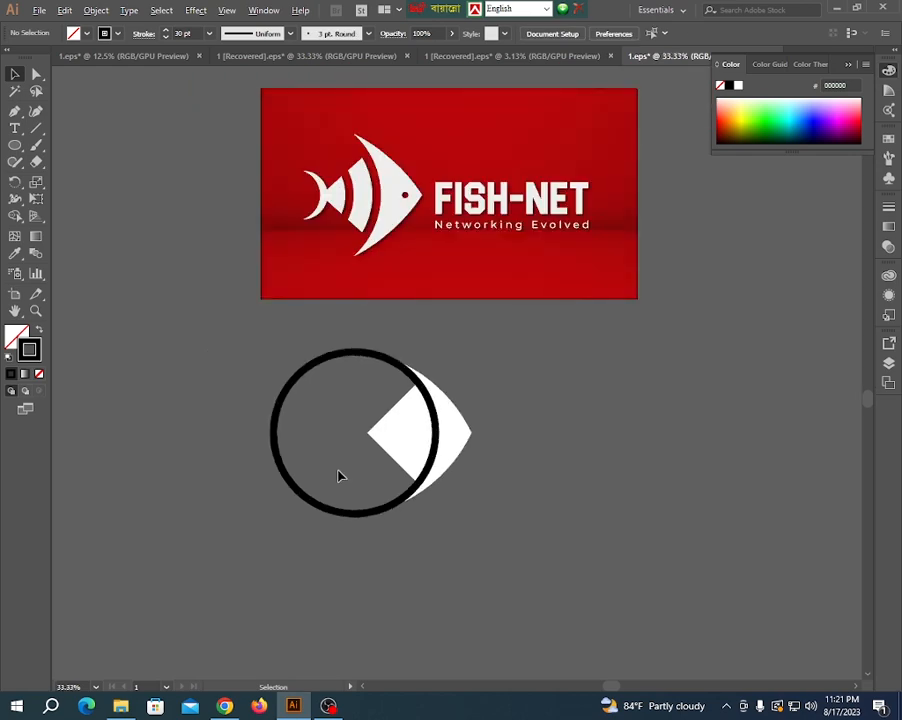
scroll(404, 366, "up", 1)
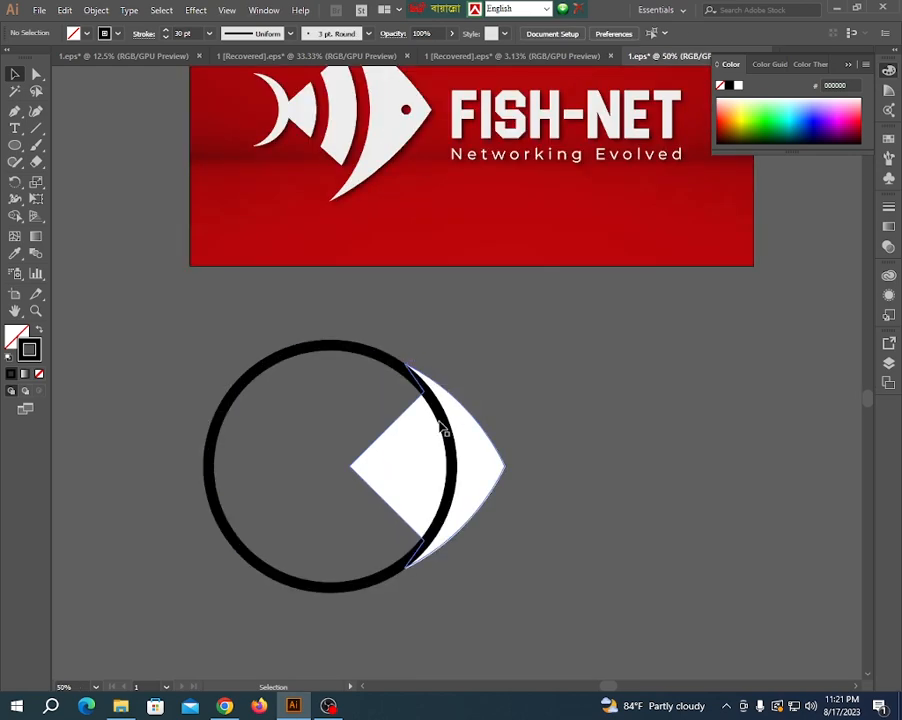
- Duplicate the stroked circle to its left so the copy's ring crosses the rear part of the fish body
left_click(443, 428)
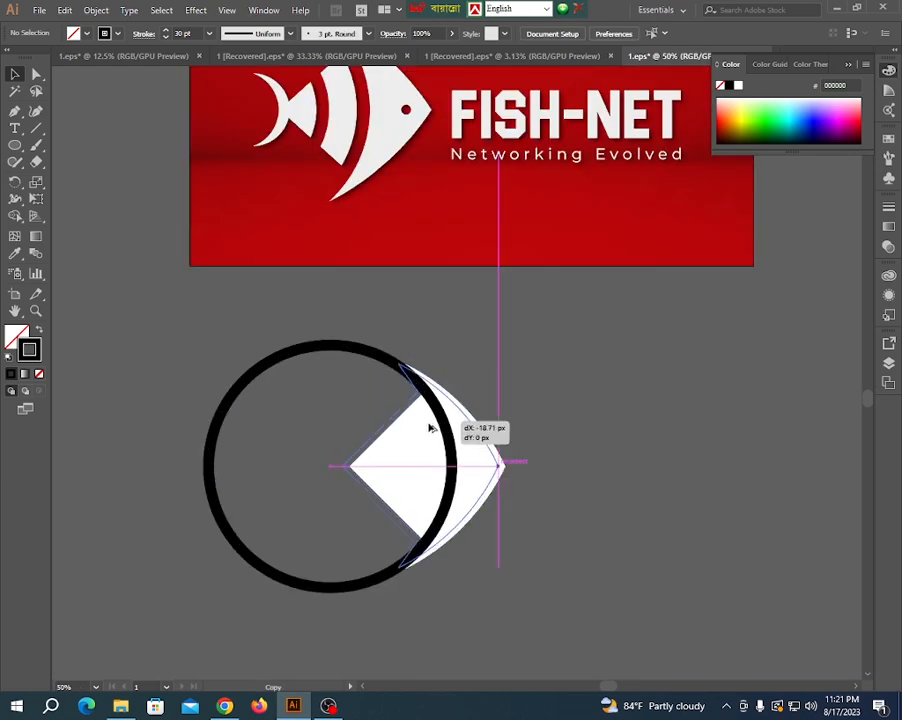
left_click(372, 362)
left_click(372, 360)
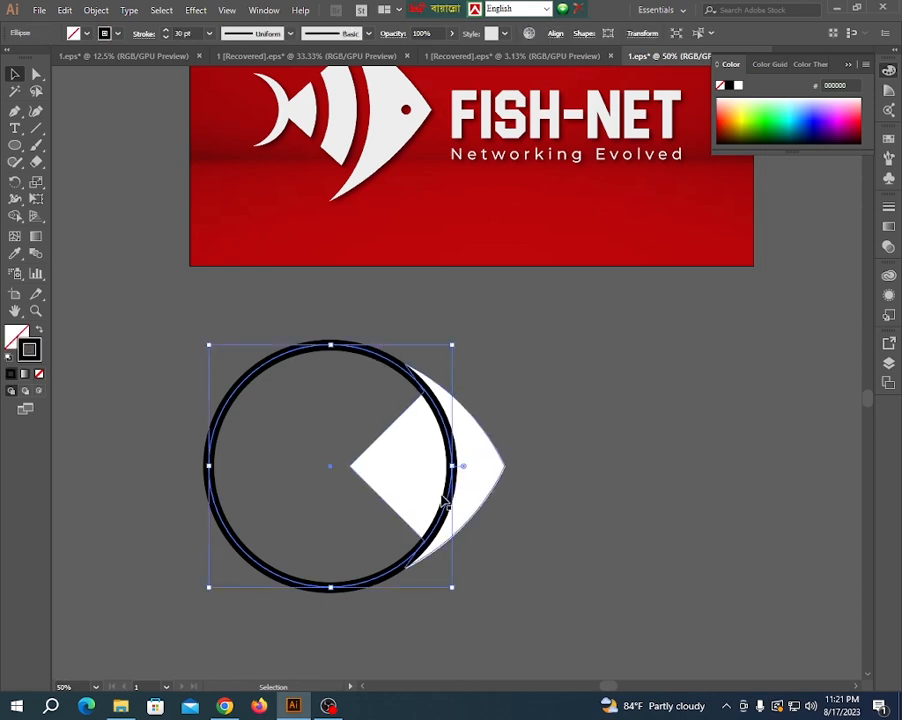
left_click_drag(443, 512, 399, 498)
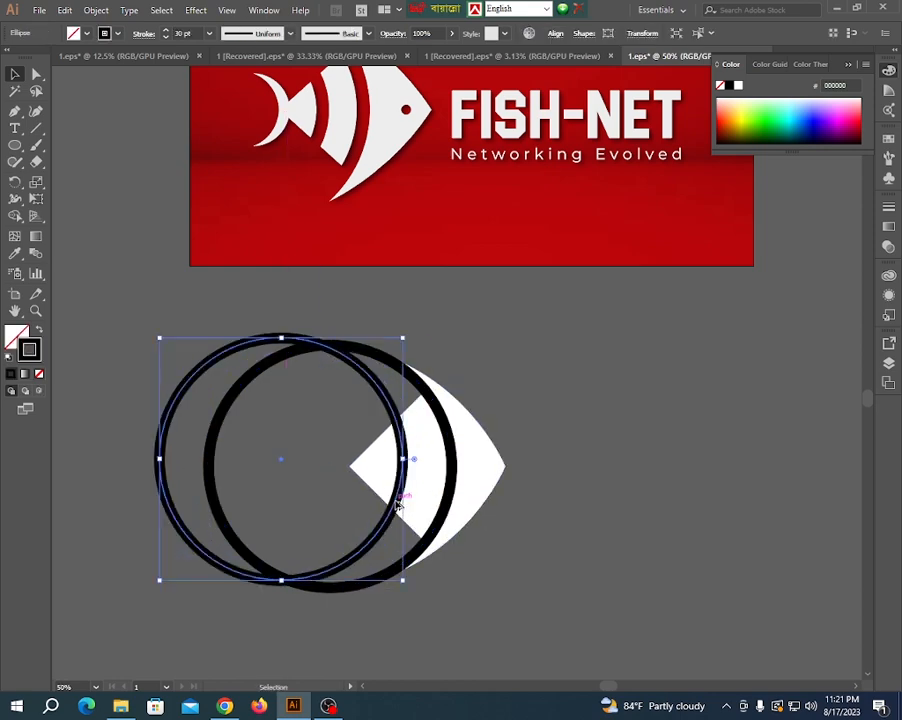
scroll(398, 500, "down", 1)
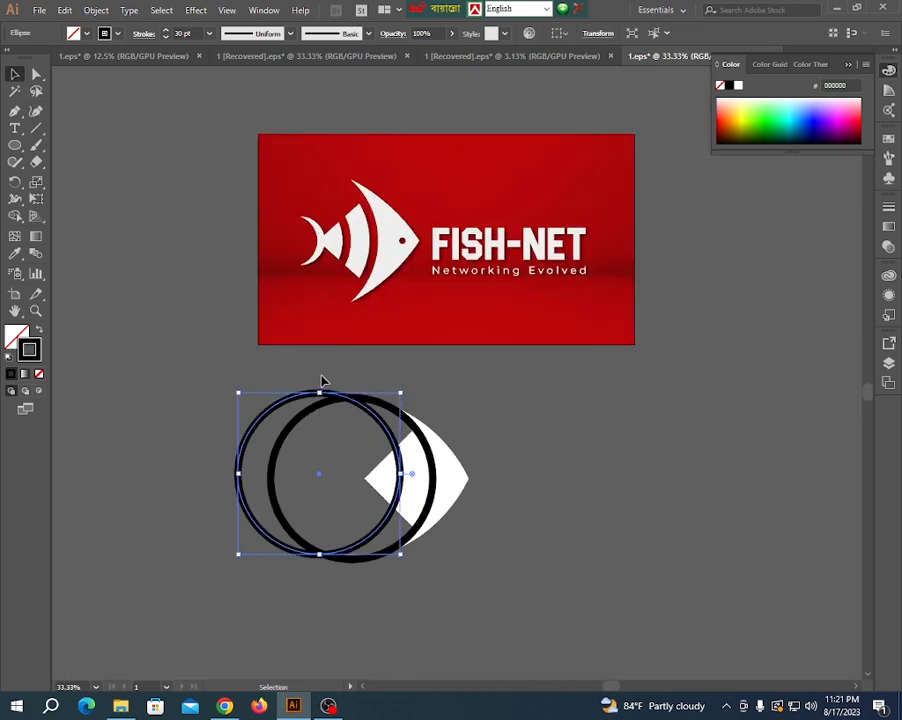
- Align the vertical centers of both circles and the fish body
left_click(493, 594)
key("ctrl+a")
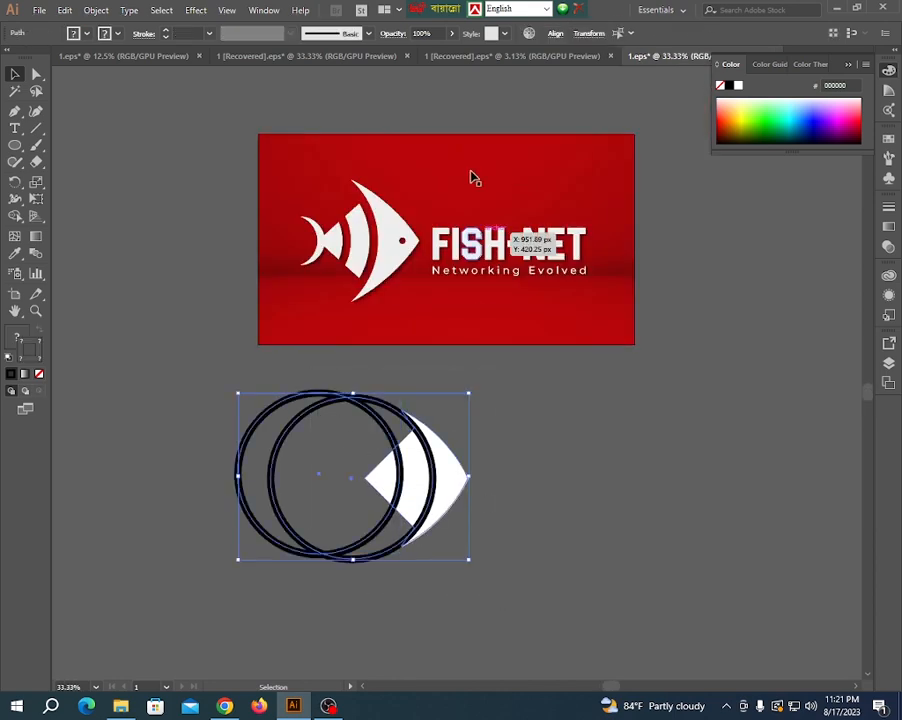
left_click(553, 35)
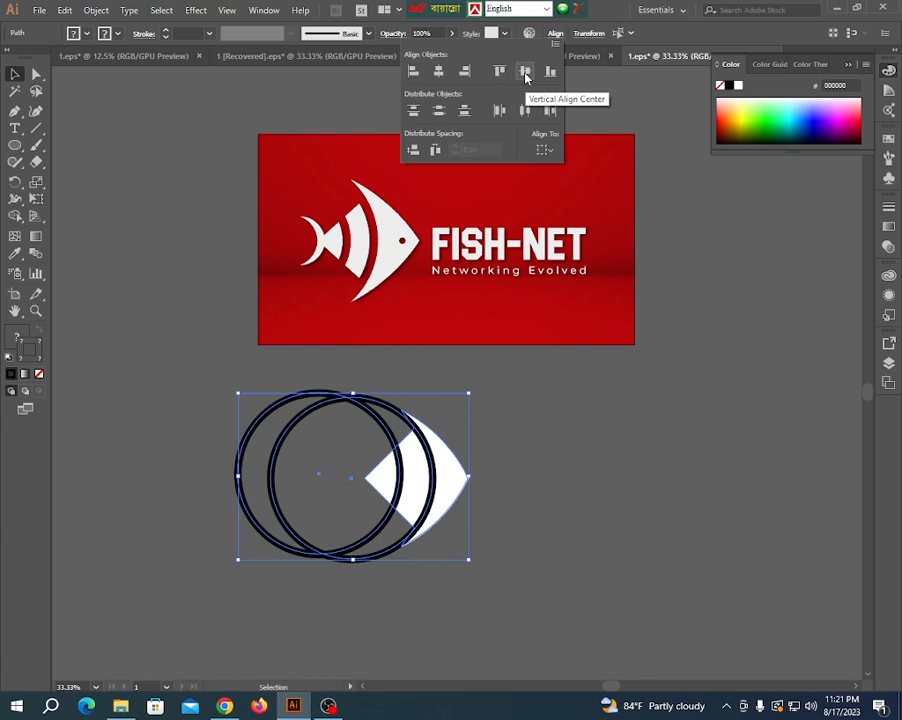
scroll(276, 262, "up", 2)
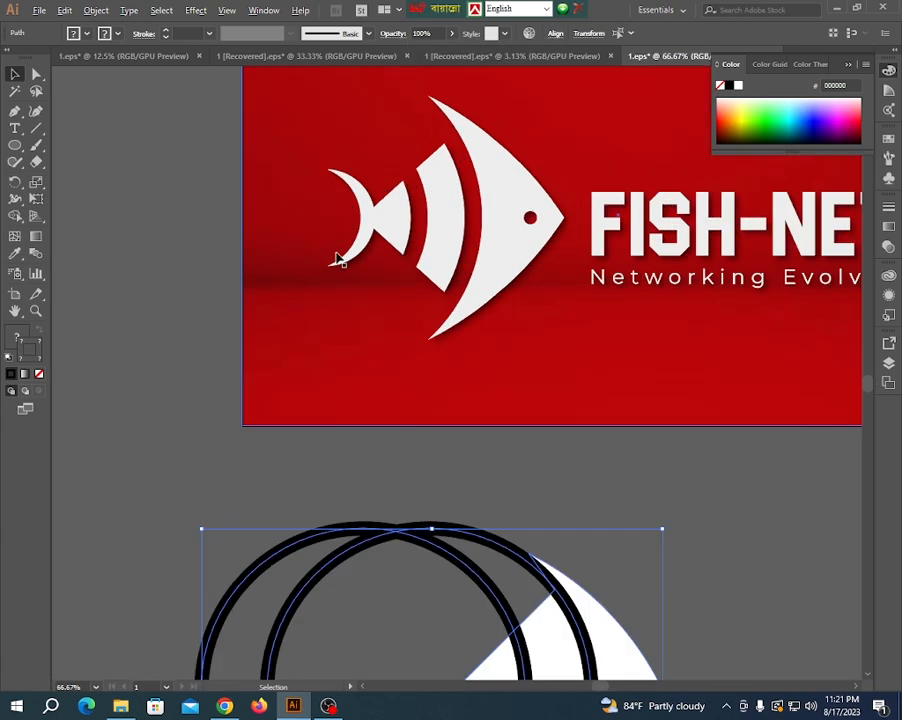
scroll(381, 258, "down", 2)
left_click(419, 441)
- Expand the fill and stroke of both circles into outlined ring shapes
scroll(419, 441, "up", 2)
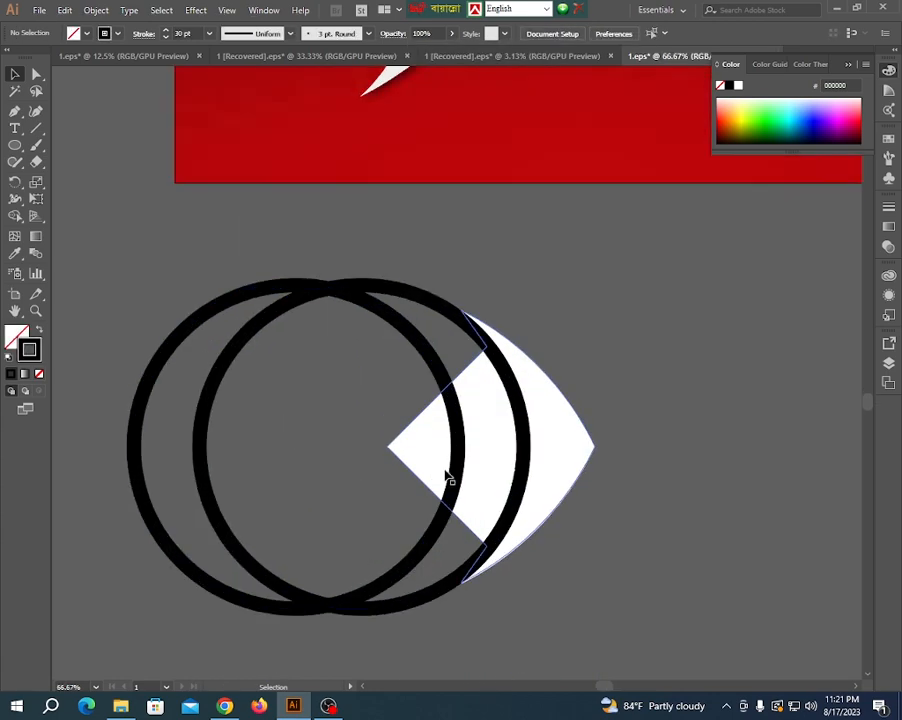
left_click(458, 452)
left_click(434, 306, "shift")
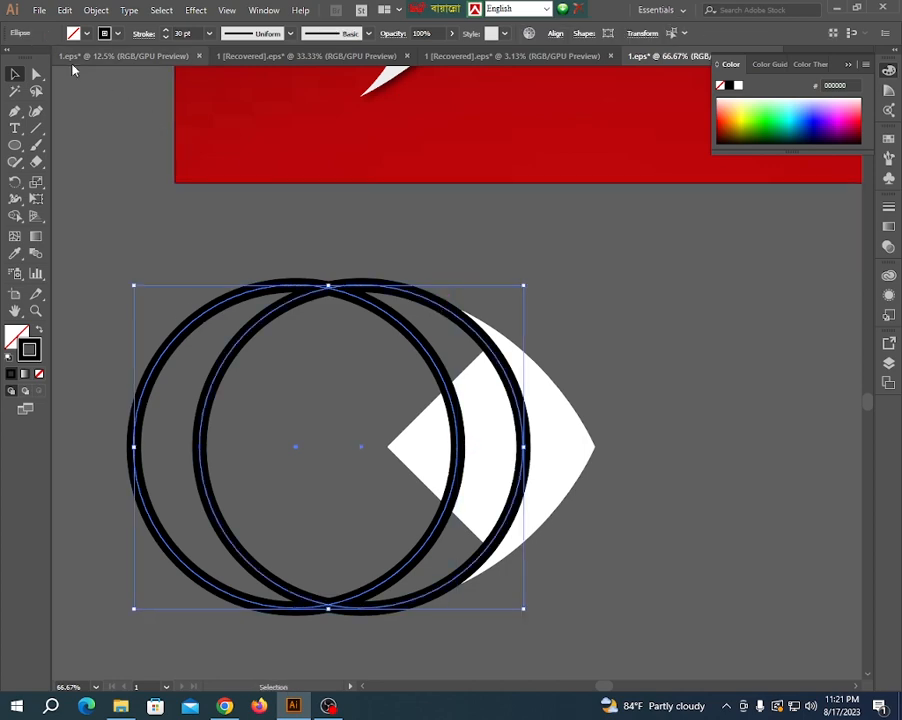
left_click(97, 10)
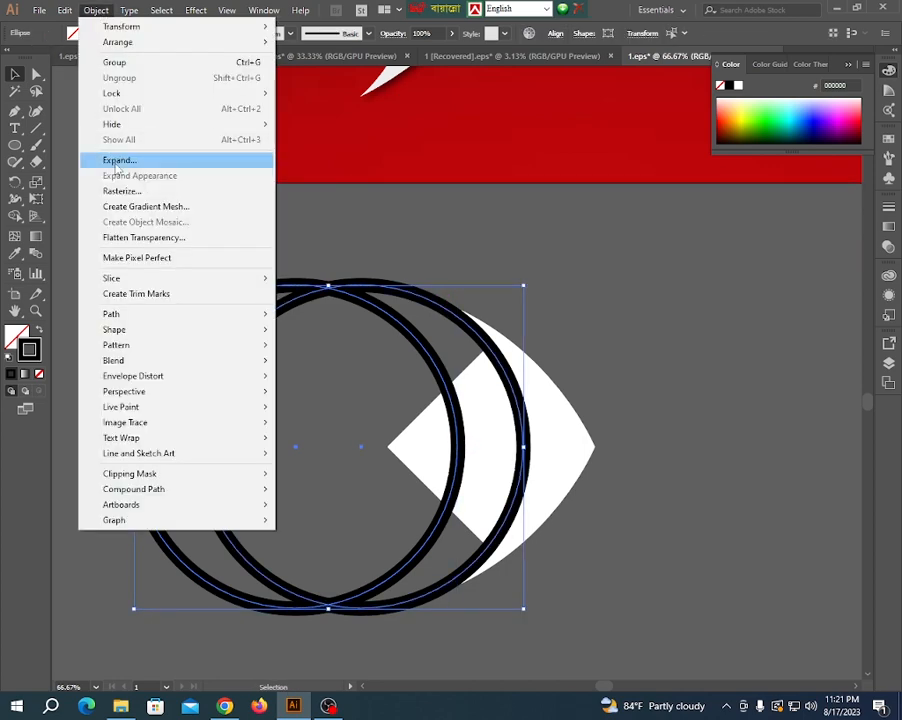
left_click(115, 158)
left_click(410, 428)
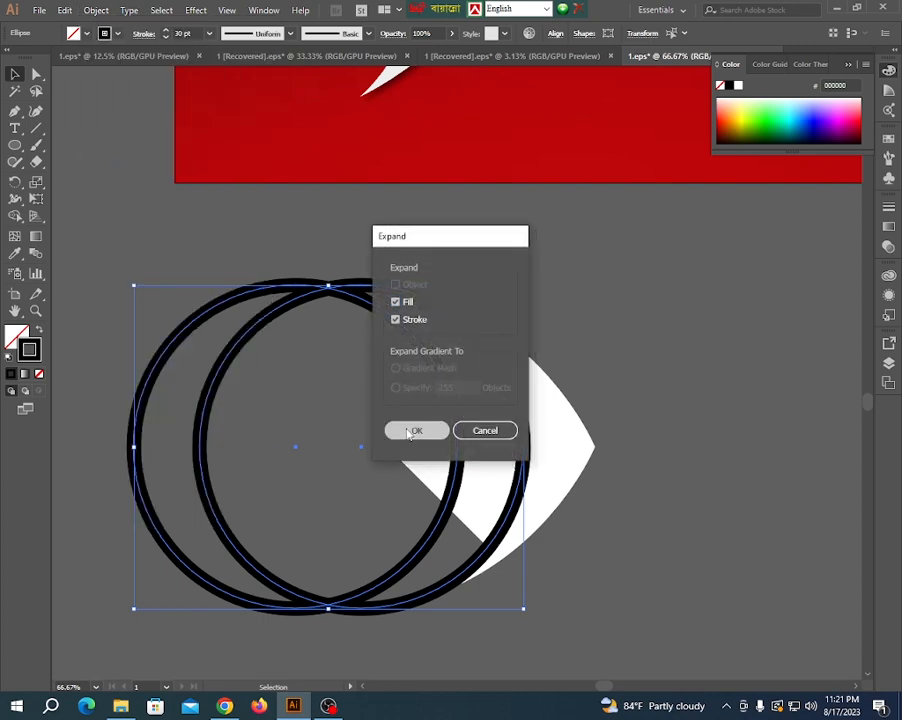
- Remove the parts of both rings that lie outside the fish body with Shape Builder
left_click(338, 352)
left_click_drag(338, 350, 641, 503)
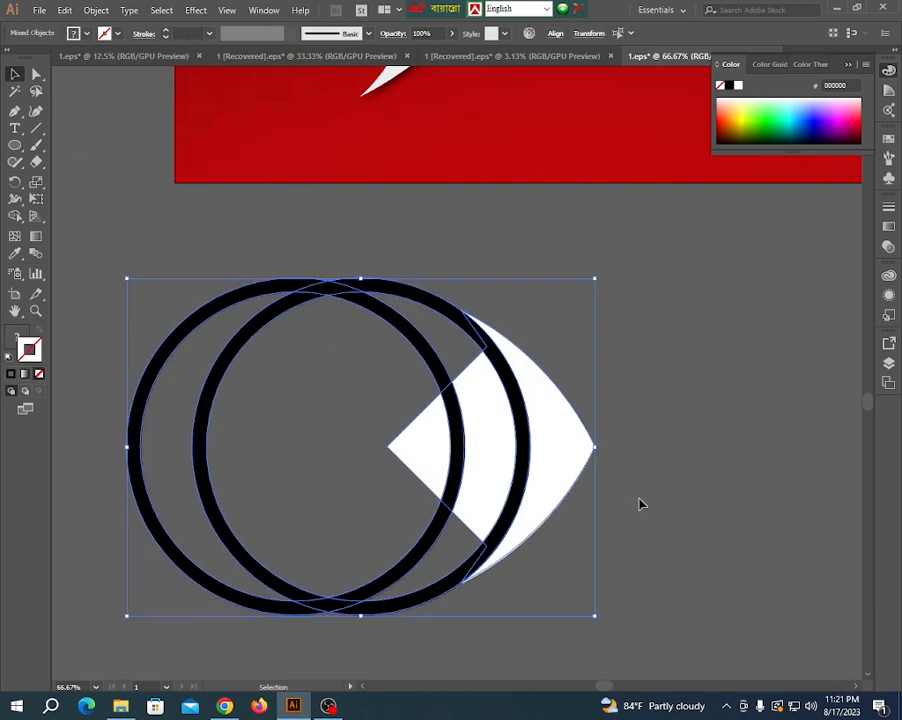
left_click(15, 218)
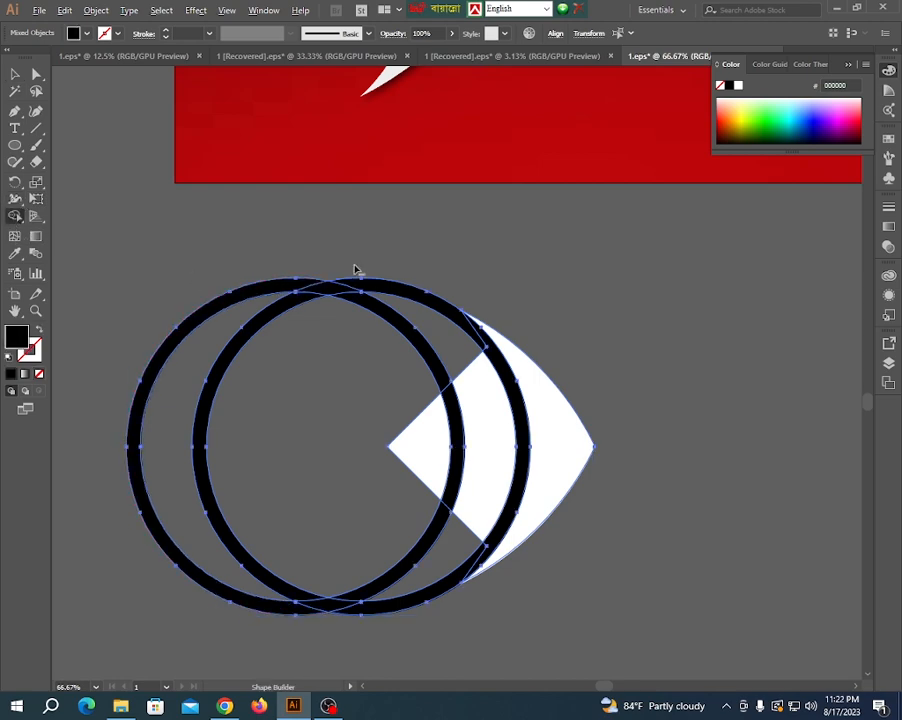
mouse_move(352, 266)
left_mouse_down()
mouse_move(328, 333)
mouse_move(229, 518)
left_mouse_up()
left_click_drag(312, 539, 345, 668)
left_click_drag(362, 551, 398, 644)
- Delete the two black ring bands inside the fish body with Shape Builder, leaving curved gaps between three white pieces
scroll(488, 441, "up", 2)
left_click(413, 410, "alt")
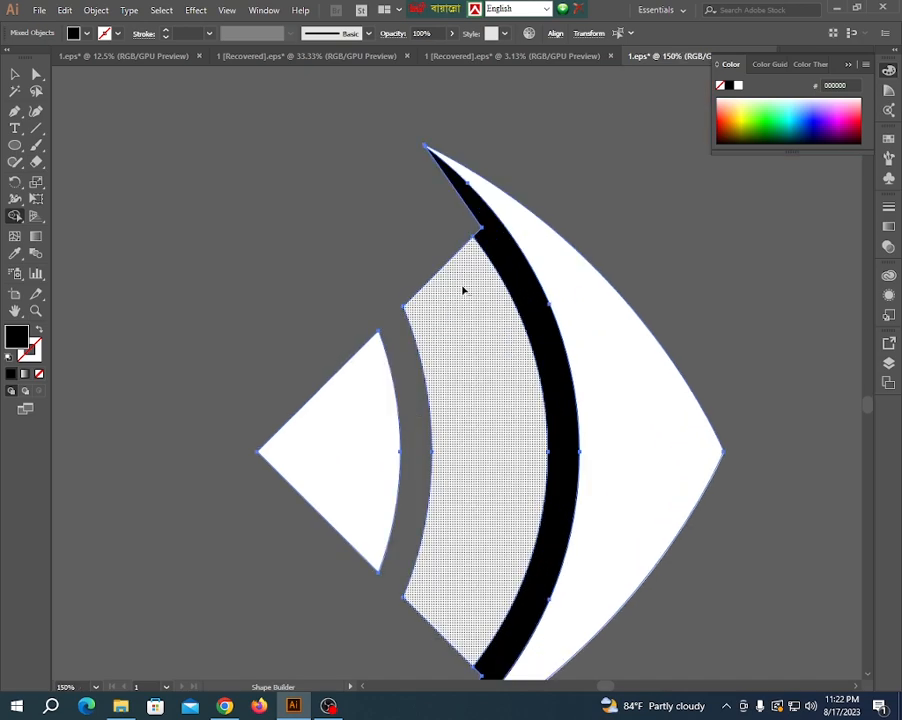
left_click(501, 259, "alt")
scroll(500, 260, "down", 3)
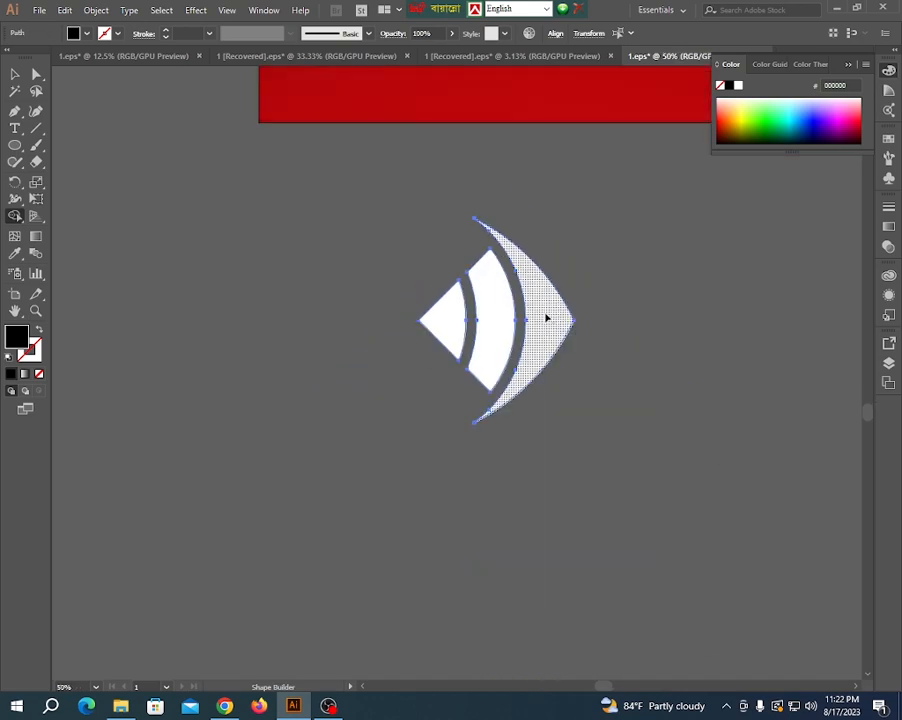
scroll(540, 312, "up", 2)
scroll(530, 350, "down", 2)
left_click(14, 74)
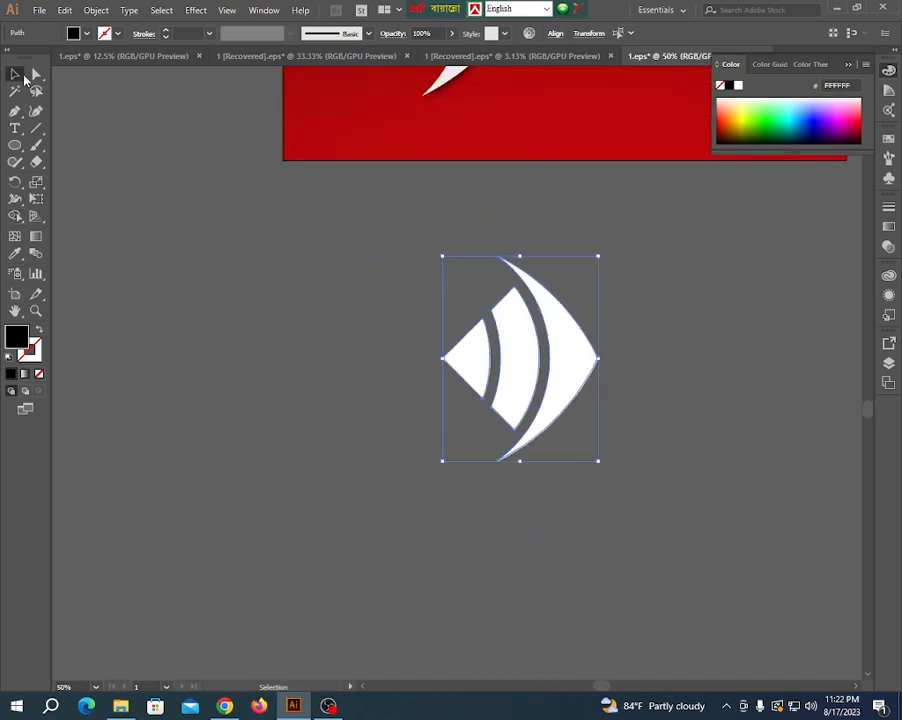
left_click(306, 516)
scroll(308, 520, "down", 1)
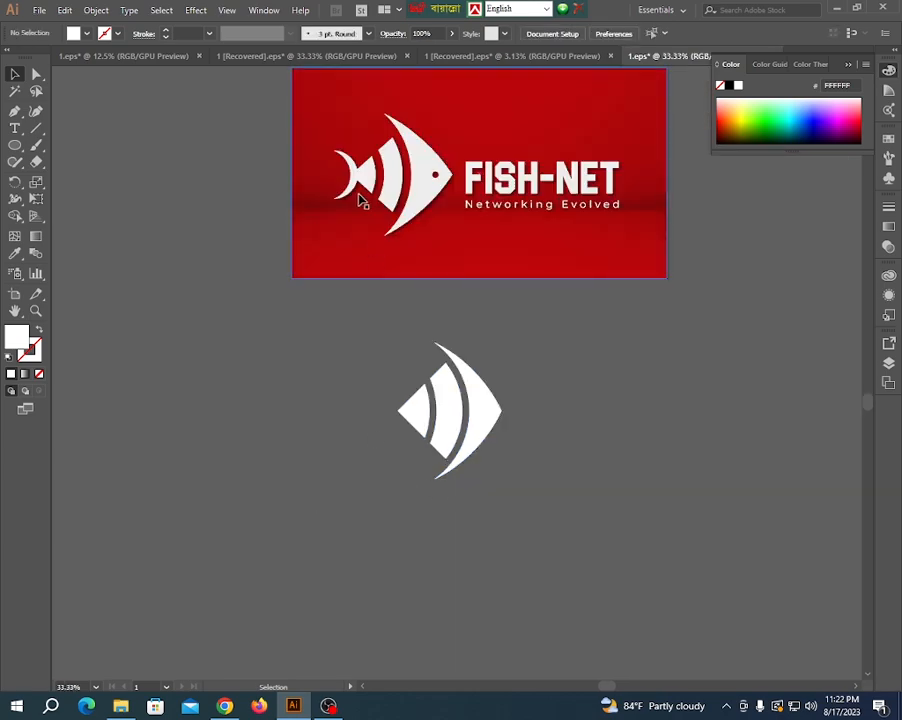
- Draw a small white circle for the eye near the nose tip, centered vertically on the fish
scroll(395, 399, "up", 1)
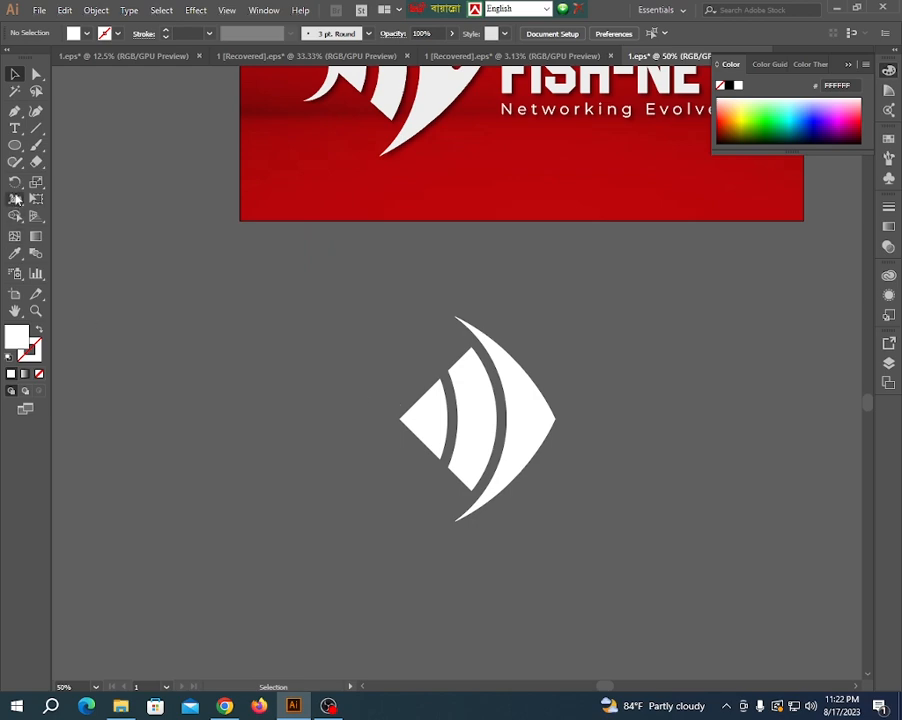
left_click_drag(15, 146, 78, 182)
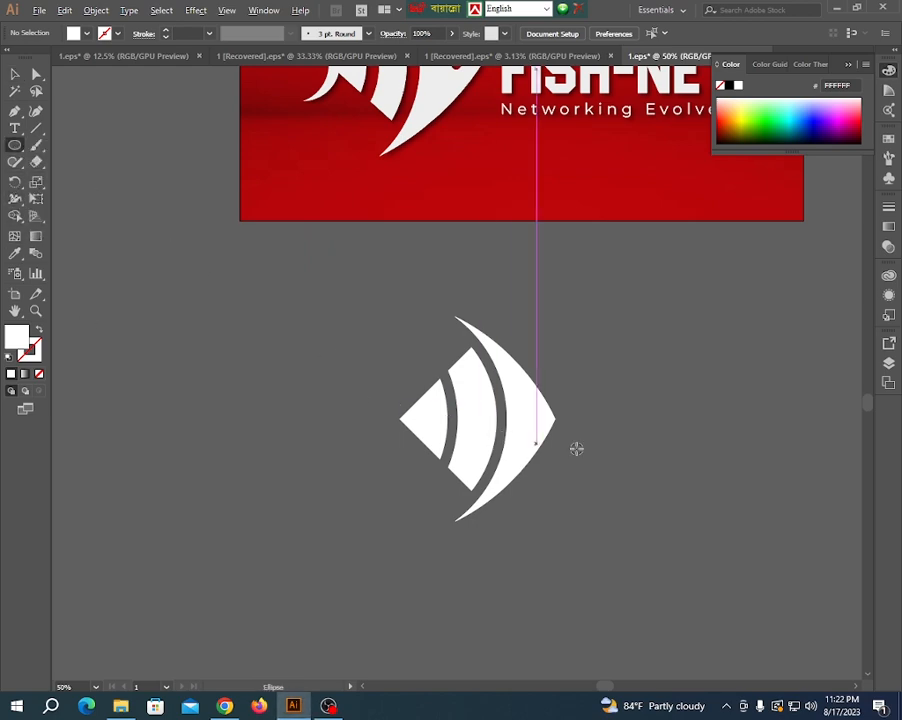
scroll(551, 426, "up", 2)
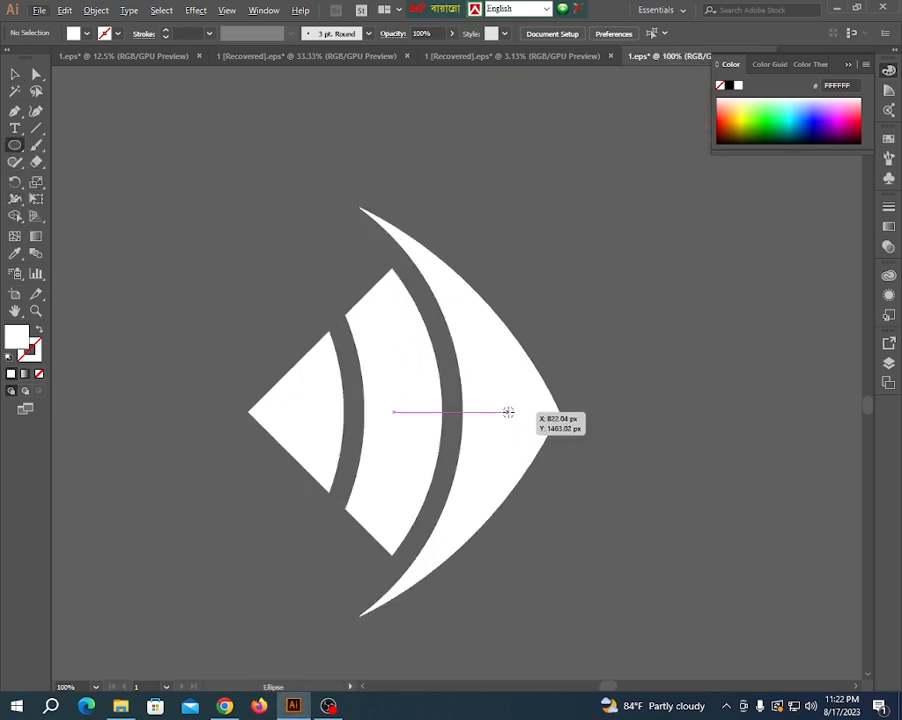
left_click_drag(510, 401, 529, 423)
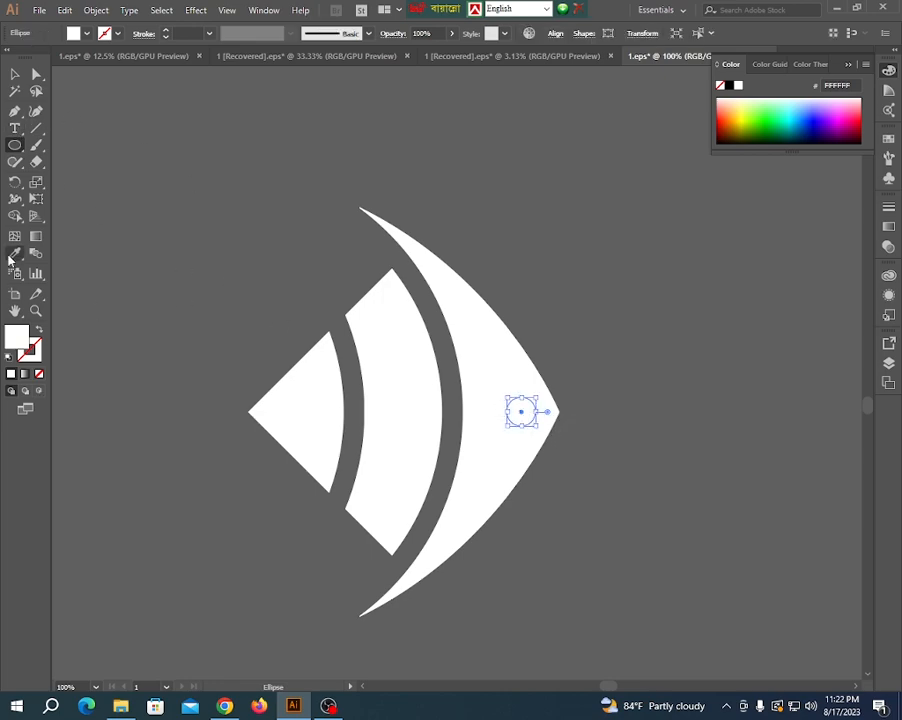
left_click(15, 74)
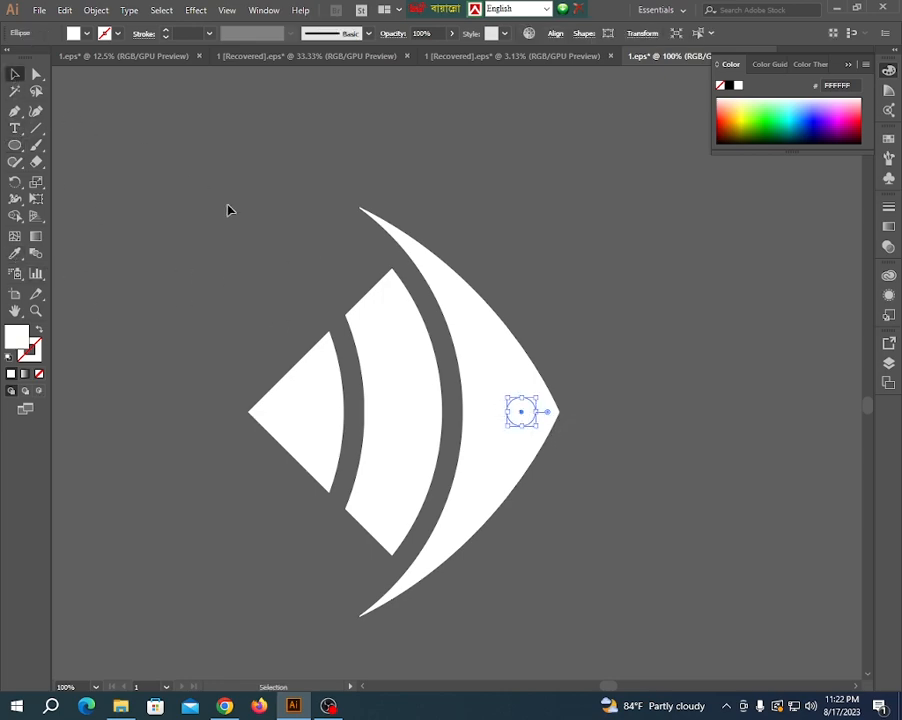
left_click_drag(228, 210, 593, 533)
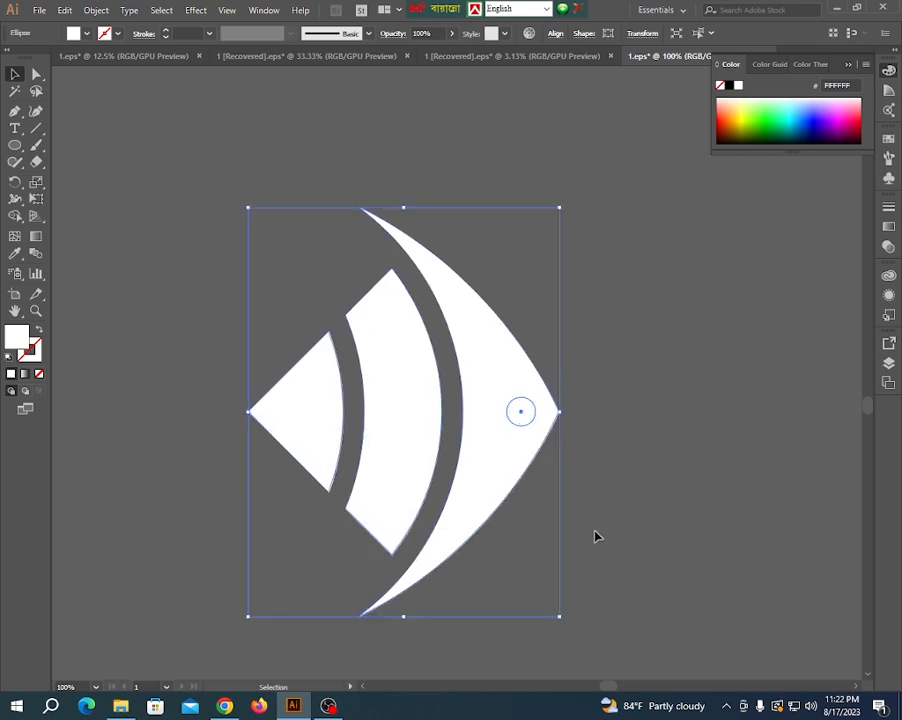
left_click(555, 34)
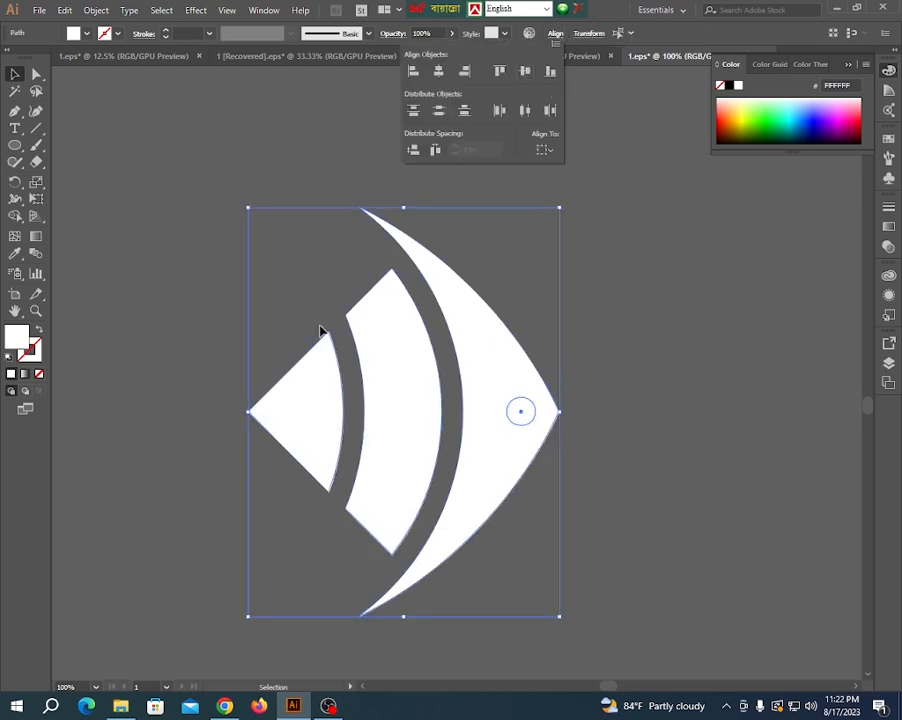
- Try to cut the eye circle out of the fish head with Shape Builder
left_click(16, 220)
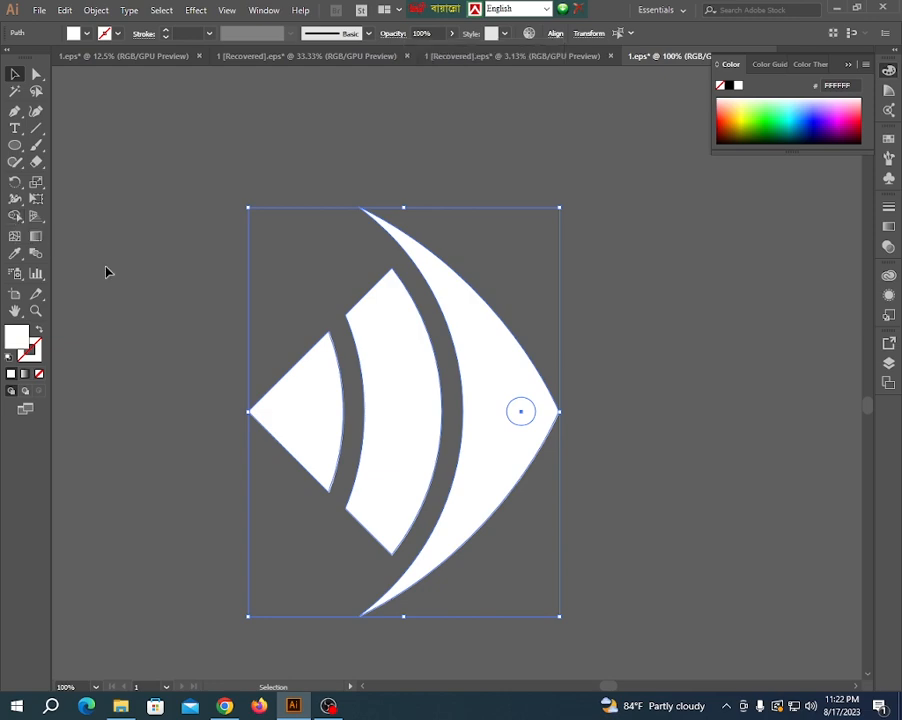
left_click(15, 216)
left_click(522, 408, "alt")
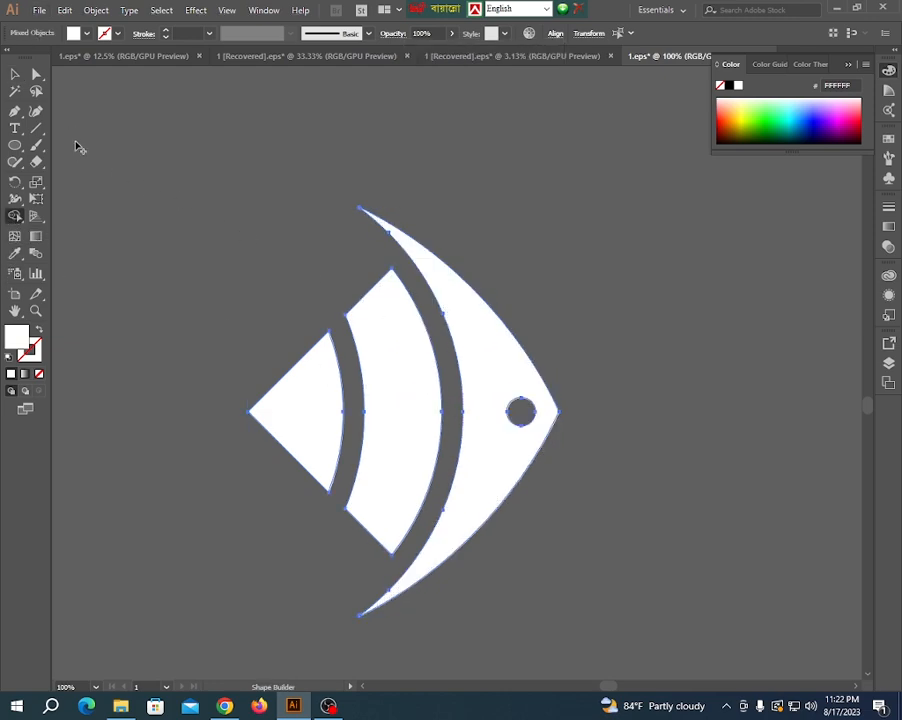
left_click(14, 74)
scroll(449, 455, "down", 3)
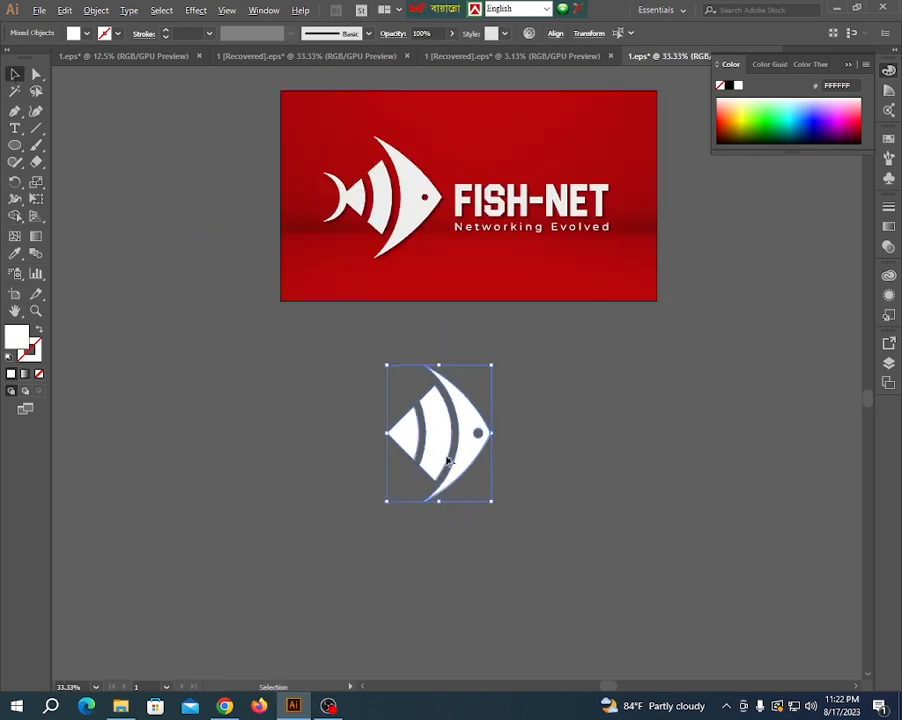
left_click(316, 452)
scroll(458, 466, "up", 2)
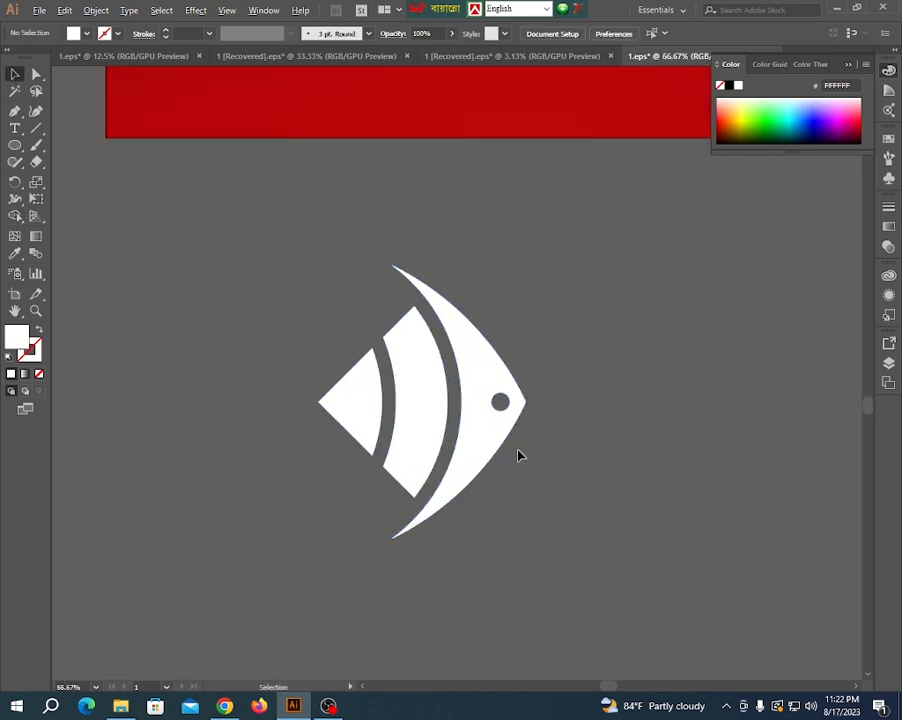
scroll(518, 455, "up", 3)
scroll(518, 455, "down", 5)
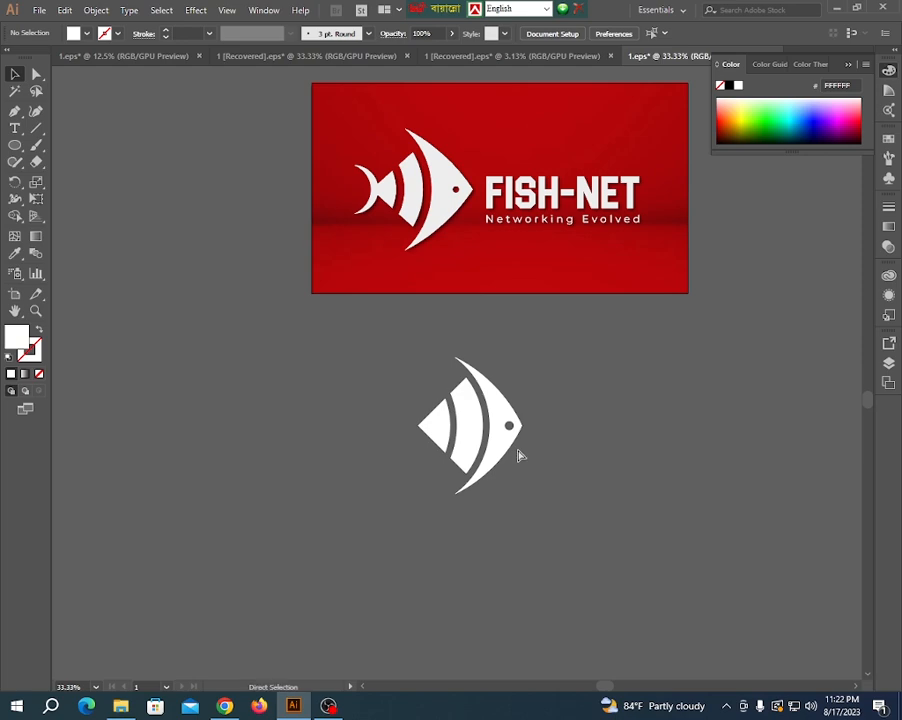
left_click(518, 455)
- Nudge the eye circle left and shrink it proportionally, keeping its right edge fixed
scroll(567, 443, "up", 3)
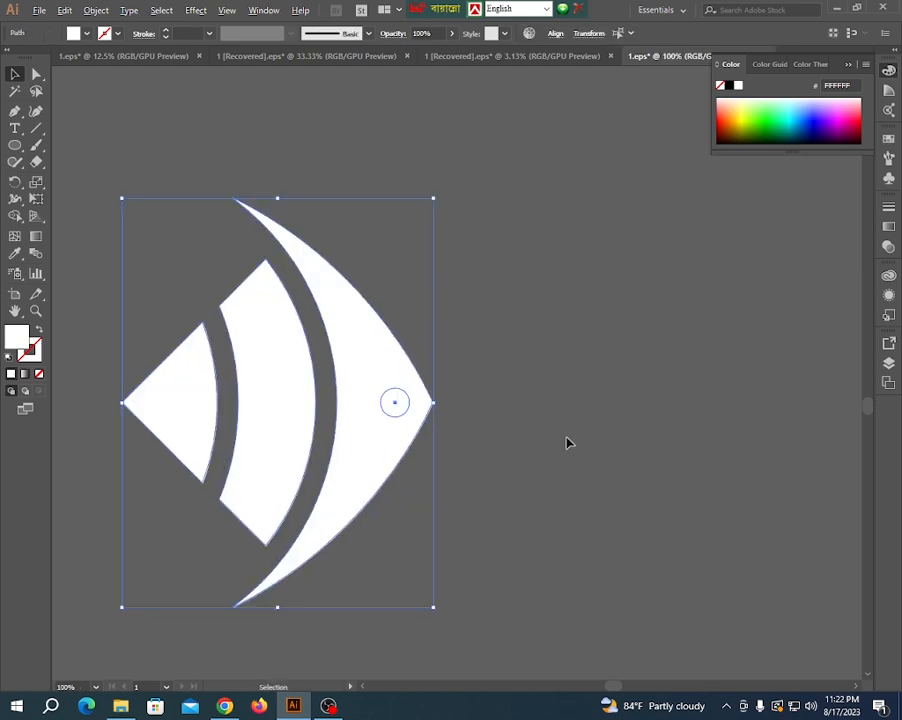
left_click(466, 414)
left_click(398, 409)
key("Left")
key("Left")
key("Left")
key("Left")
key("Left")
key("Left")
key("Left")
key("Left")
key("Left")
key("Left")
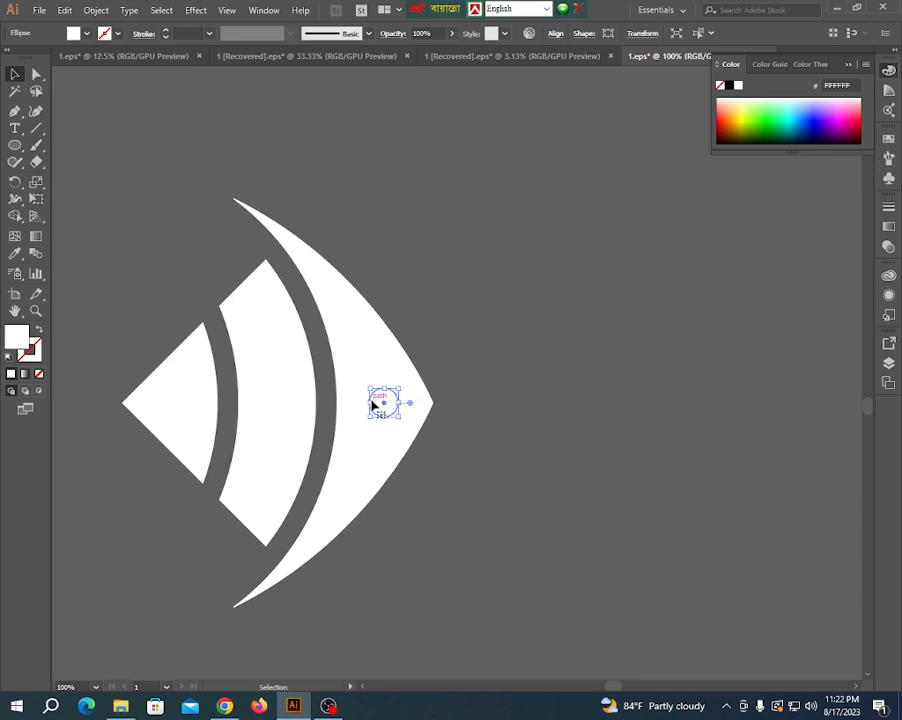
left_click_drag(370, 401, 380, 407)
left_click(479, 473)
scroll(479, 473, "down", 1)
- Subtract the smaller eye circle from the fish head with Shape Builder to leave a round hole
left_click_drag(205, 290, 526, 594)
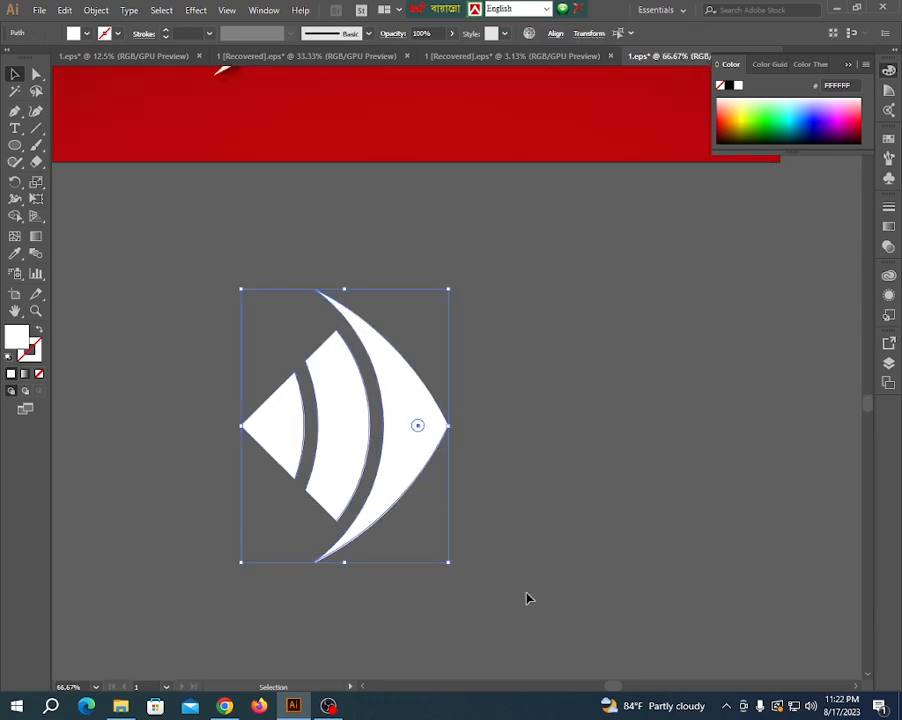
left_click(15, 216)
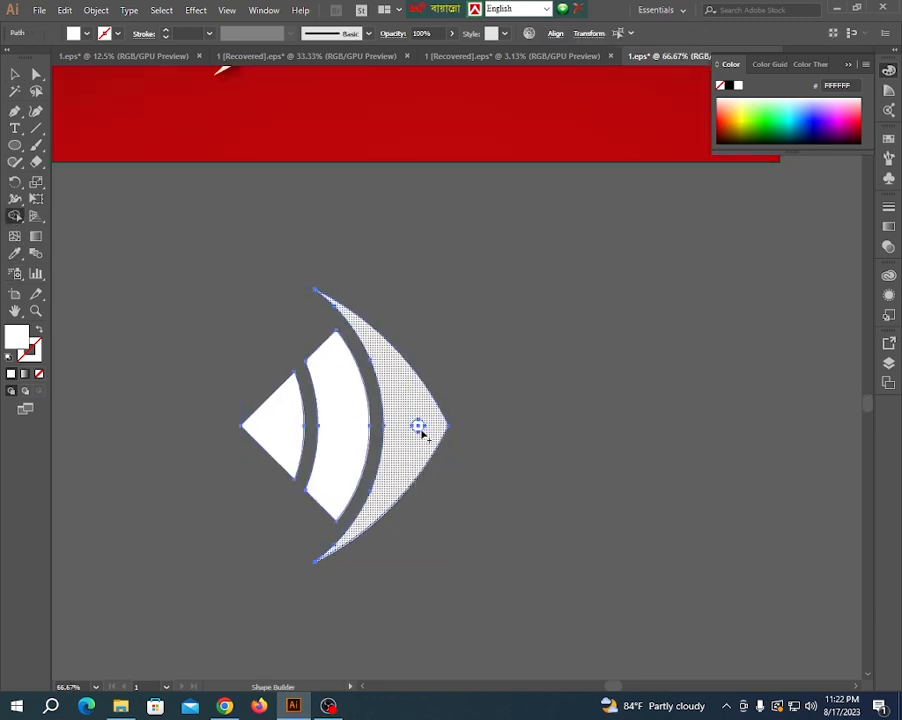
left_click(418, 426, "alt")
left_click(16, 74)
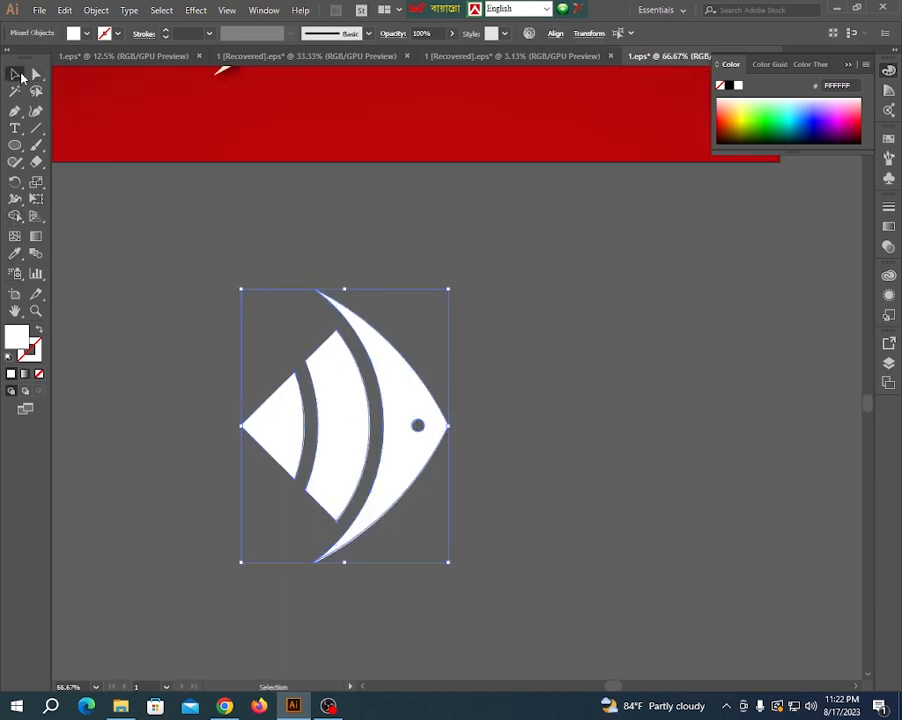
scroll(515, 477, "down", 2)
left_click(455, 487)
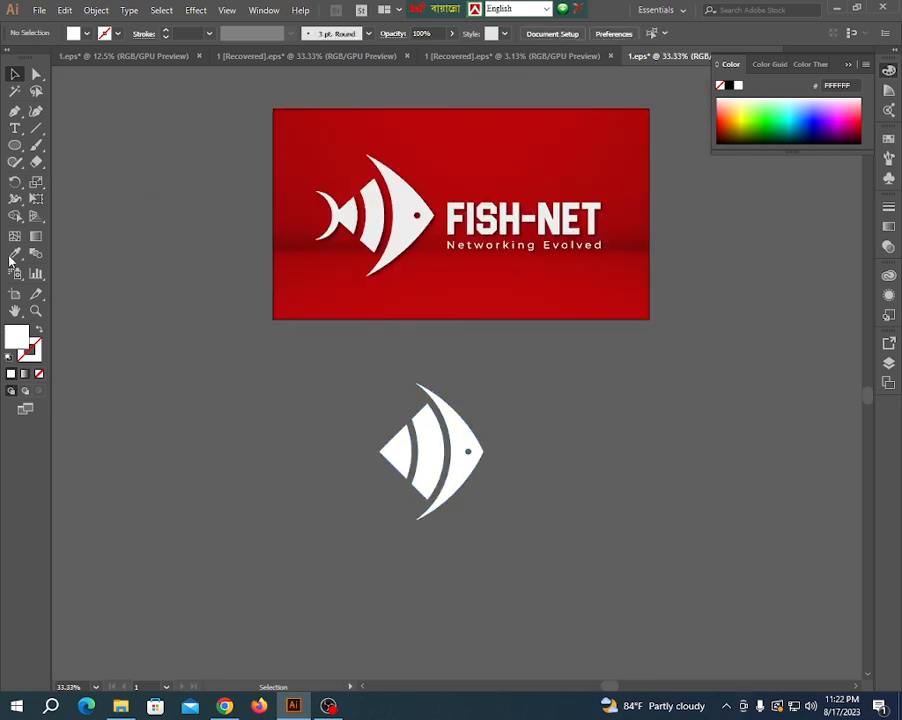
- Draw a white circle just behind the fish's rear point as the base for the tail
right_click(15, 145)
left_click(57, 178)
left_click_drag(302, 421, 310, 452)
left_click(15, 74)
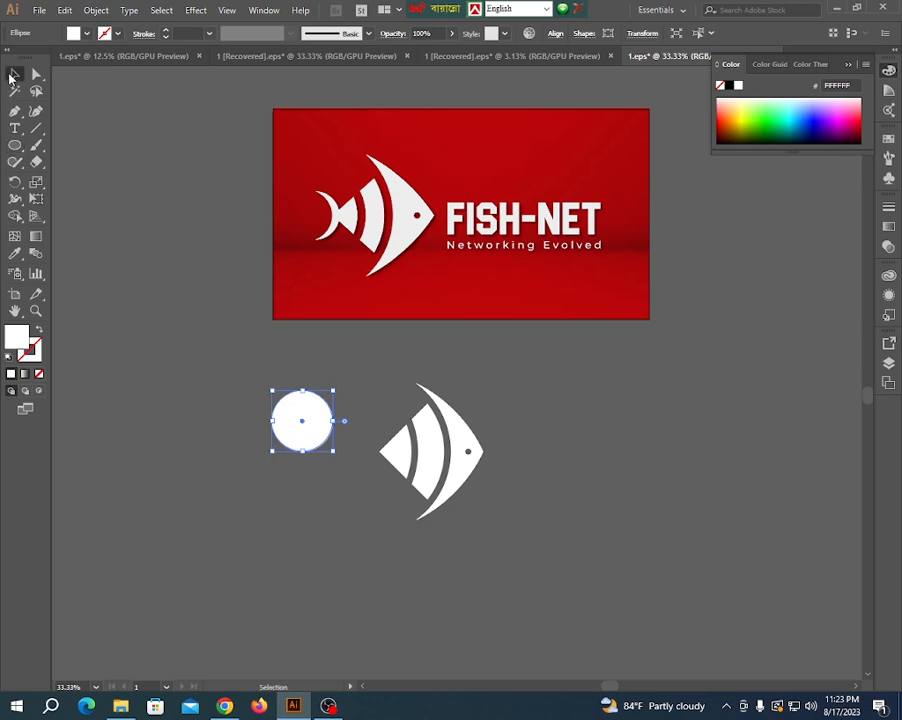
left_click(236, 418)
scroll(236, 418, "up", 2)
left_click_drag(386, 424, 447, 490)
scroll(447, 490, "up", 2)
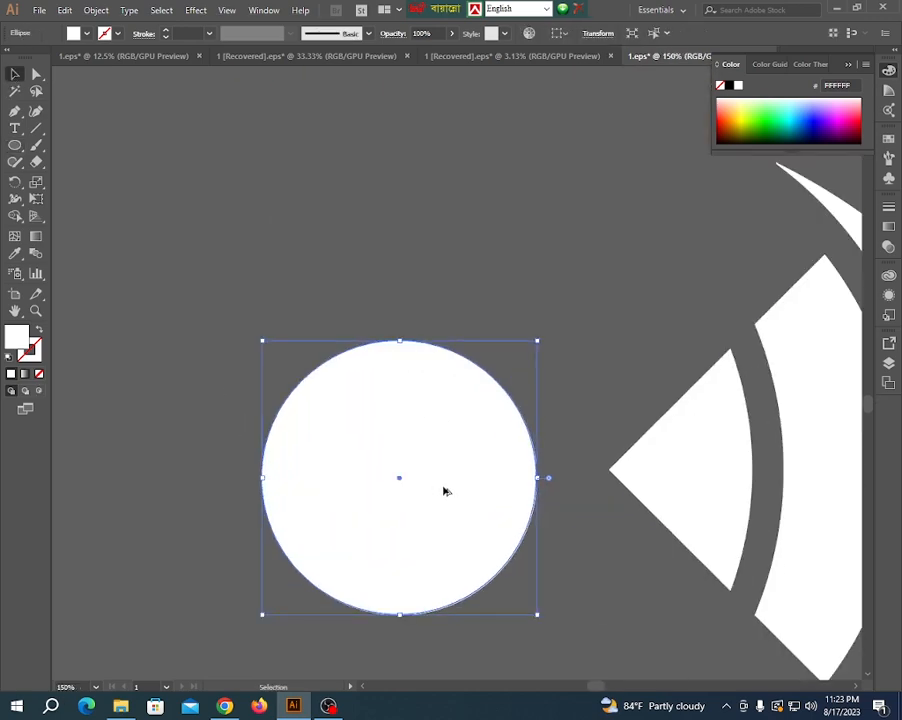
scroll(445, 490, "down", 2)
key("ctrl+shift+a")
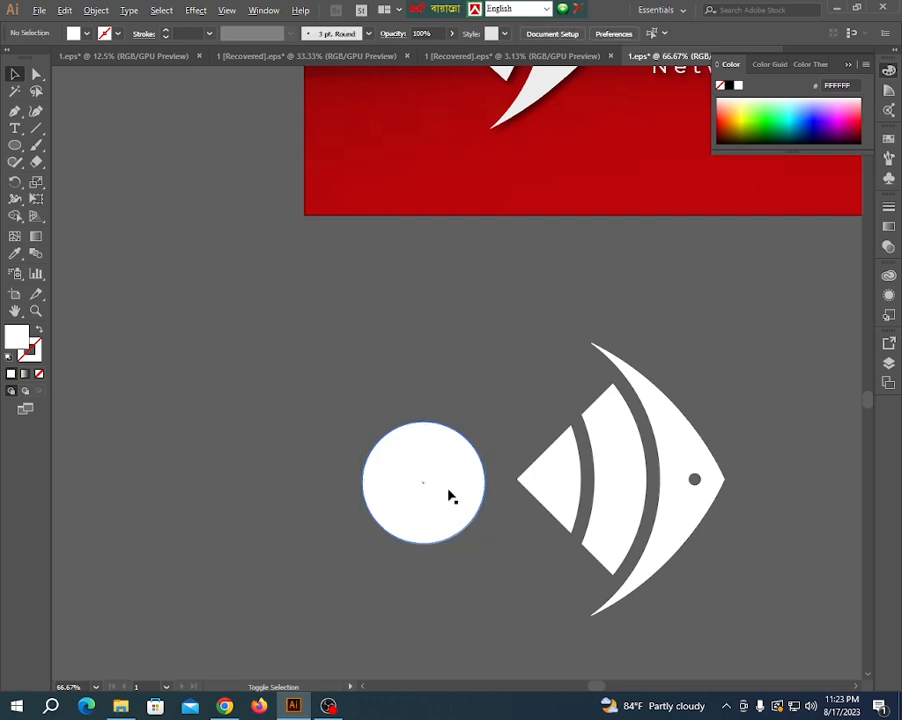
- Duplicate the tail circle slightly to the right and align both circles on their vertical centers
left_click(430, 487)
left_click_drag(428, 482, 447, 488)
left_click_drag(344, 364, 455, 597)
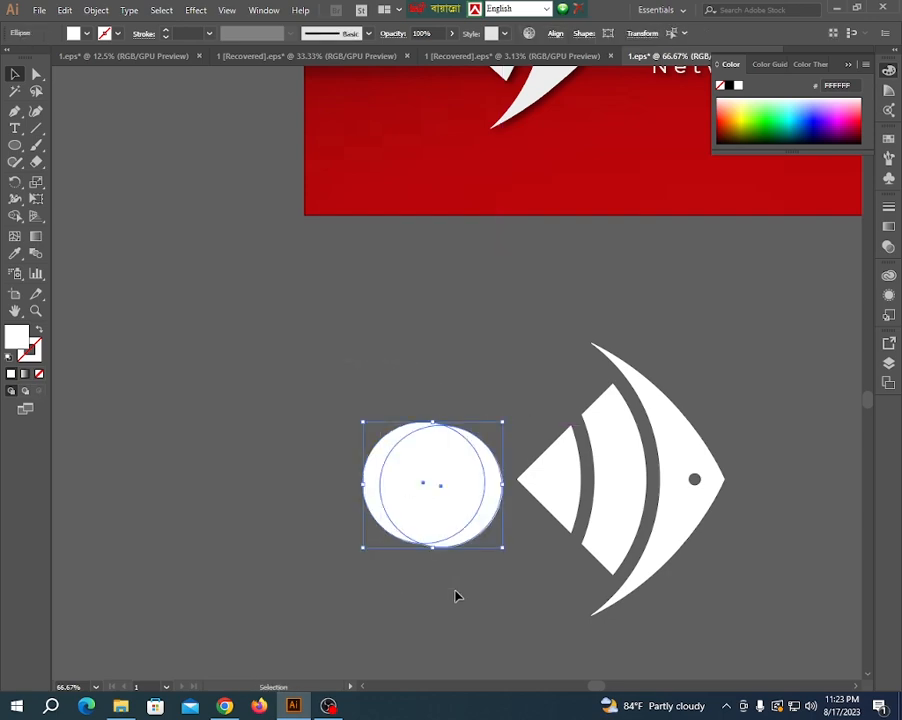
left_click(550, 33)
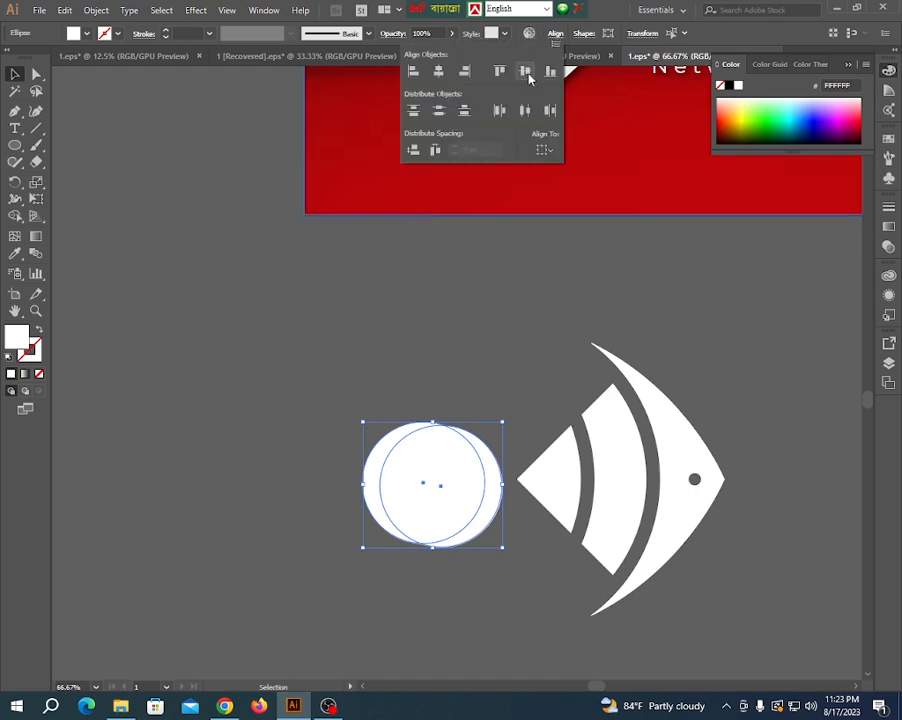
left_click(526, 73)
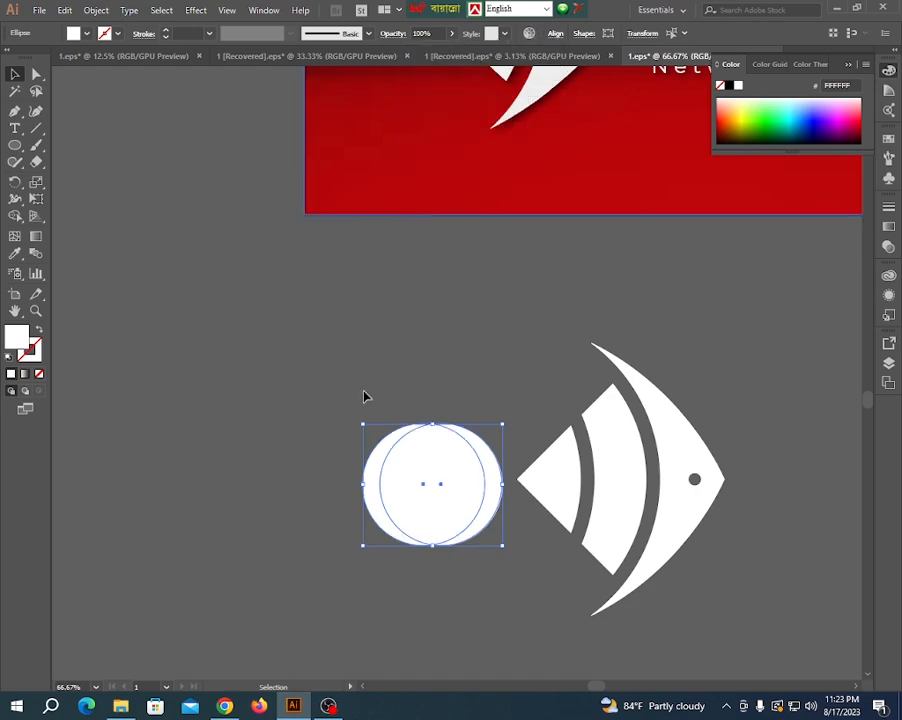
scroll(254, 429, "down", 1)
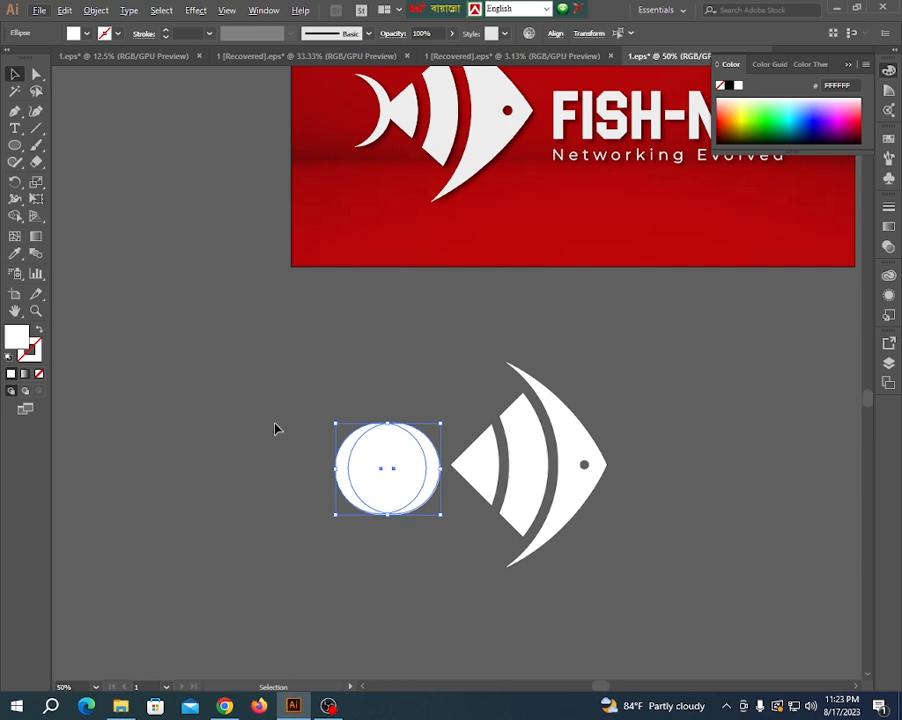
- Remove the left circle and the overlap with Shape Builder, leaving a thin crescent that opens away from the fish
left_click(275, 429)
left_click(343, 457)
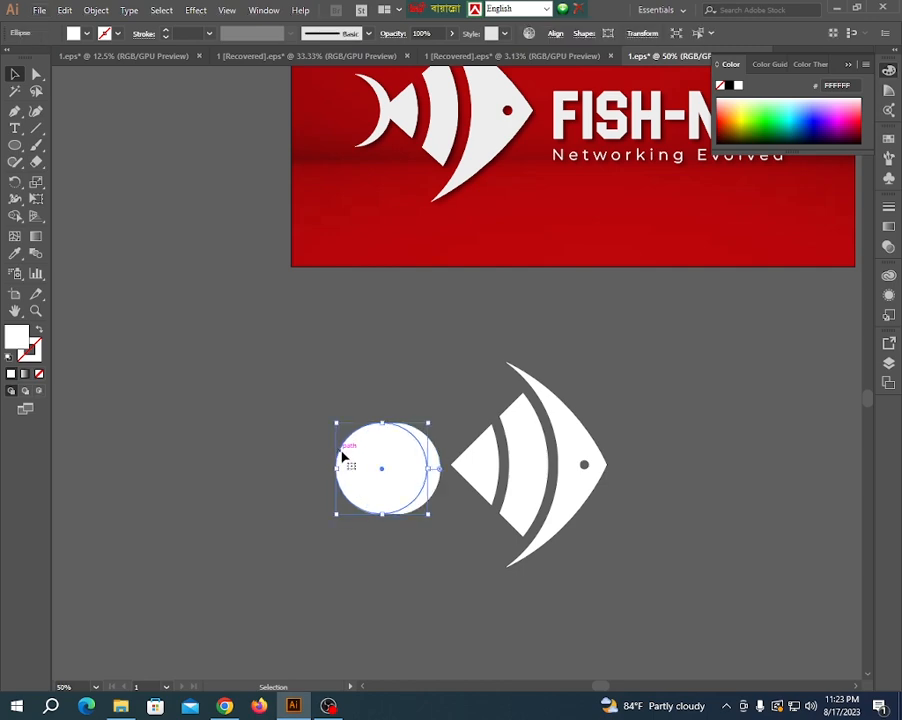
left_click(285, 344)
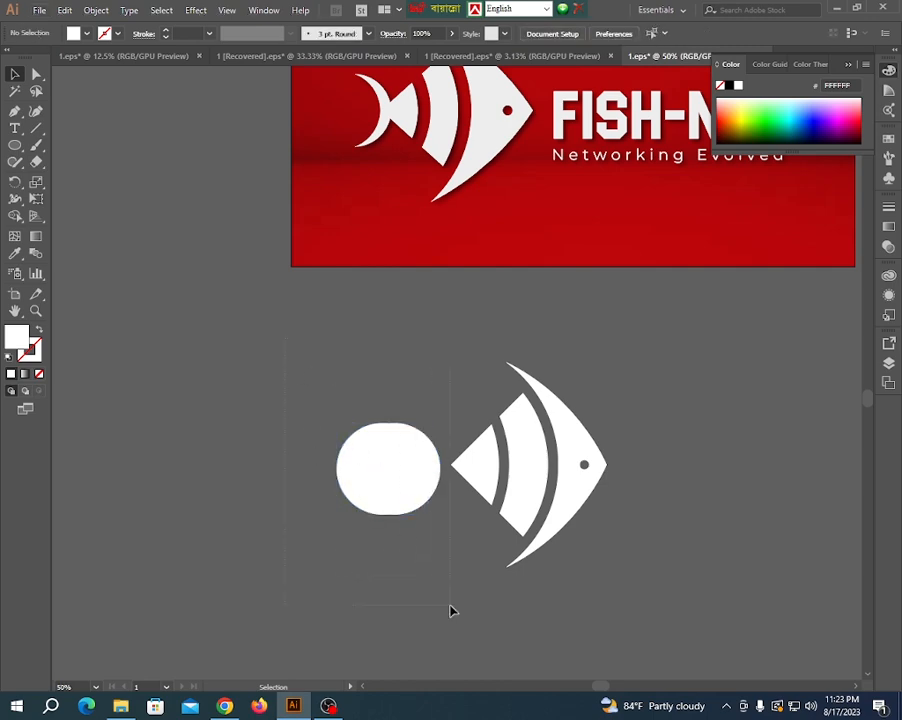
left_click_drag(451, 611, 450, 608)
left_click(15, 217)
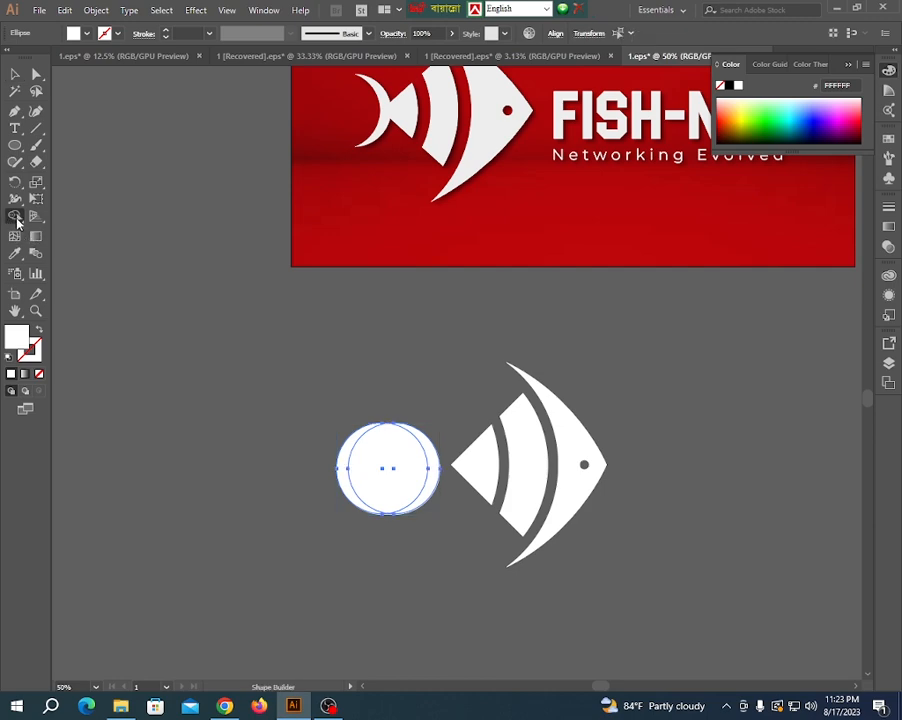
key("ctrl+1")
left_click(250, 430, "alt")
left_click(365, 463, "alt")
scroll(385, 470, "down", 1)
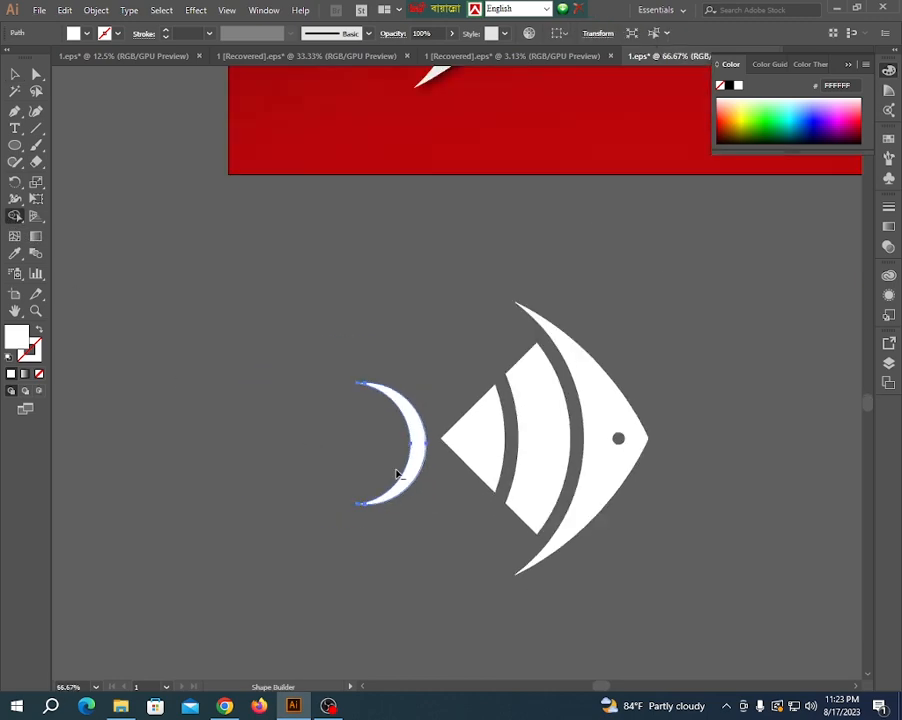
scroll(256, 406, "down", 2)
left_click(15, 74)
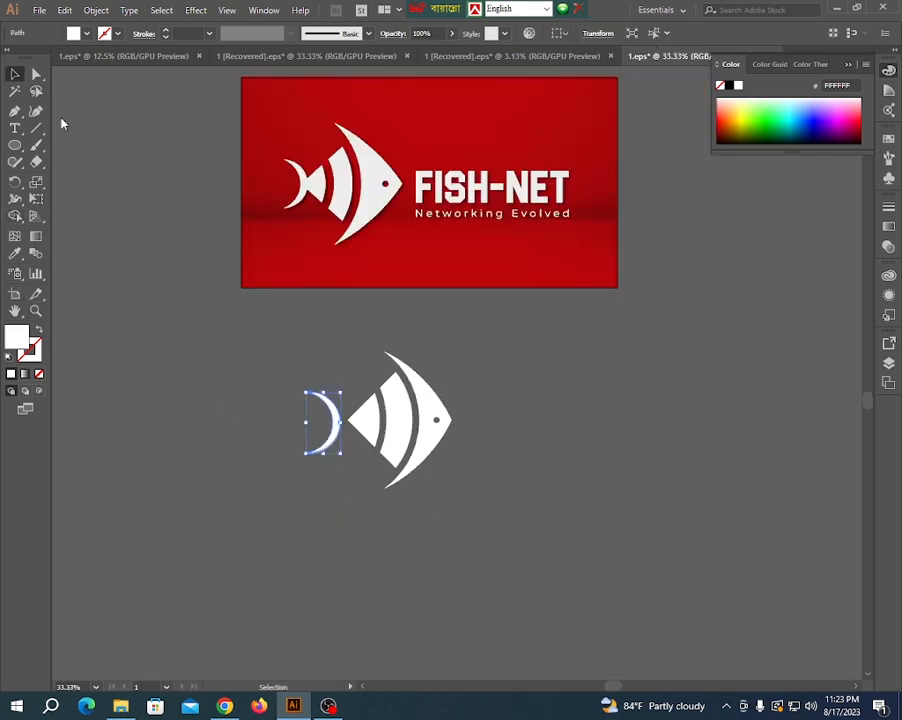
- Move the crescent tail right until it overlaps the rear point of the fish body
left_click(282, 438)
scroll(330, 442, "up", 4)
scroll(354, 447, "up", 1)
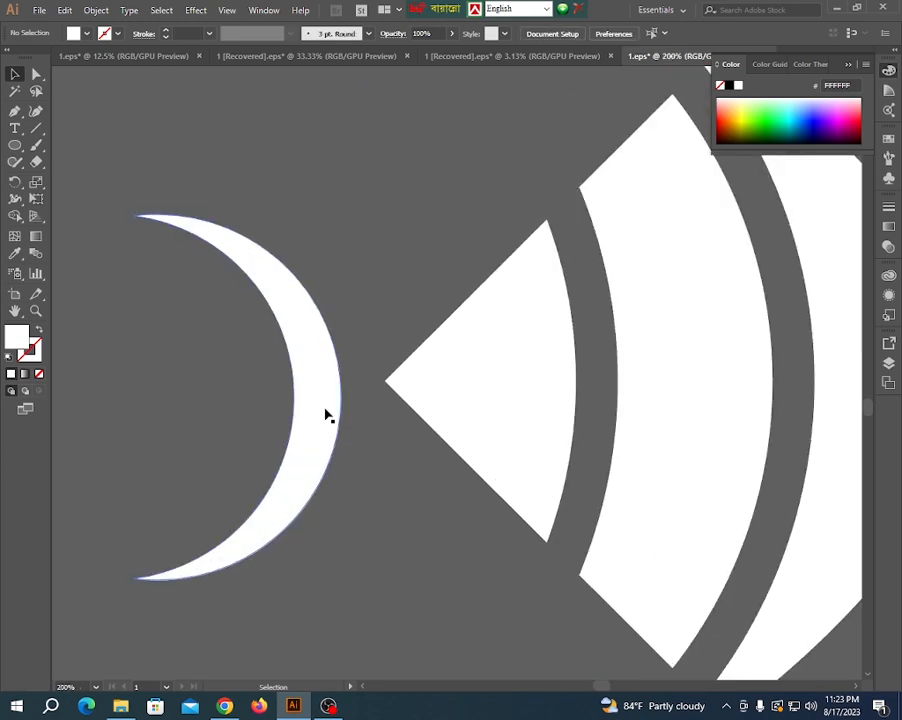
left_click_drag(326, 414, 415, 411)
scroll(276, 430, "down", 3)
- Align the crescent tail and all the fish body pieces on their vertical centers
left_click(213, 264)
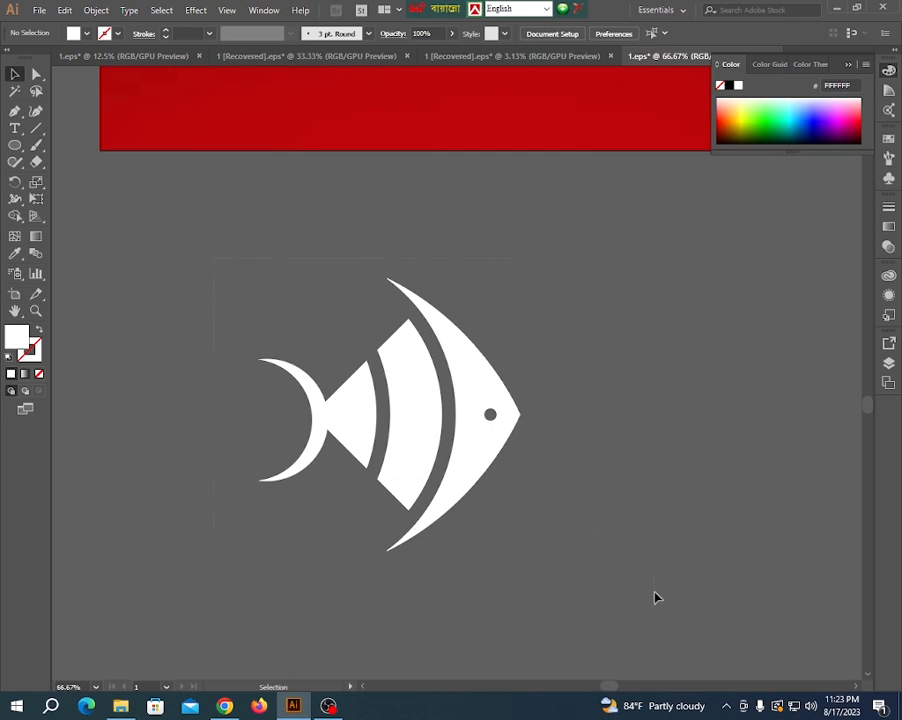
key("ctrl+a")
left_click(555, 34)
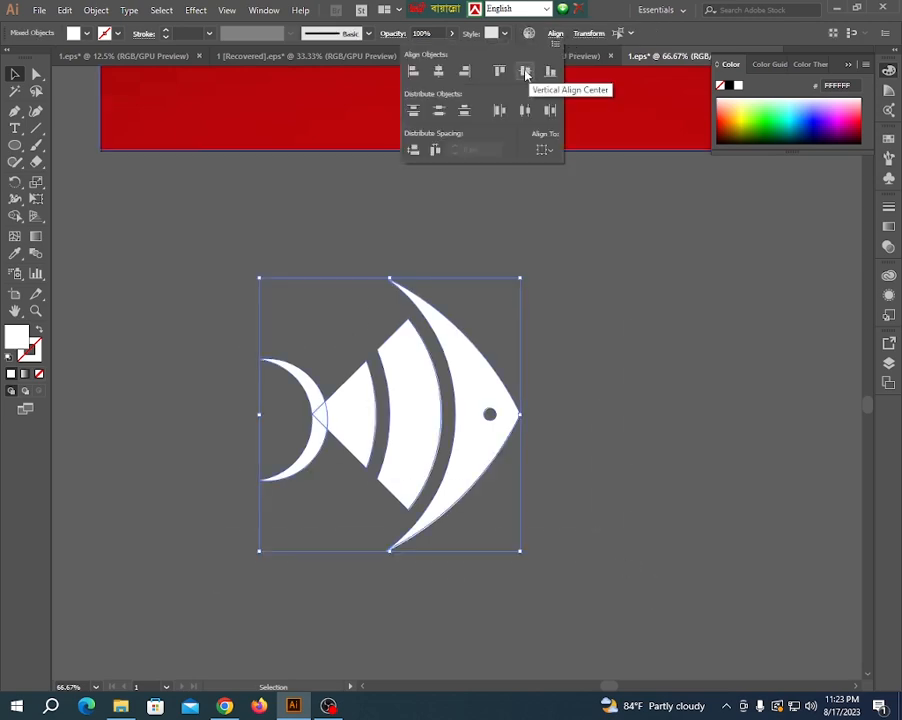
left_click(526, 72)
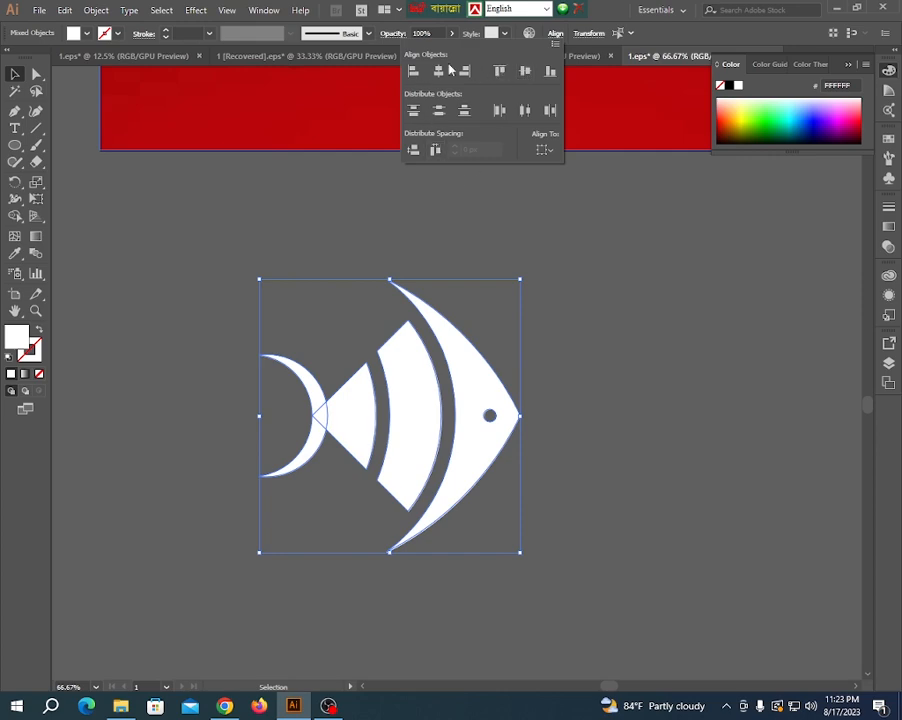
- Unite the tail and the fish body pieces with Pathfinder
left_click(262, 10)
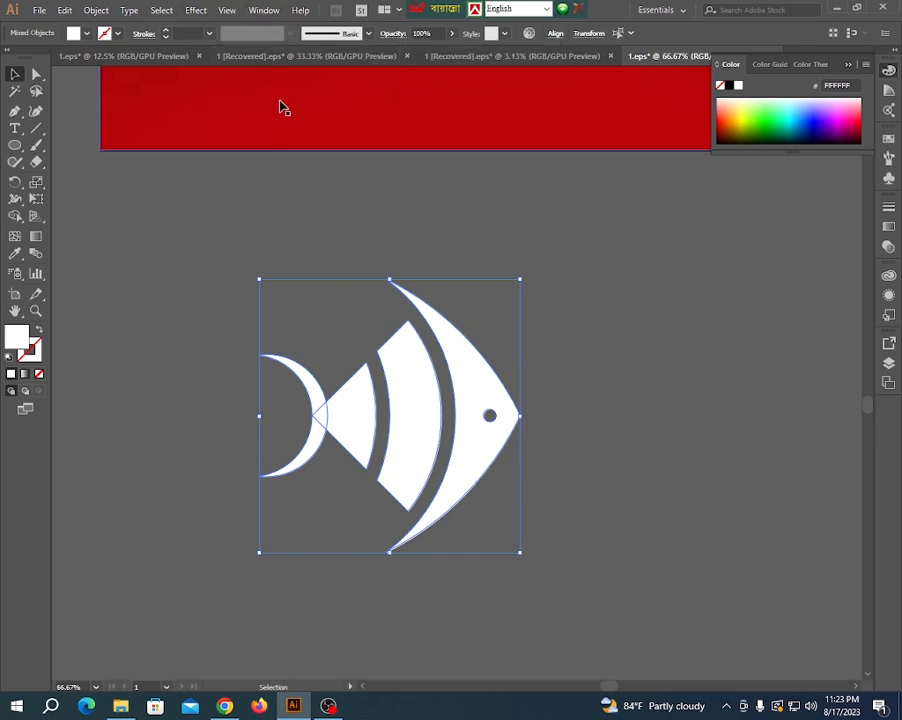
left_click(264, 10)
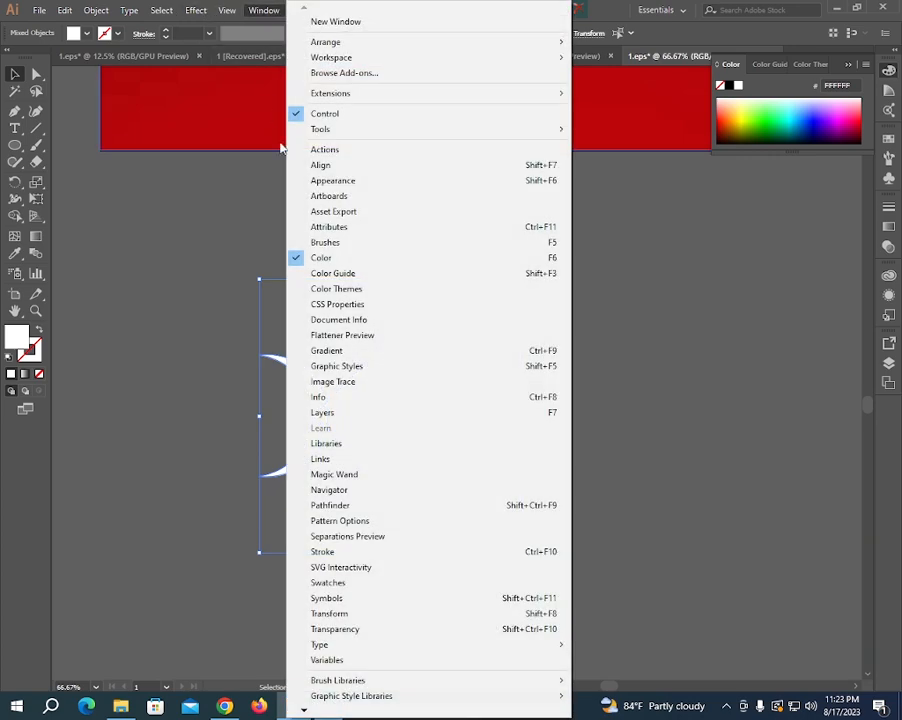
left_click(316, 505)
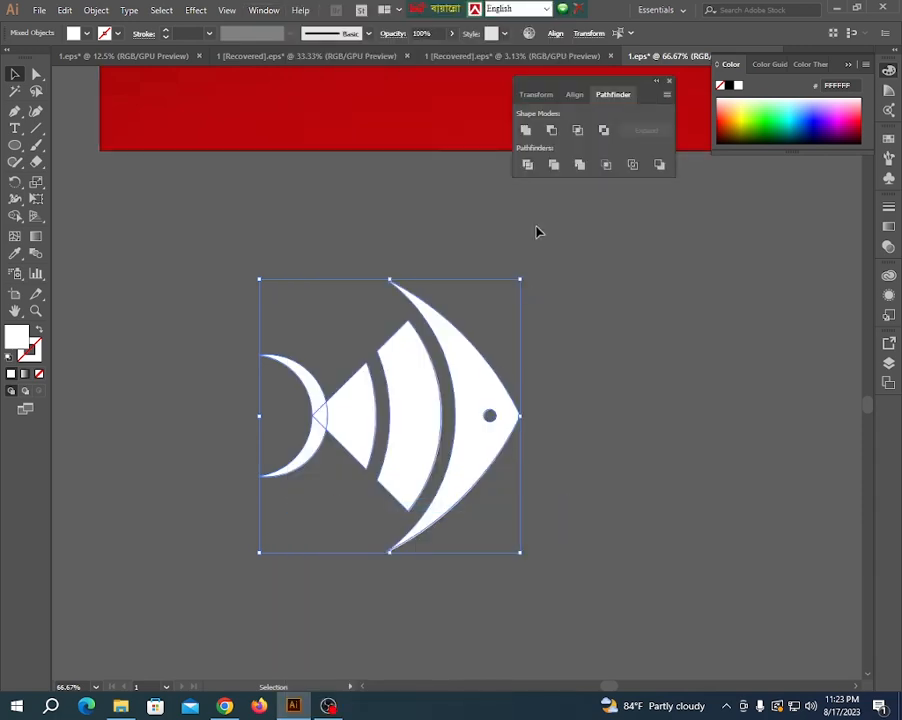
left_click(525, 131)
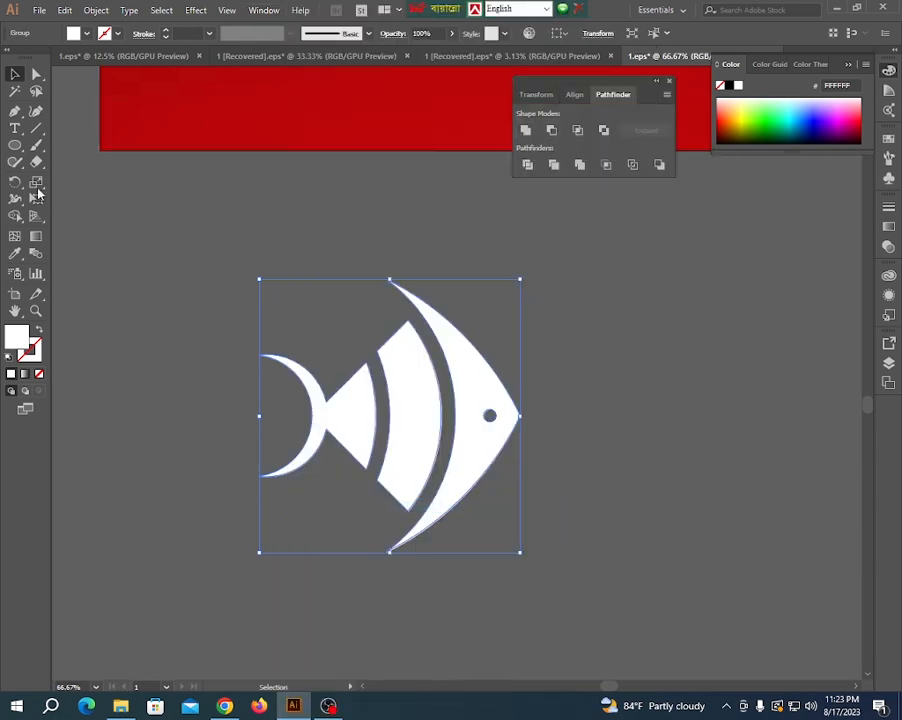
left_click(195, 260)
- Place a point text object beside the fish and scale it up to 133.54 pt
scroll(406, 418, "down", 3)
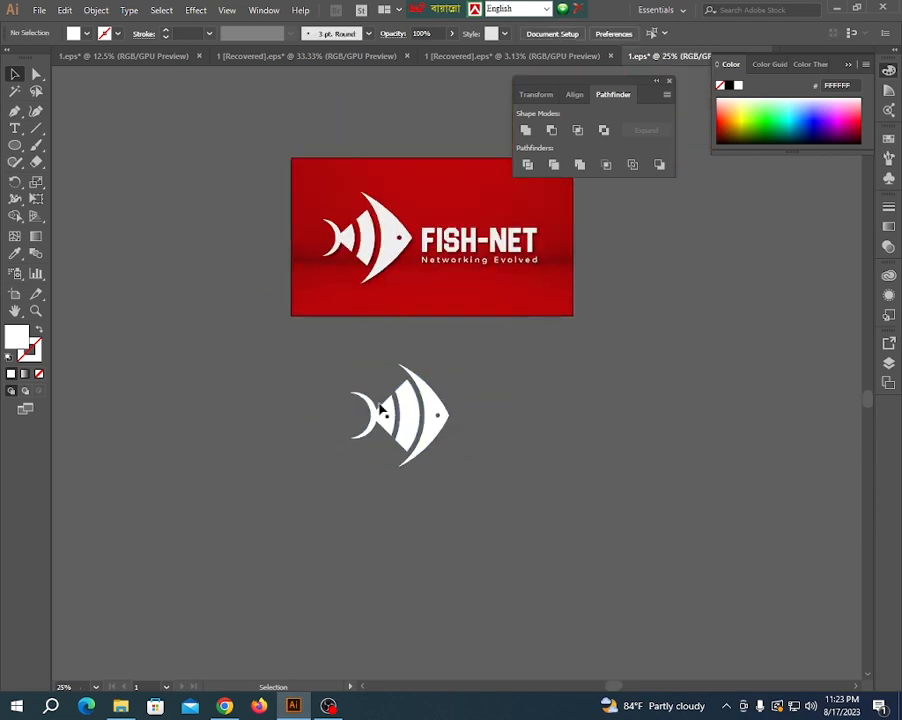
scroll(400, 410, "up", 1)
scroll(300, 418, "down", 1)
left_click(14, 128)
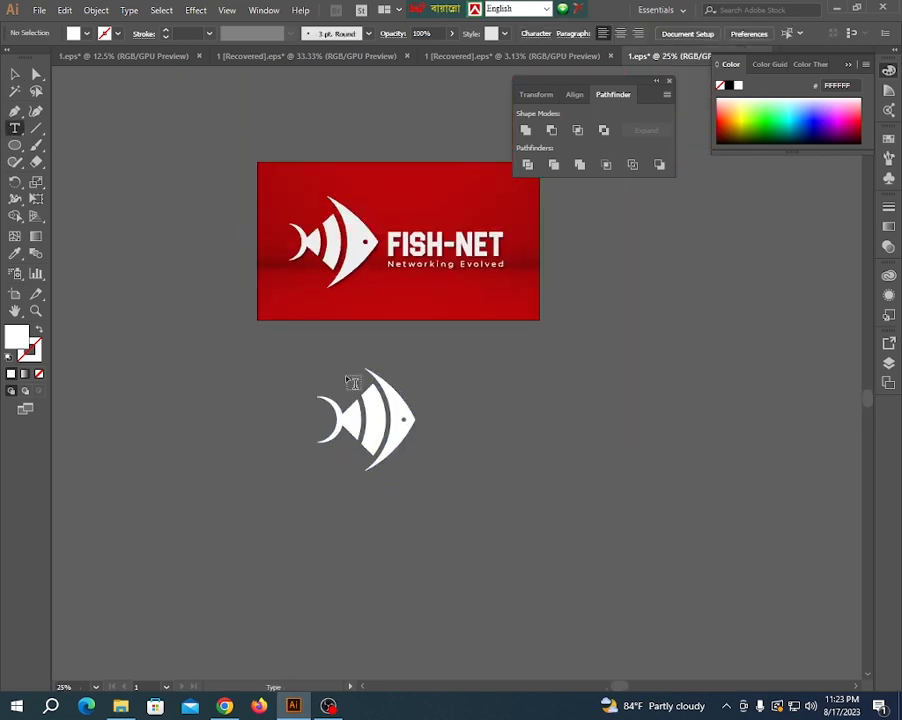
scroll(420, 416, "up", 1)
left_click(474, 414)
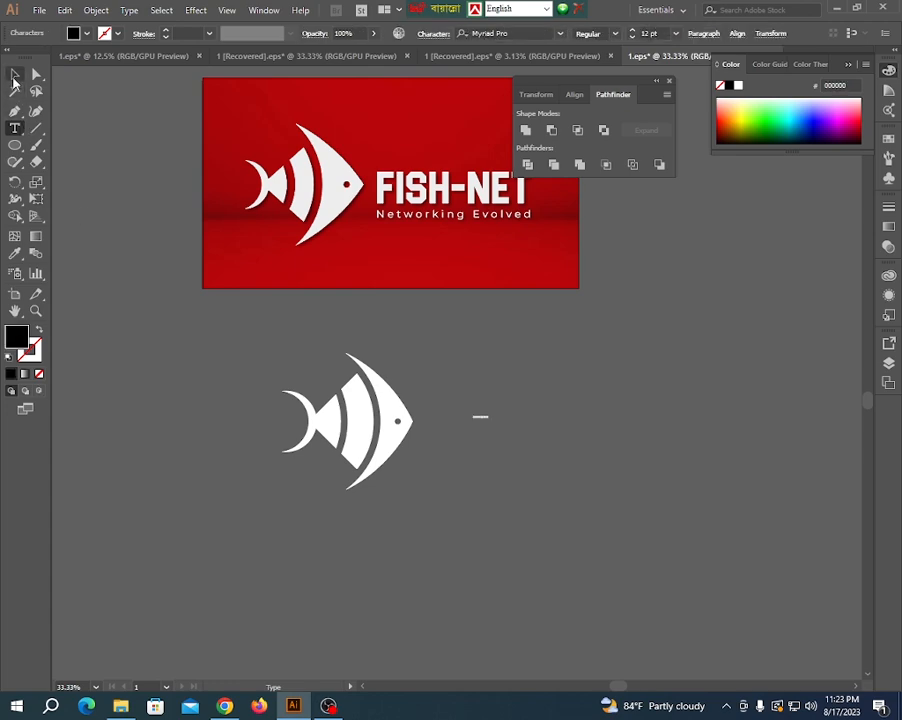
left_click(15, 74)
left_click_drag(482, 427, 495, 403)
- Replace the placeholder text with "FISH -NET"
double_click(495, 400)
key("ctrl+a")
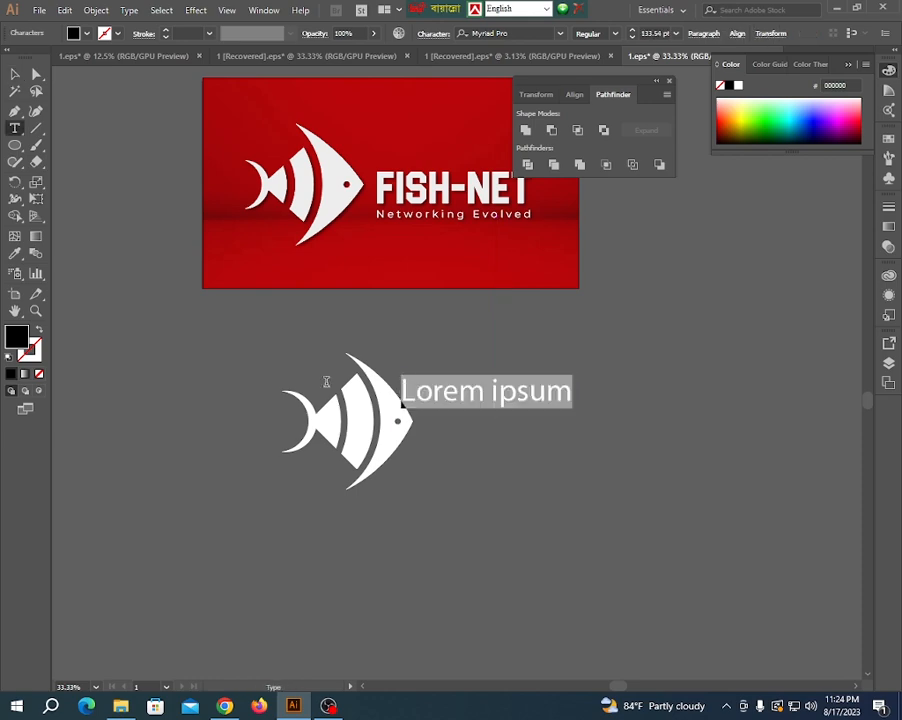
key("BackSpace")
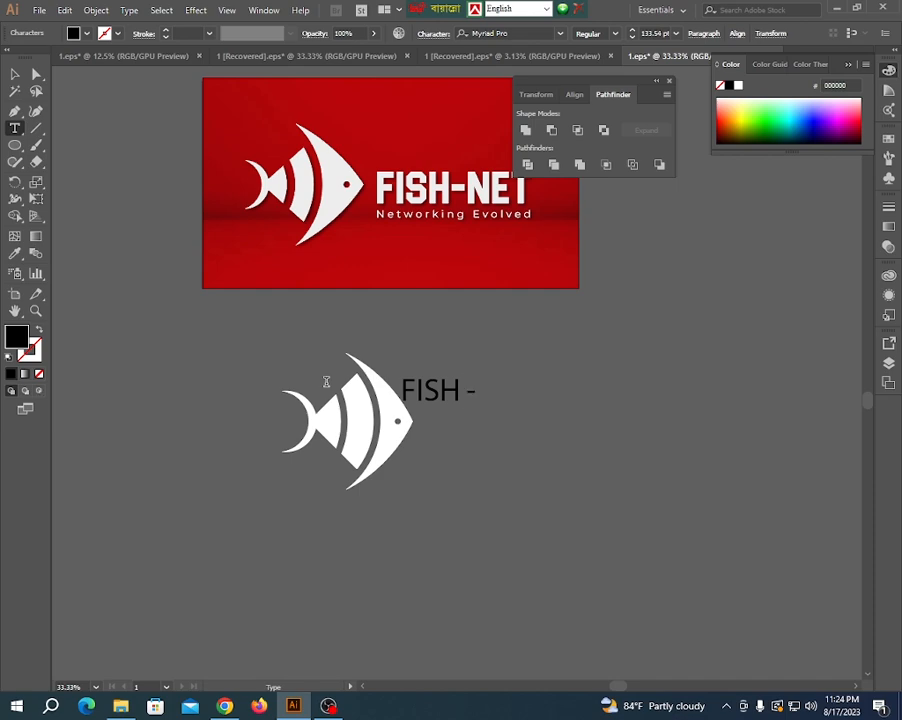
type("FISH -NET")
left_click(13, 75)
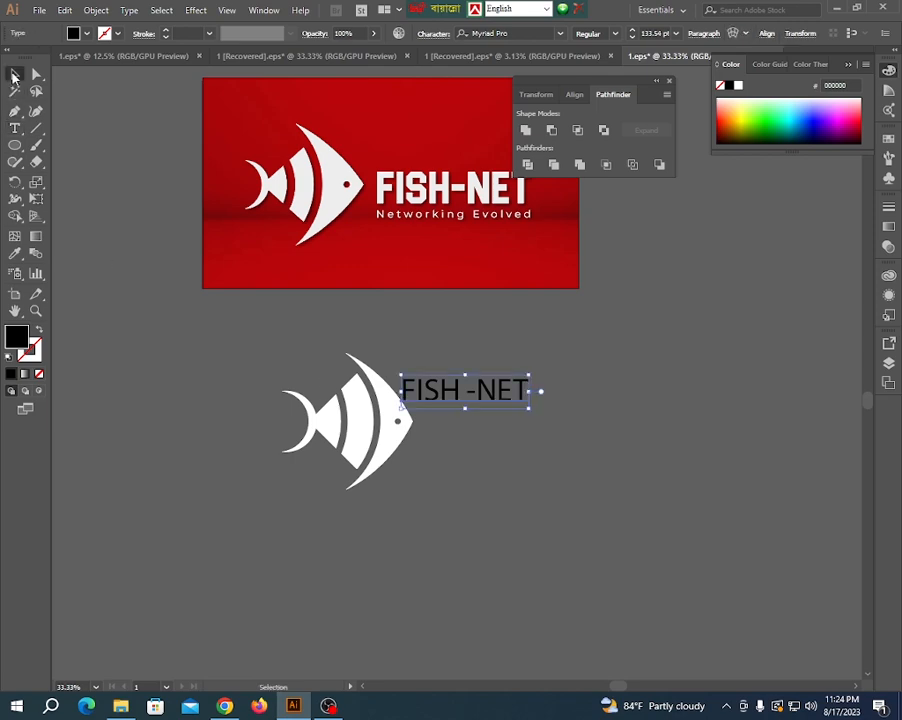
- Duplicate the title text below itself and change the copy to "Networking evolved"
left_click_drag(488, 398, 430, 461)
key("t")
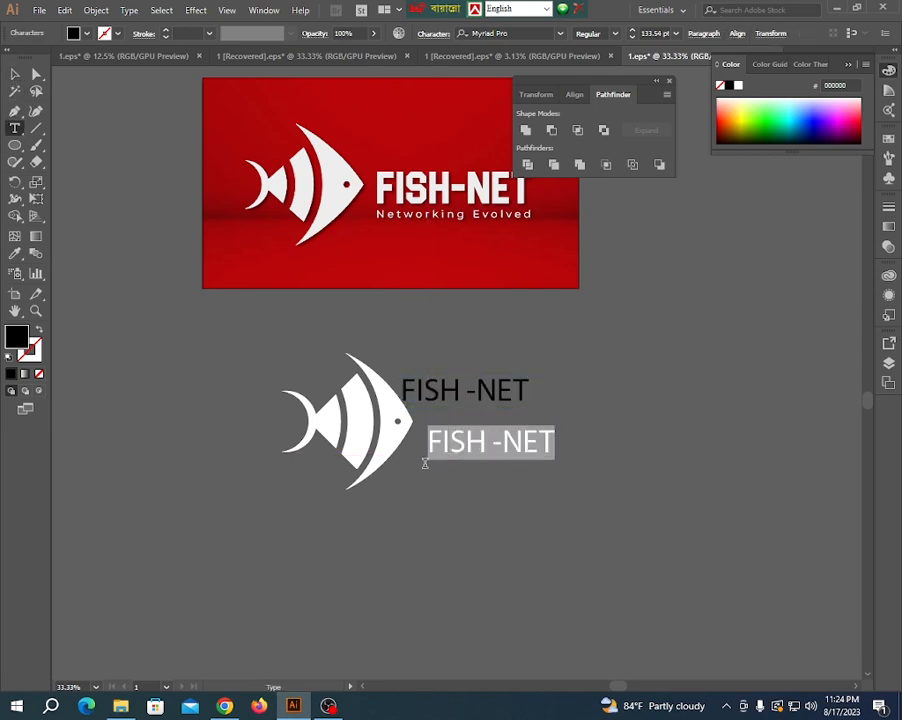
key("BackSpace")
type("Net")
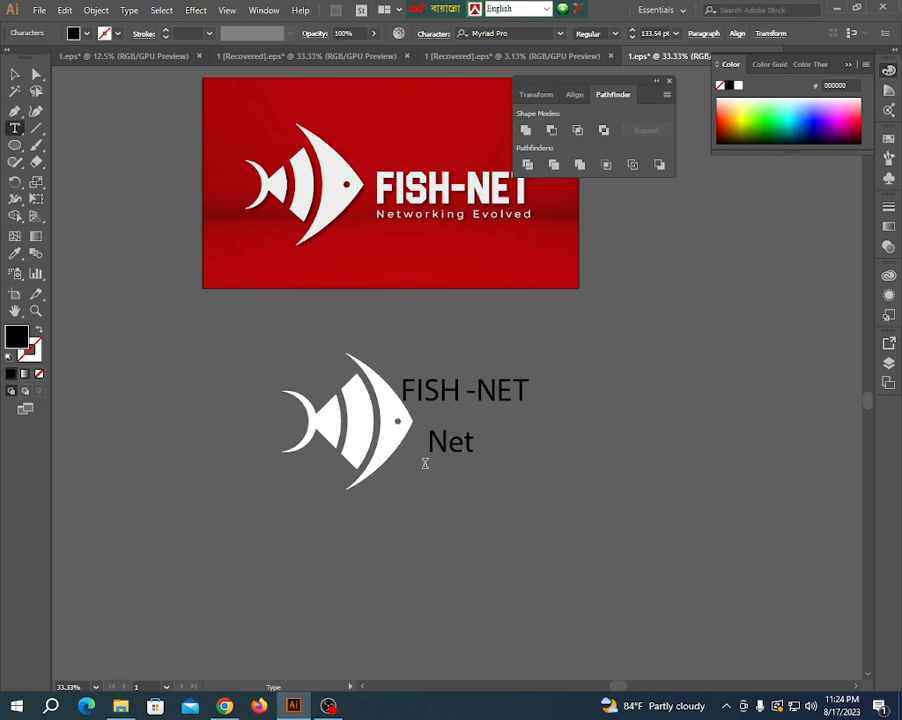
type("working e")
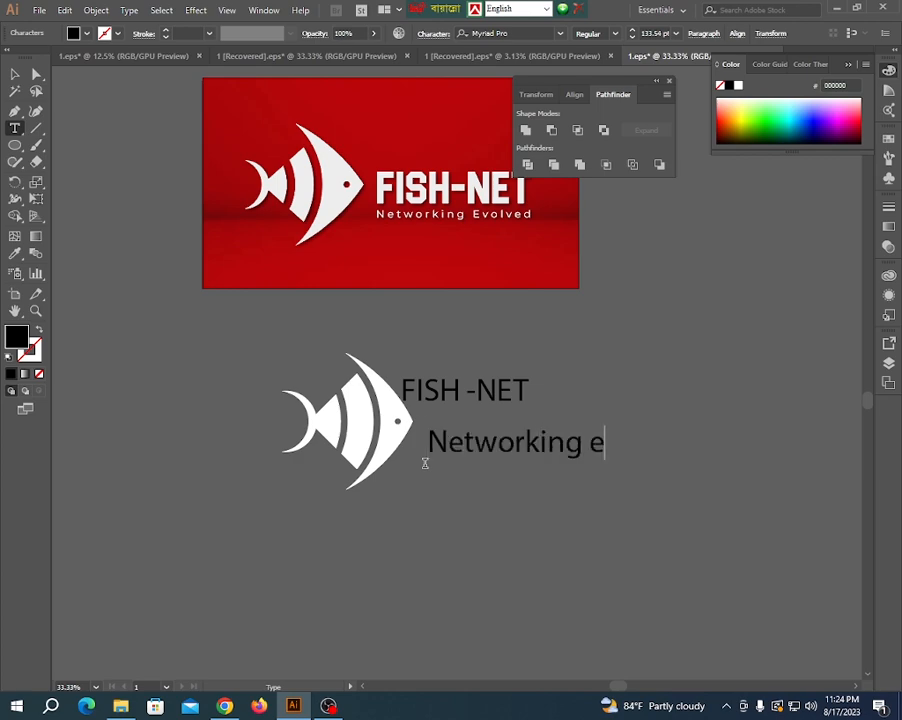
type("volved")
left_click(15, 74)
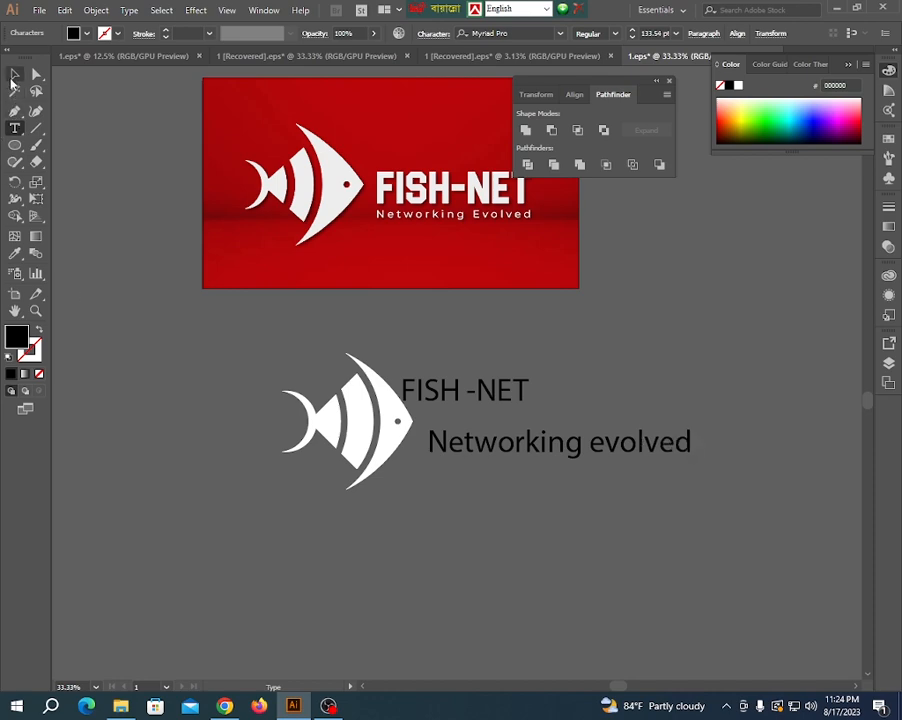
- Move the FISH -NET title right, clear of the fish, and set its font to Roboto Black
left_click_drag(424, 389, 481, 388)
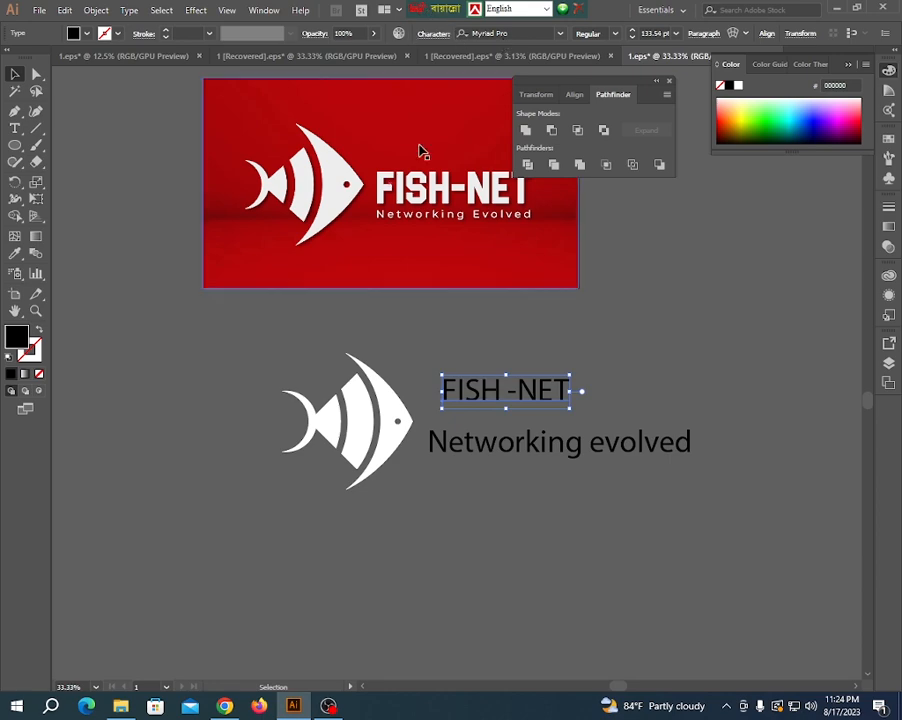
left_click_drag(521, 34, 393, 38)
key("BackSpace")
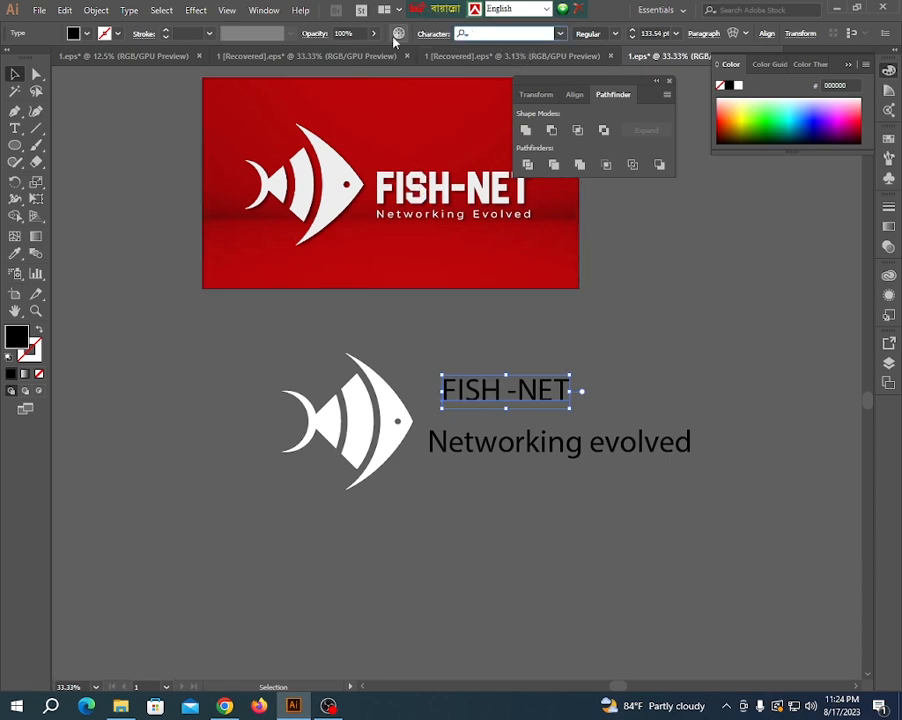
type("Robot")
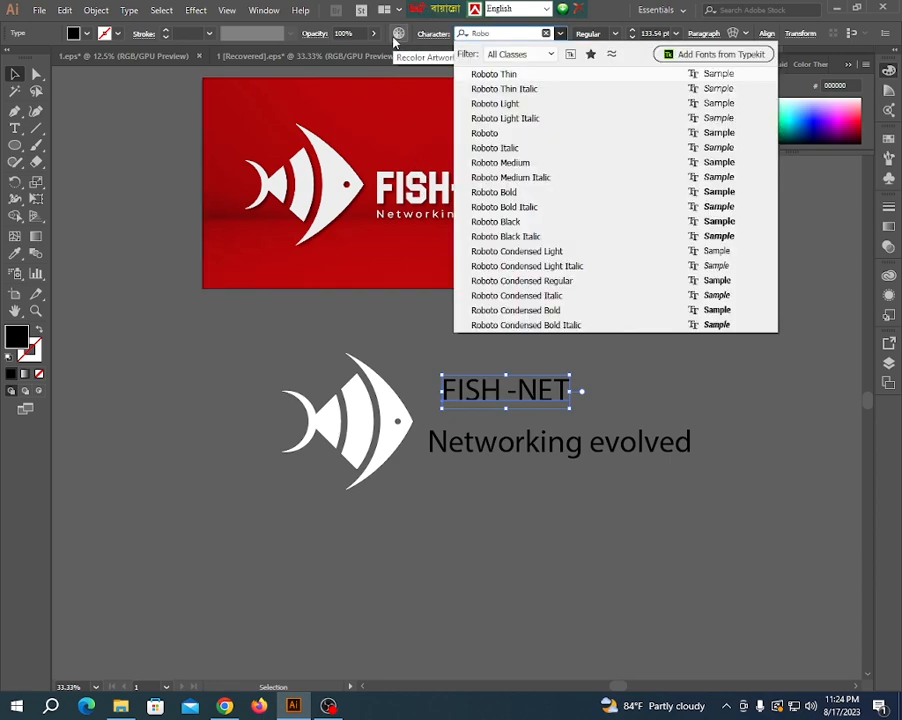
left_click(500, 199)
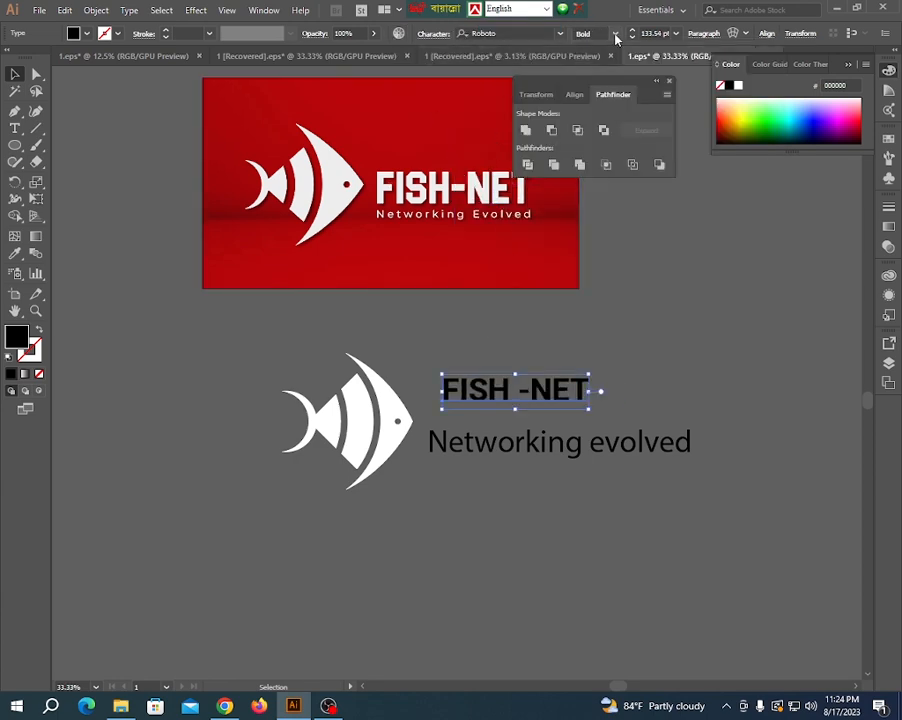
left_click(617, 35)
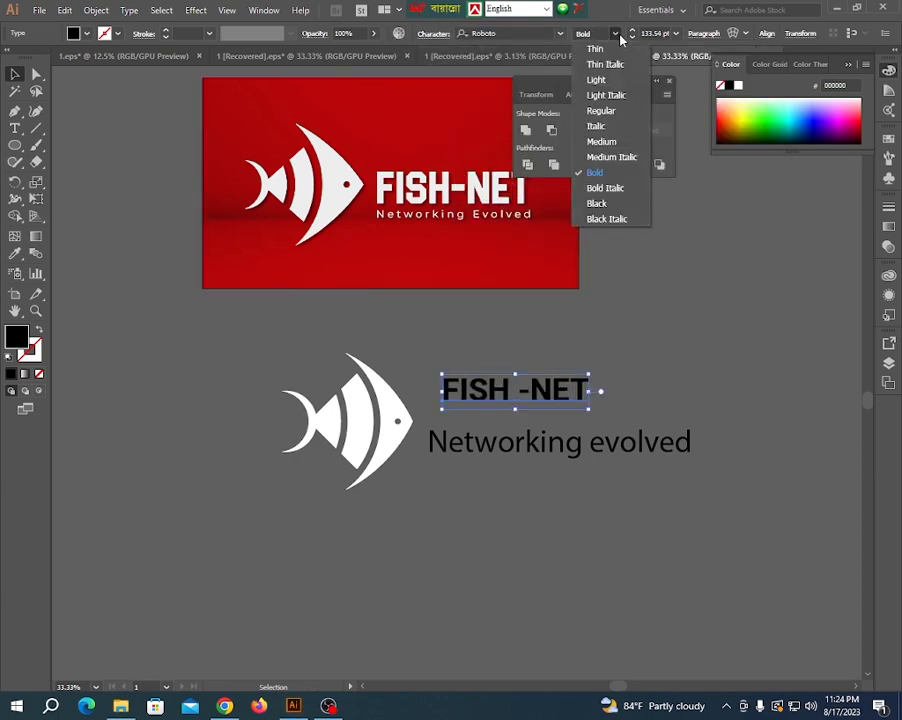
- Move the tagline up under the title, copy the title's type style with the Eyedropper, and set its weight to Roboto Medium
left_click(625, 378)
left_click_drag(529, 439, 537, 418)
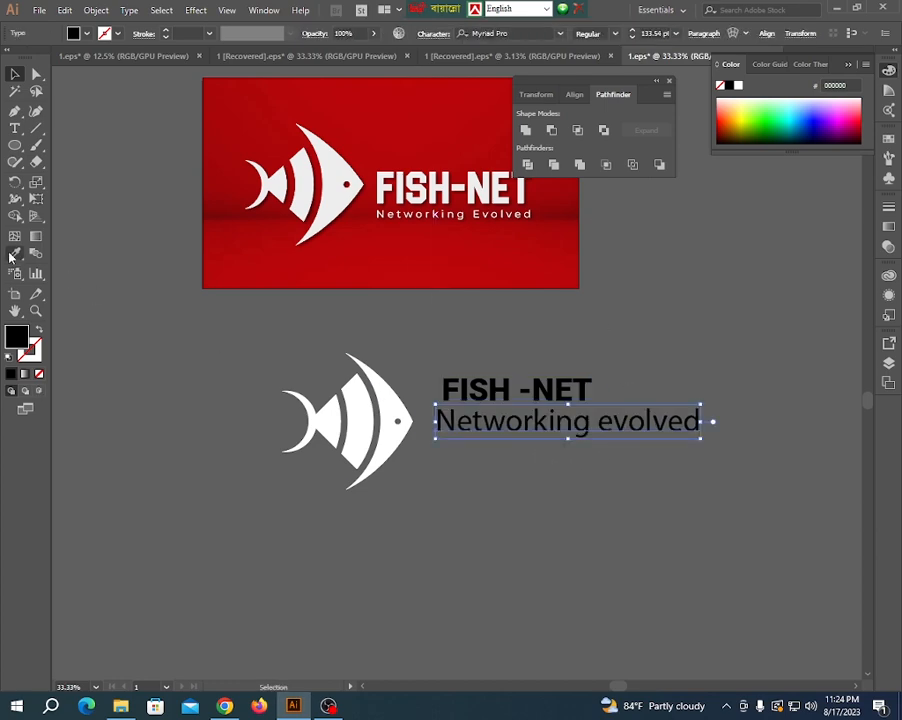
key("i")
left_click(450, 390)
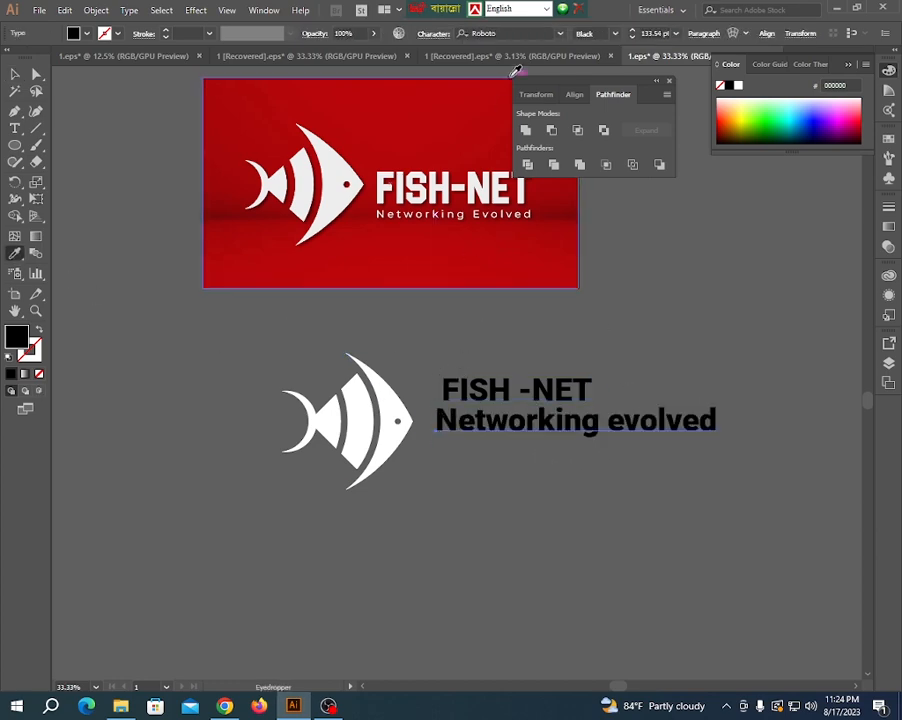
left_click(615, 34)
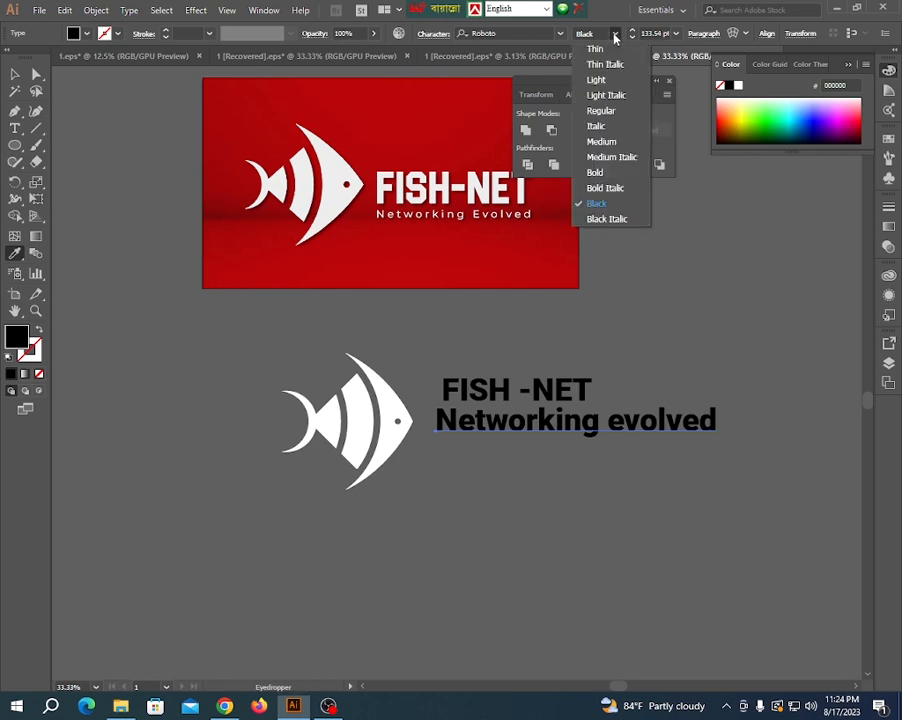
left_click(603, 143)
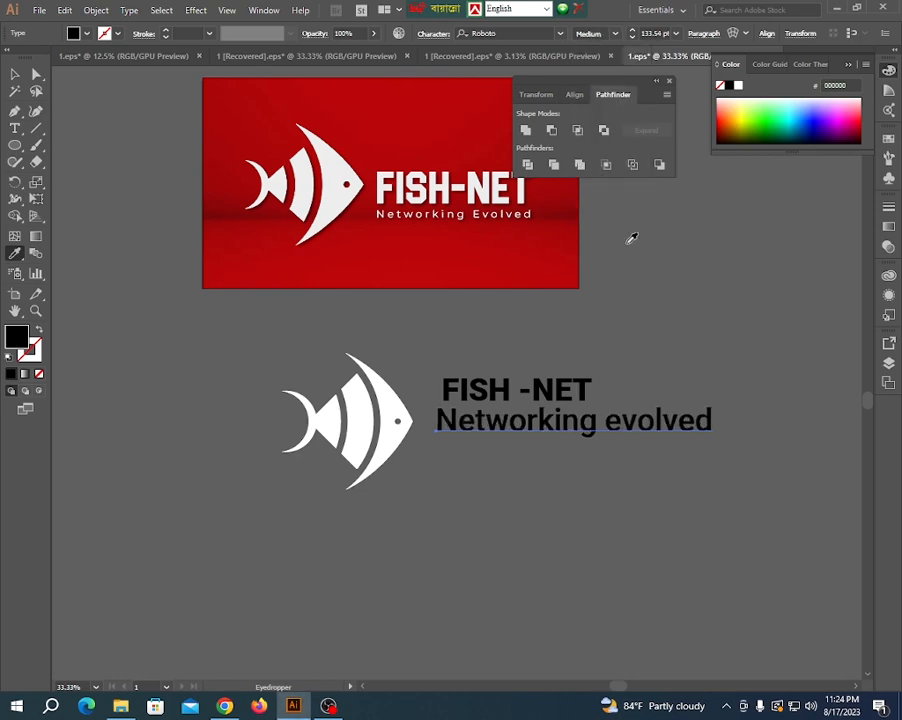
left_click(14, 75)
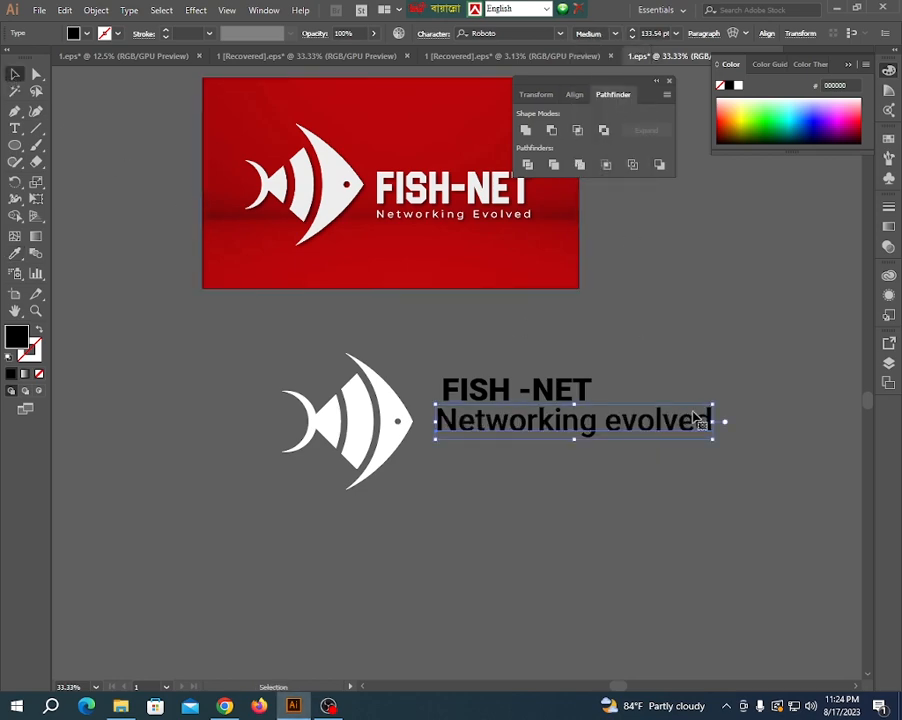
- Widen the tagline's letter tracking and scale the text down to about the width of the FISH -NET title
left_click_drag(712, 437, 585, 430)
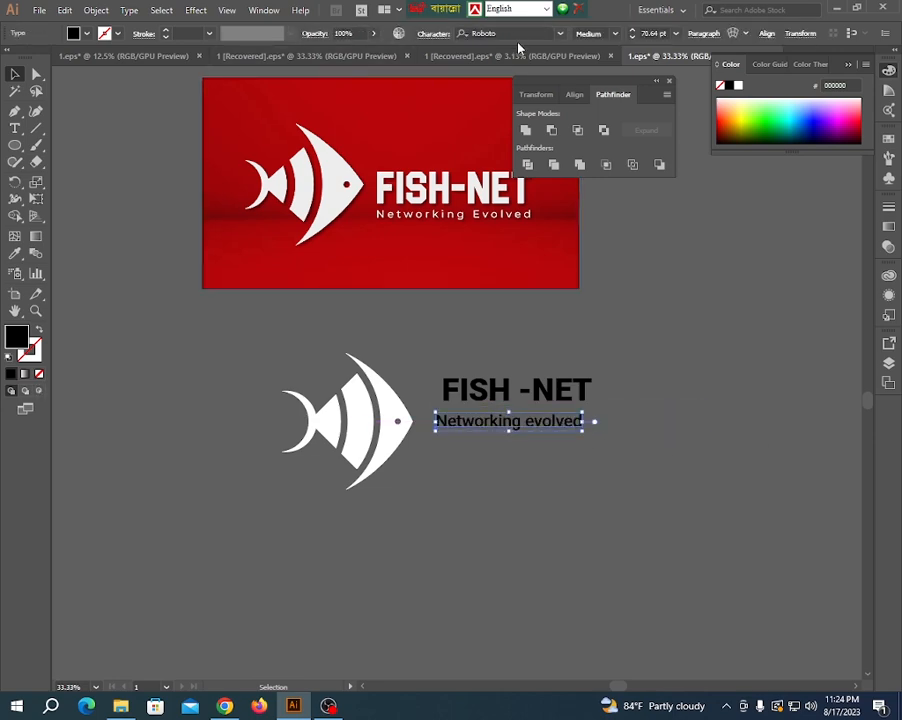
left_click(432, 35)
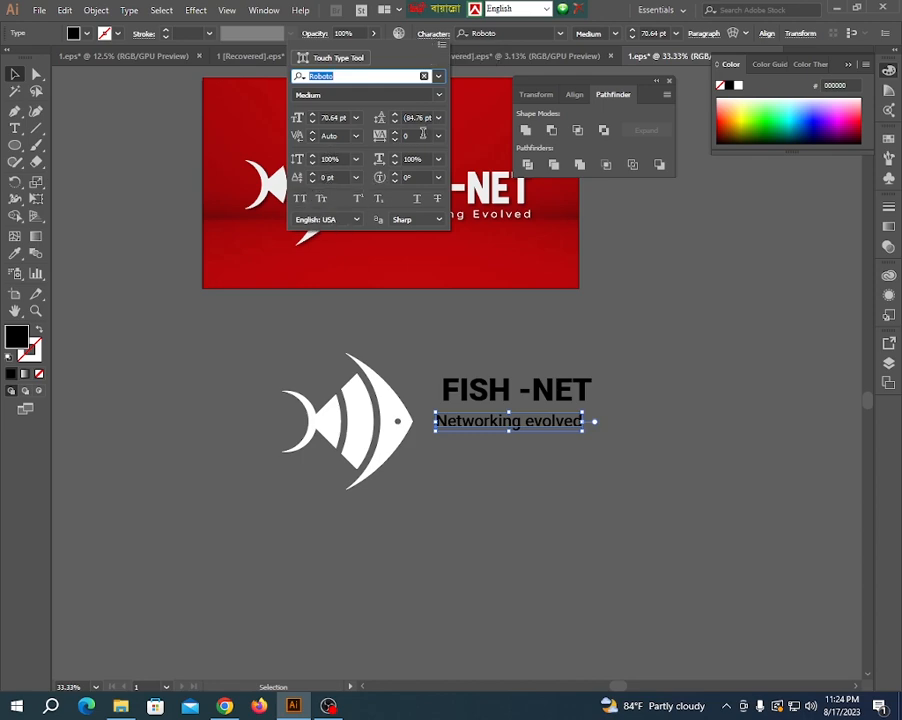
left_click_drag(423, 134, 355, 140)
type("45")
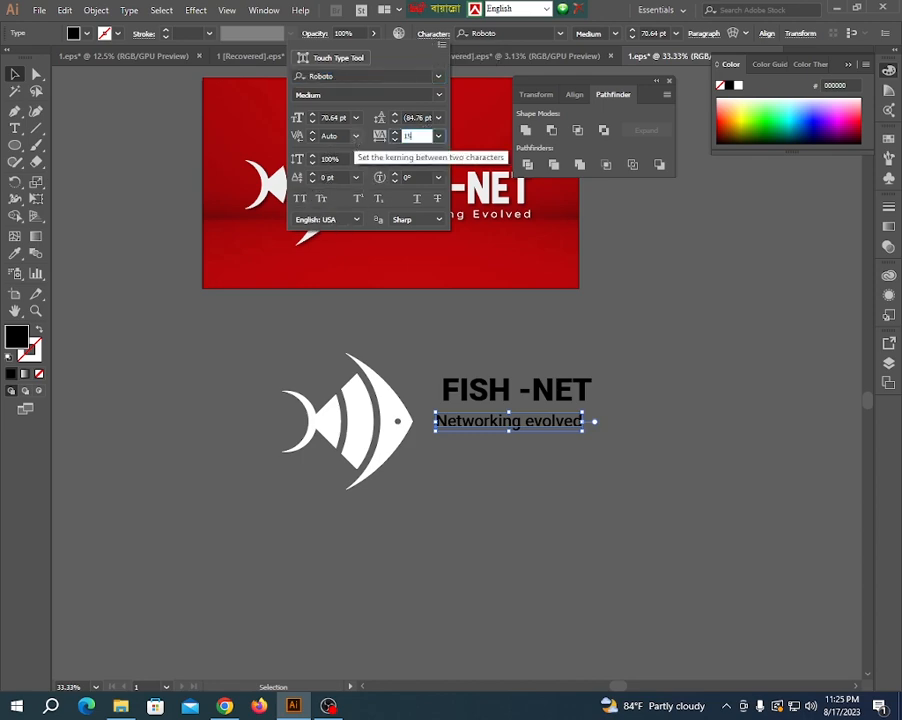
key("Return")
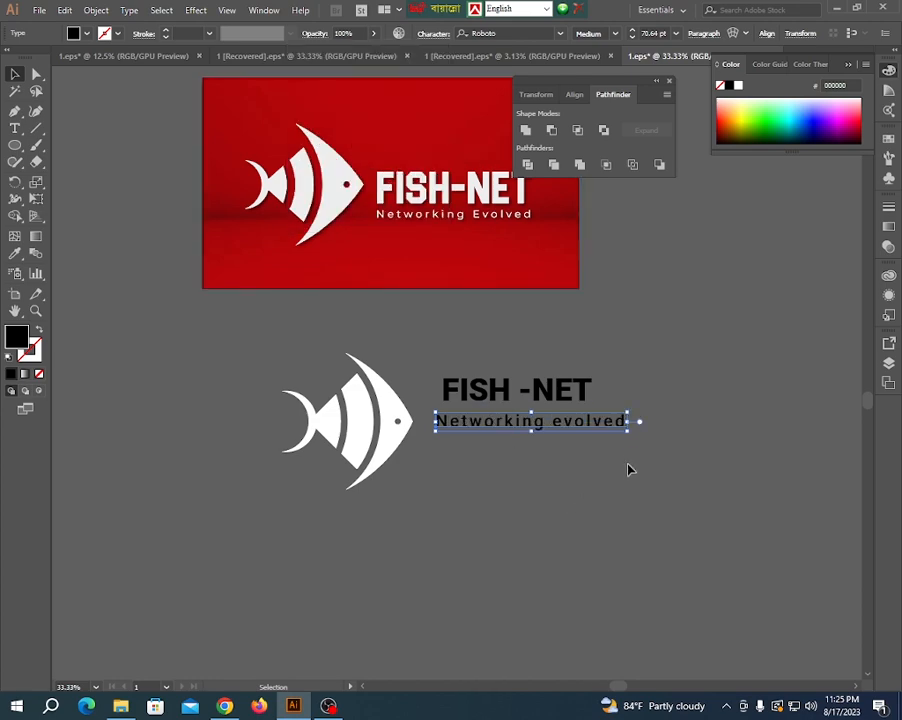
left_click_drag(624, 425, 592, 424)
- Convert the FISH -NET title and the tagline to outlines
left_click(464, 514)
scroll(464, 514, "down", 1)
left_click_drag(513, 541, 462, 414)
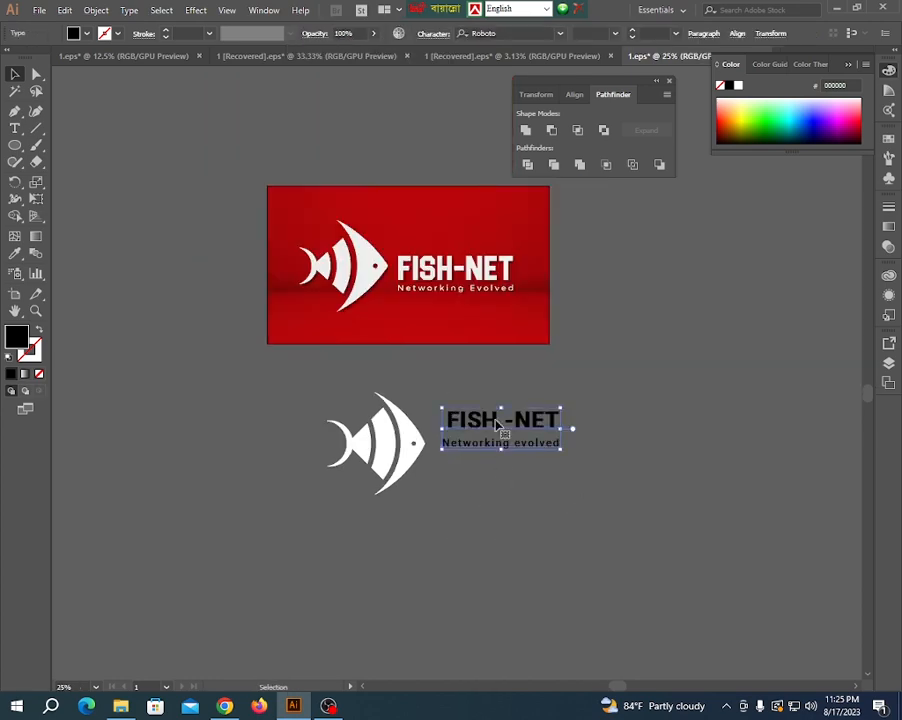
right_click(462, 414)
left_click(520, 515)
left_click(475, 499)
scroll(487, 413, "up", 2)
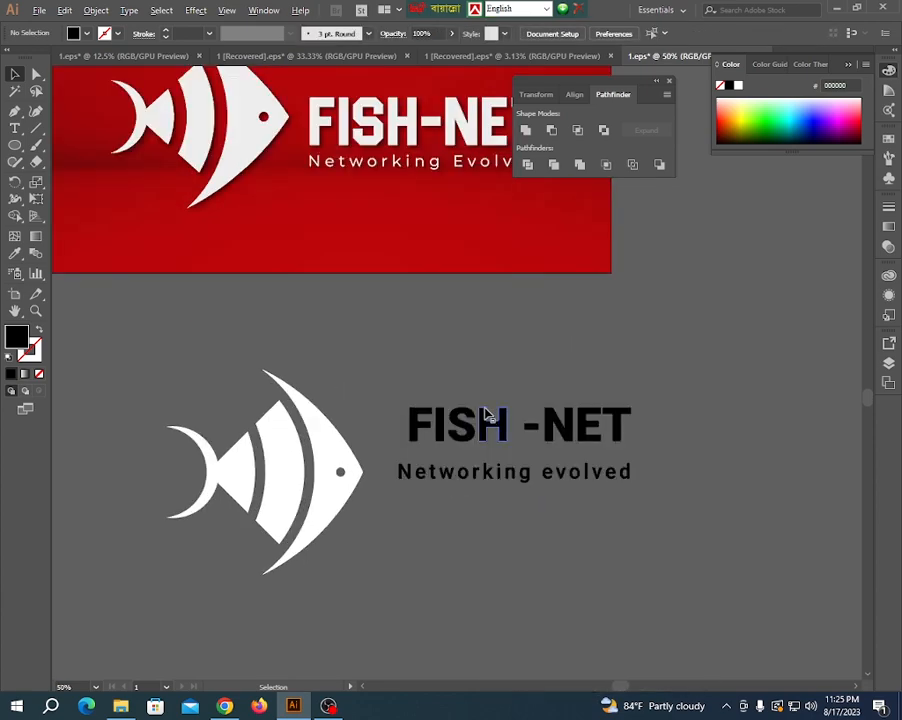
- Align the outlined title and tagline along their left edges
left_click_drag(405, 375, 468, 529)
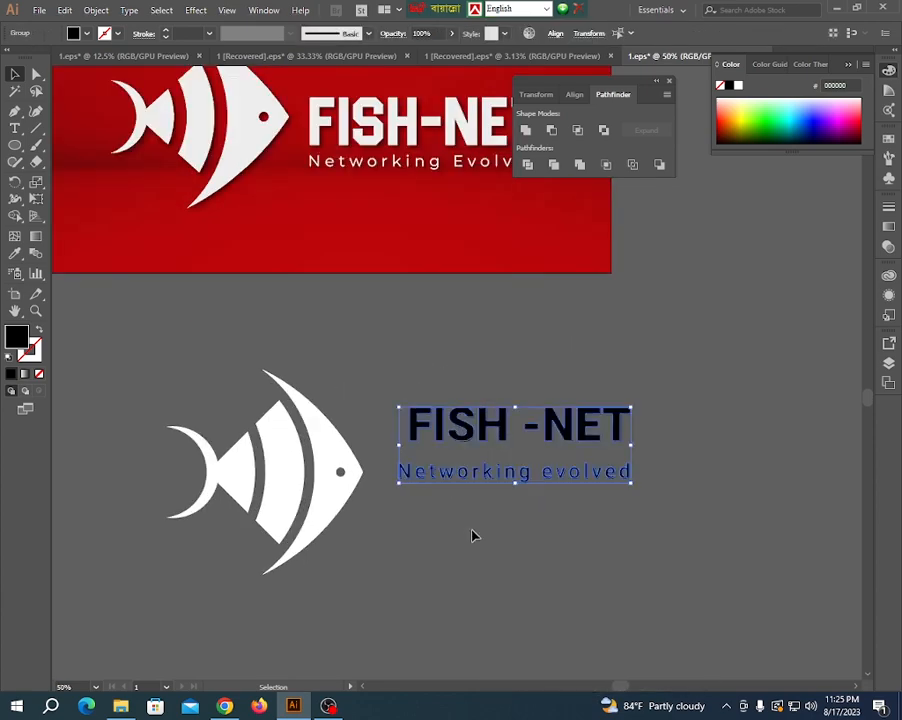
left_click(575, 95)
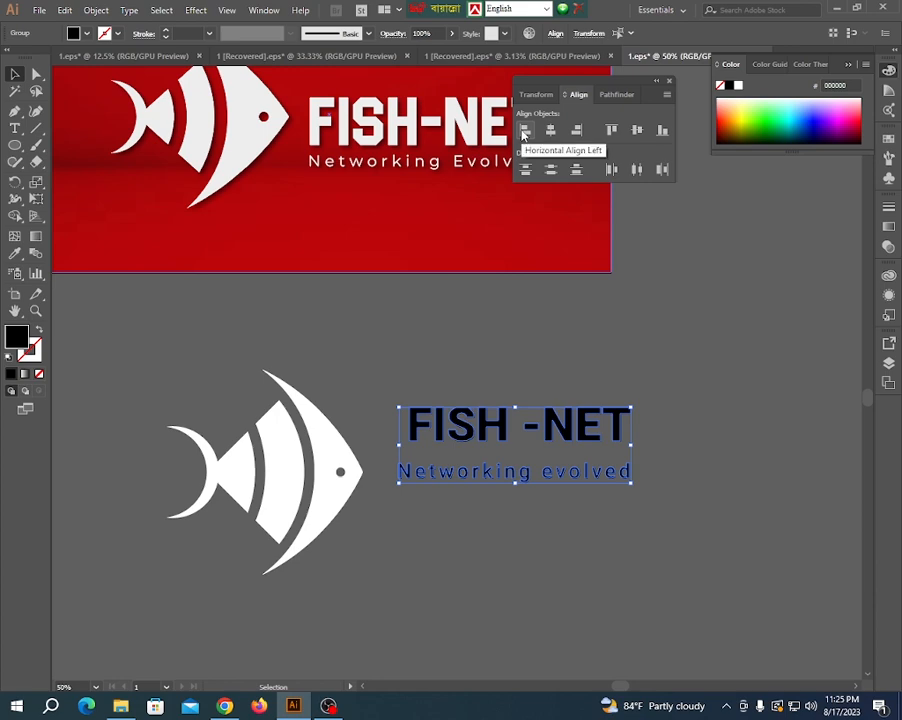
left_click(522, 131)
left_click(450, 345)
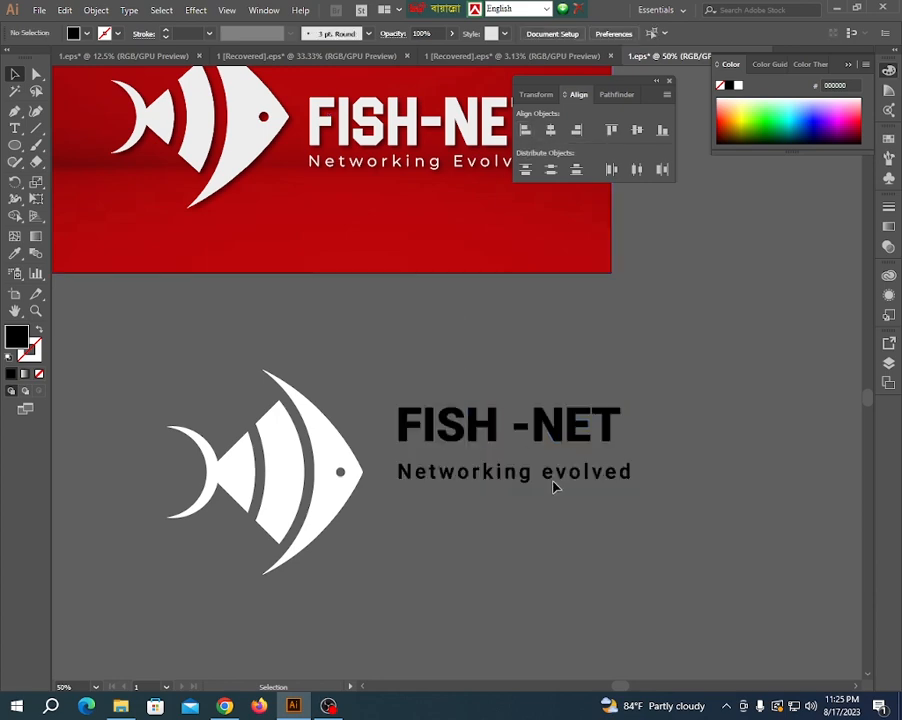
- Shrink the outlined tagline to match the title's width and nudge it up closer to the title
left_click(566, 474)
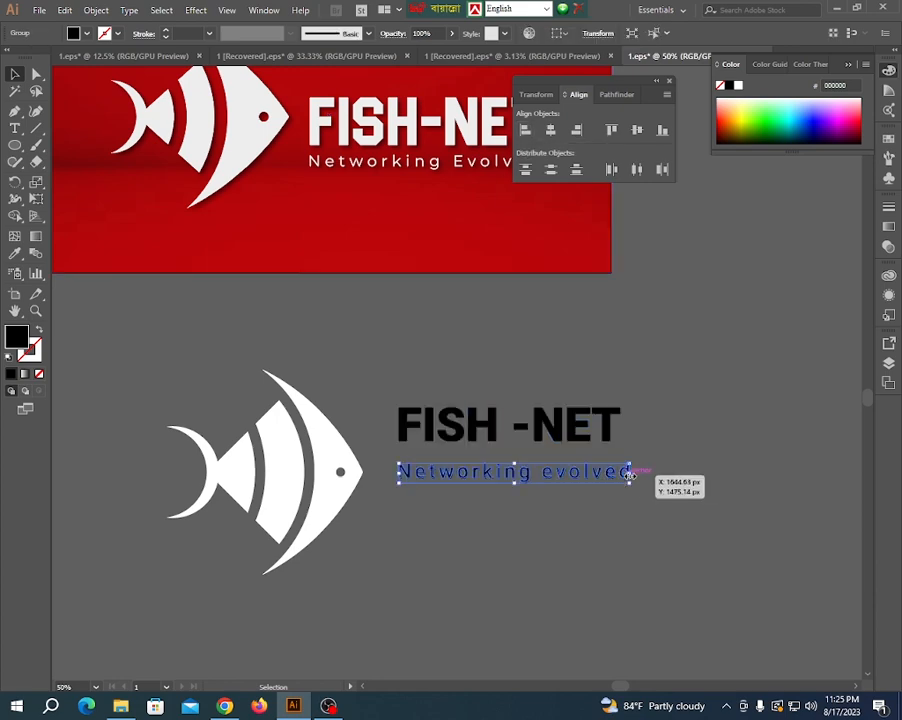
mouse_move(625, 477)
left_mouse_down()
mouse_move(614, 472)
mouse_move(624, 485)
mouse_move(617, 490)
left_mouse_up()
scroll(614, 472, "up", 3)
scroll(618, 549, "down", 3)
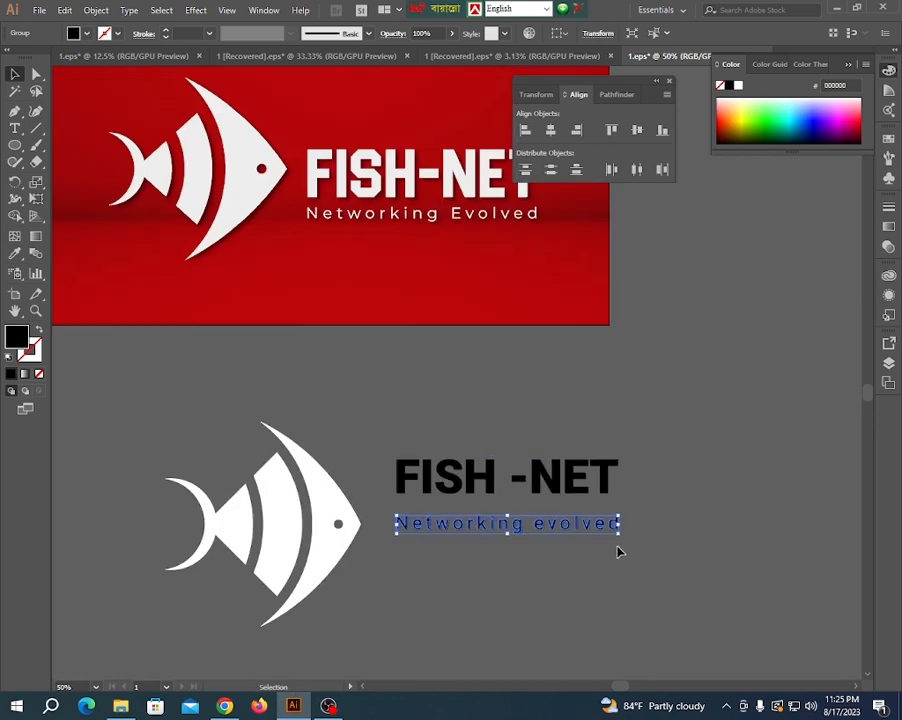
key("Up")
key("Up")
key("Up")
key("Up")
key("Up")
key("Up")
key("Up")
key("Up")
key("Up")
key("Up")
key("Up")
key("Up")
key("Up")
key("Up")
key("Up")
key("Up")
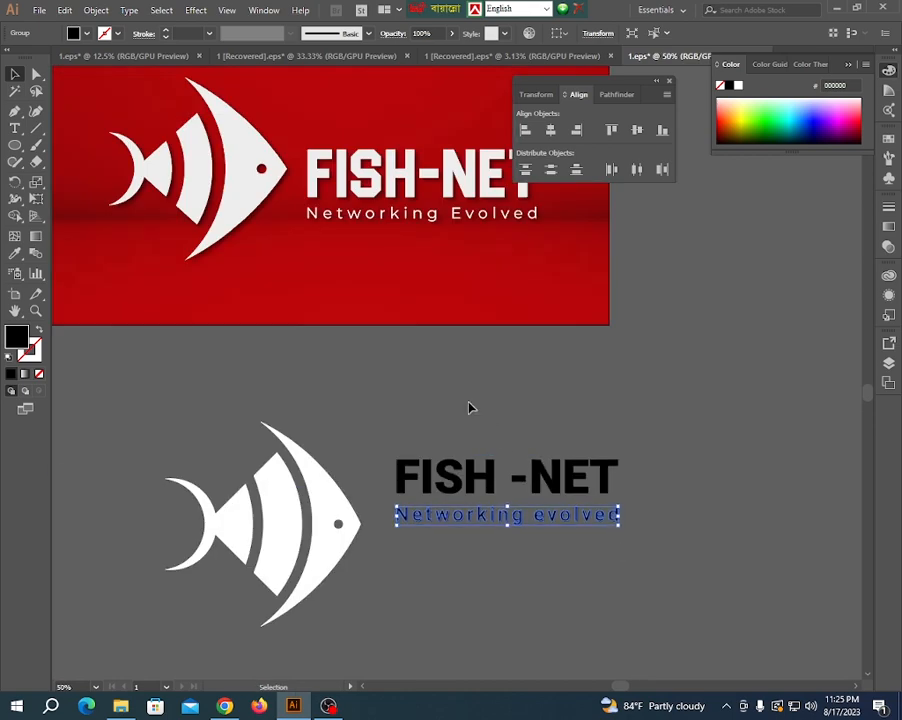
- Group the title with the tagline and move the group down beside the middle of the fish
left_click_drag(468, 404, 577, 591)
left_click(558, 590)
left_click(552, 526)
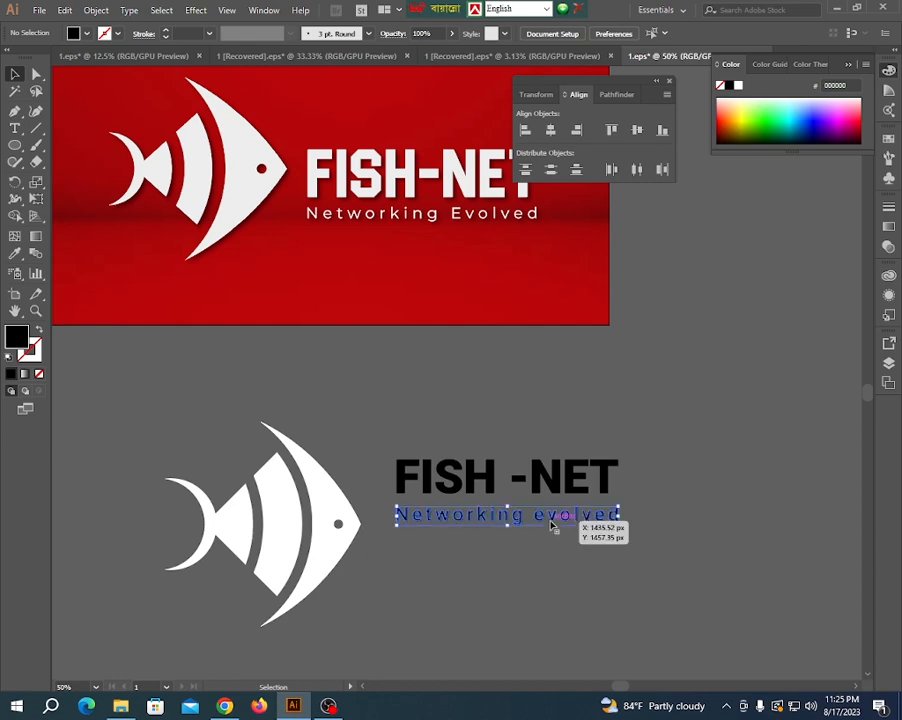
left_click_drag(552, 526, 552, 523)
left_click(466, 406)
left_click_drag(466, 406, 562, 592)
key("ctrl+shift+o")
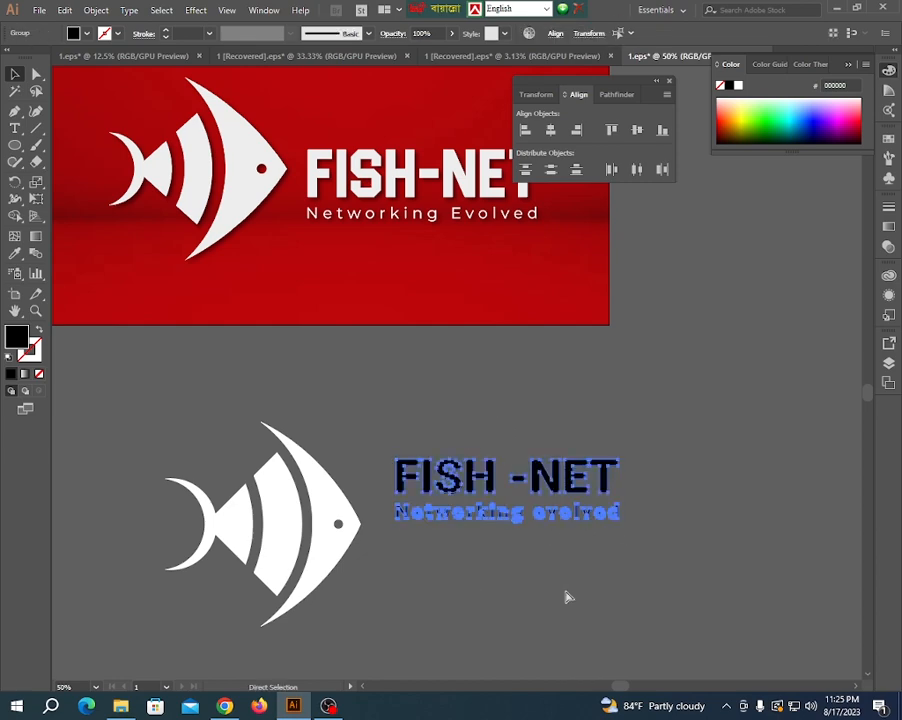
left_click_drag(447, 469, 450, 511)
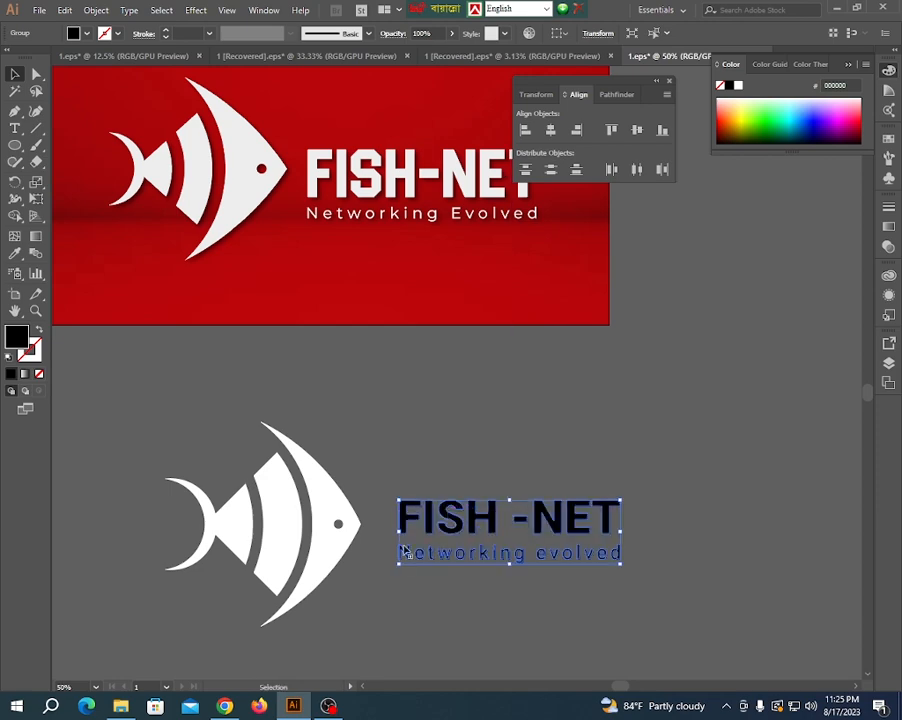
- Scale the text group up proportionally and align it with the fish on their vertical centres
scroll(447, 553, "down", 2)
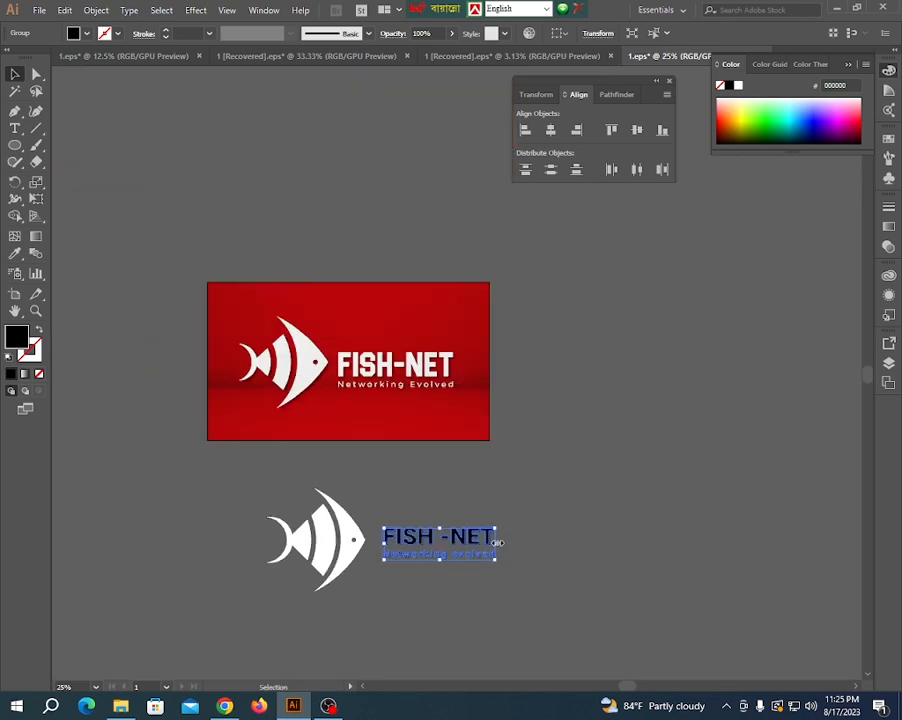
left_click_drag(496, 543, 522, 546)
left_click(450, 590)
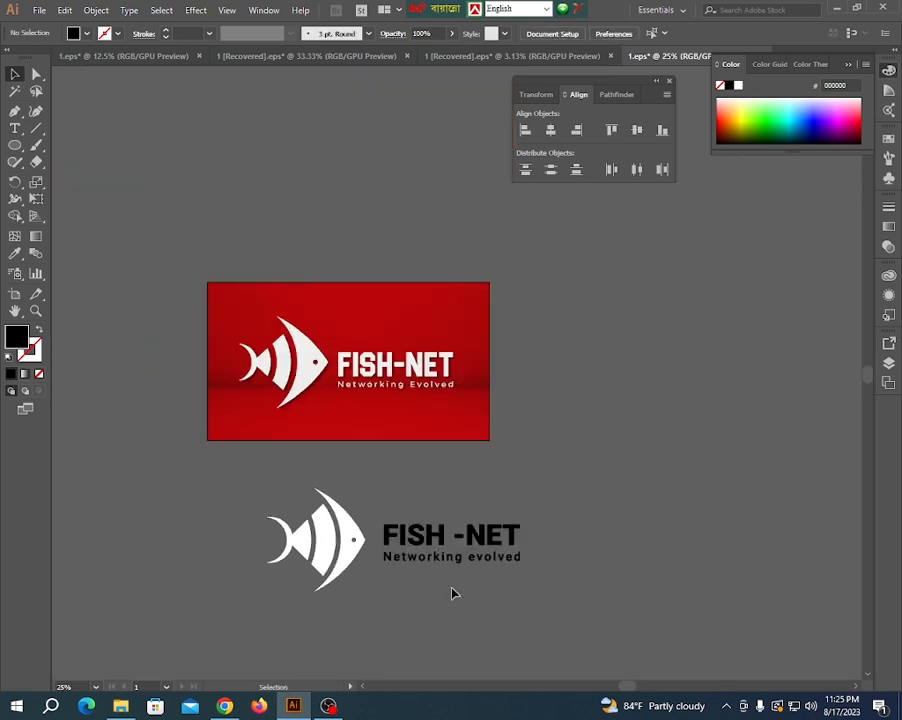
left_click(290, 536)
left_click_drag(236, 474, 476, 608)
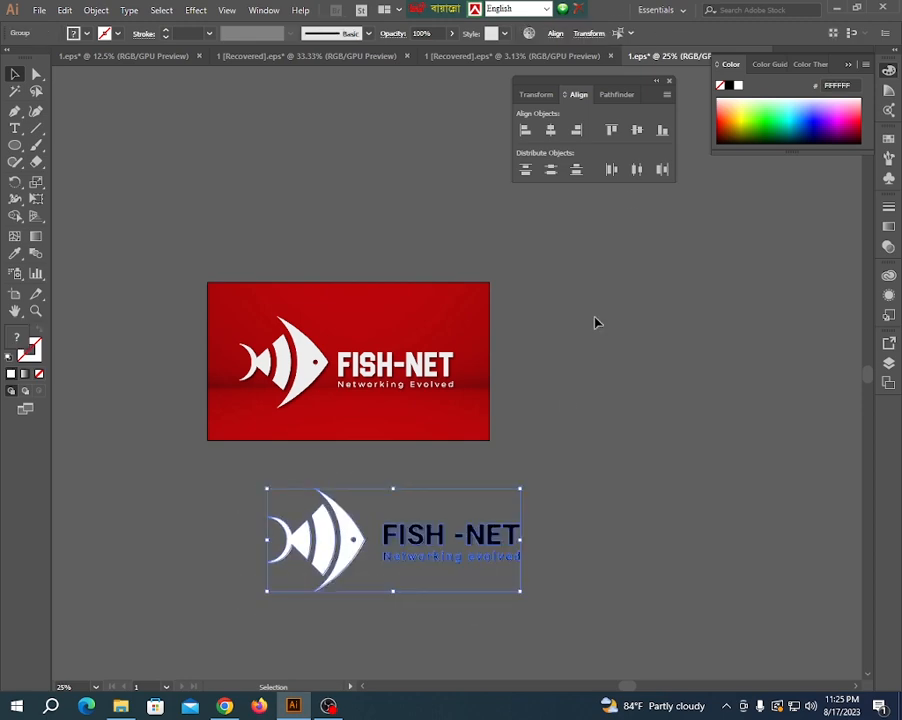
left_click(637, 131)
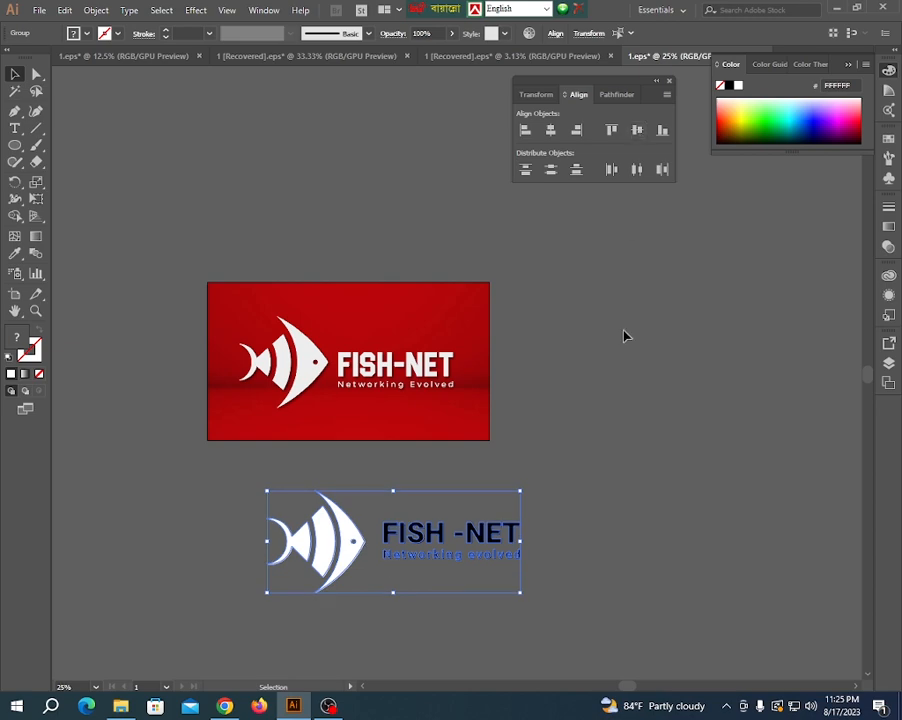
left_click(527, 496)
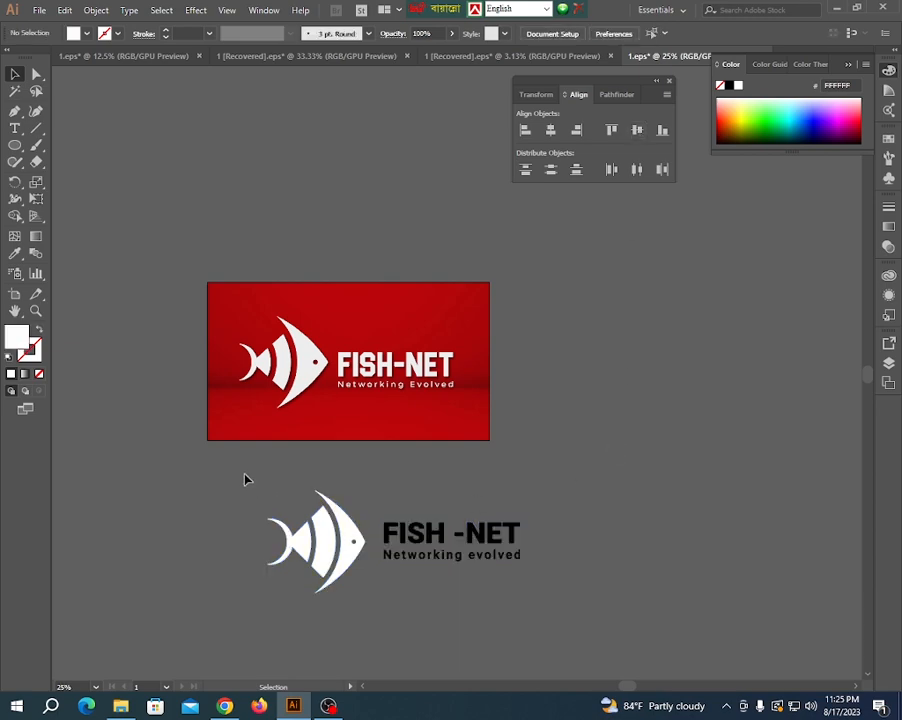
- Group the fish with the text and fill the whole logo with the reference logo's off-white EDEDED using the Eyedropper
left_click_drag(207, 480, 556, 609)
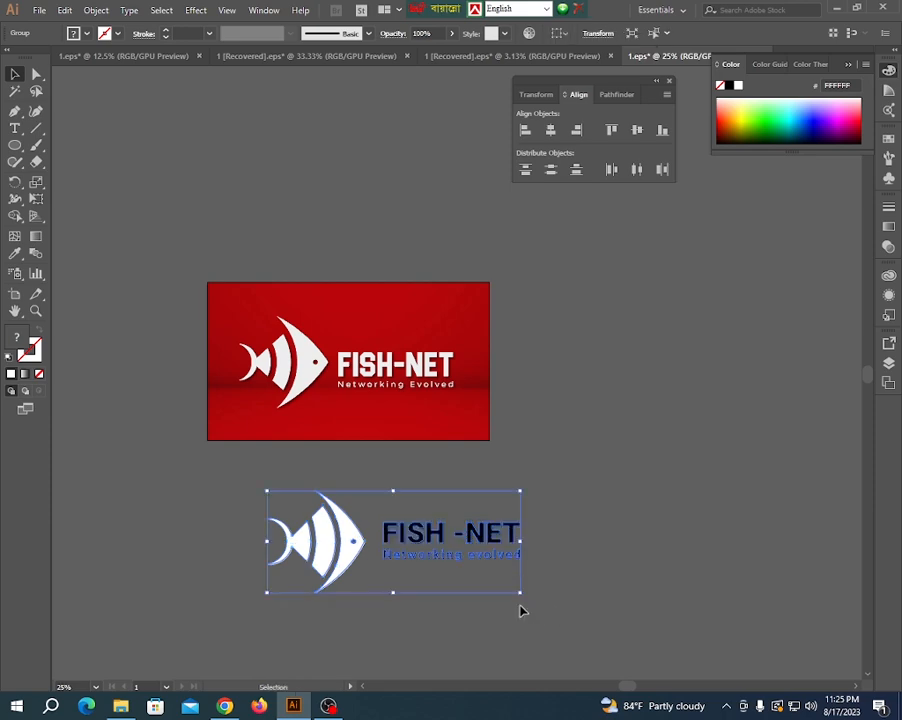
left_click(12, 257)
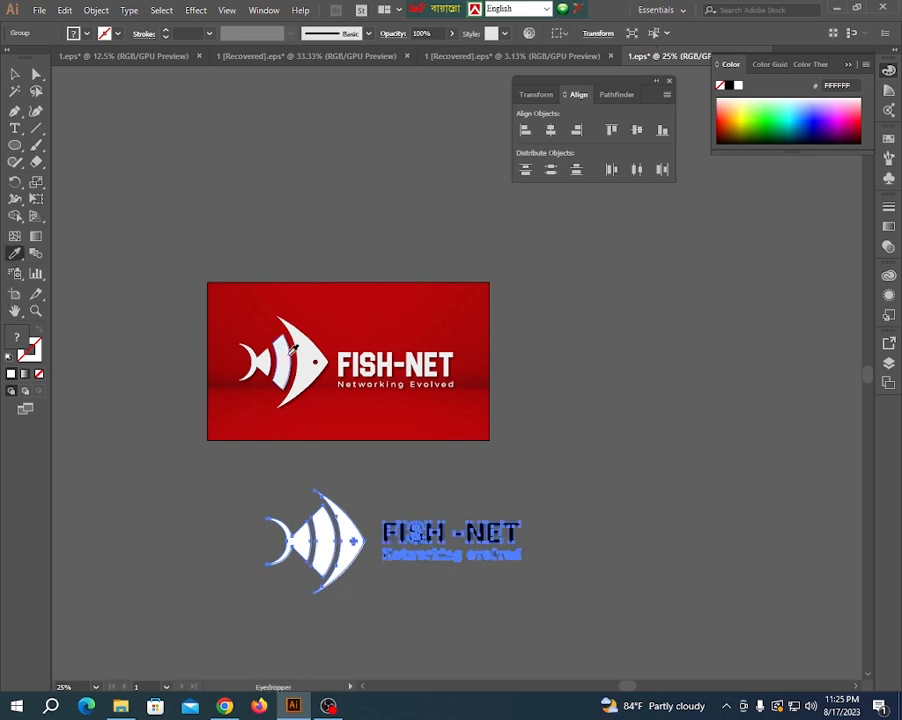
left_click(250, 372)
left_click(14, 75)
left_click(242, 327)
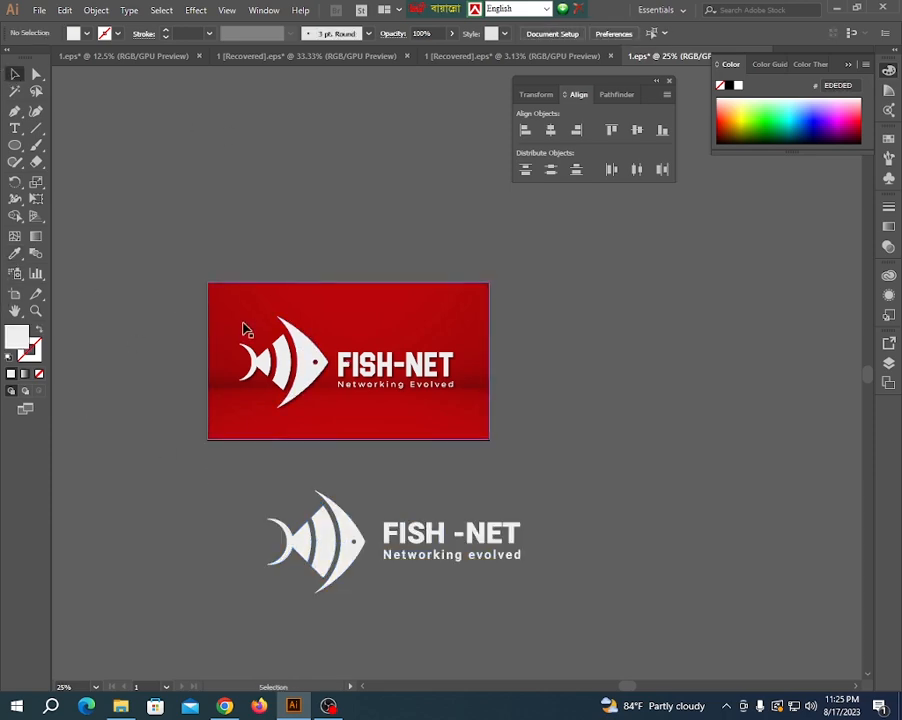
- Move the logo just below the reference artwork, duplicate the red background beneath it and send the copy behind the logo
scroll(241, 327, "down", 1)
left_click_drag(315, 481, 280, 457)
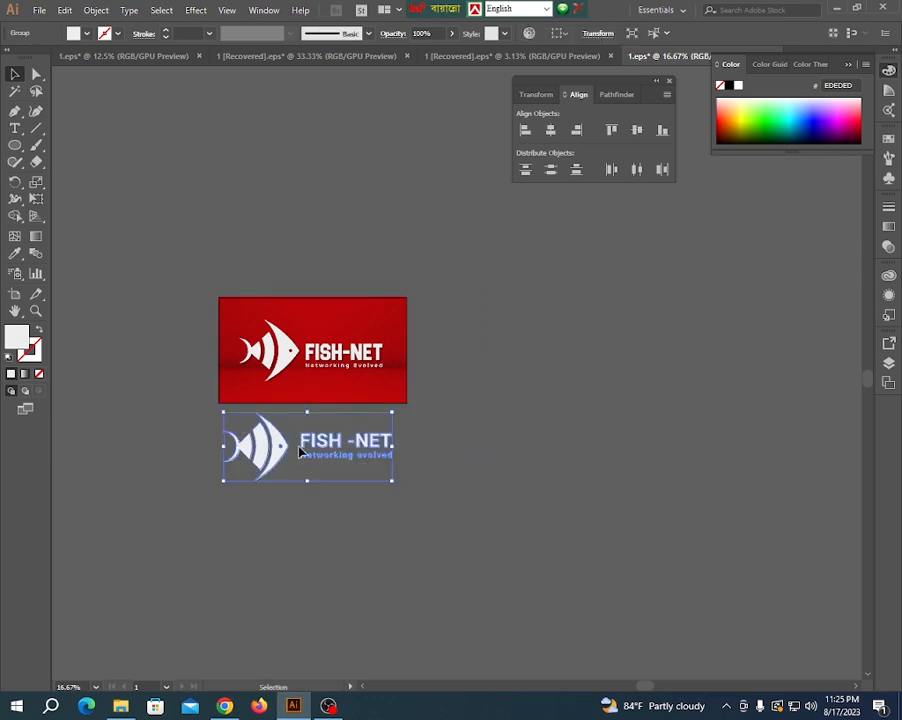
left_click_drag(306, 392, 352, 516)
right_click(304, 382)
left_click(438, 480)
left_click(440, 474)
- Move the logo to the middle of the copied red background and scale it down proportionally to leave wider side margins
scroll(290, 520, "up", 2)
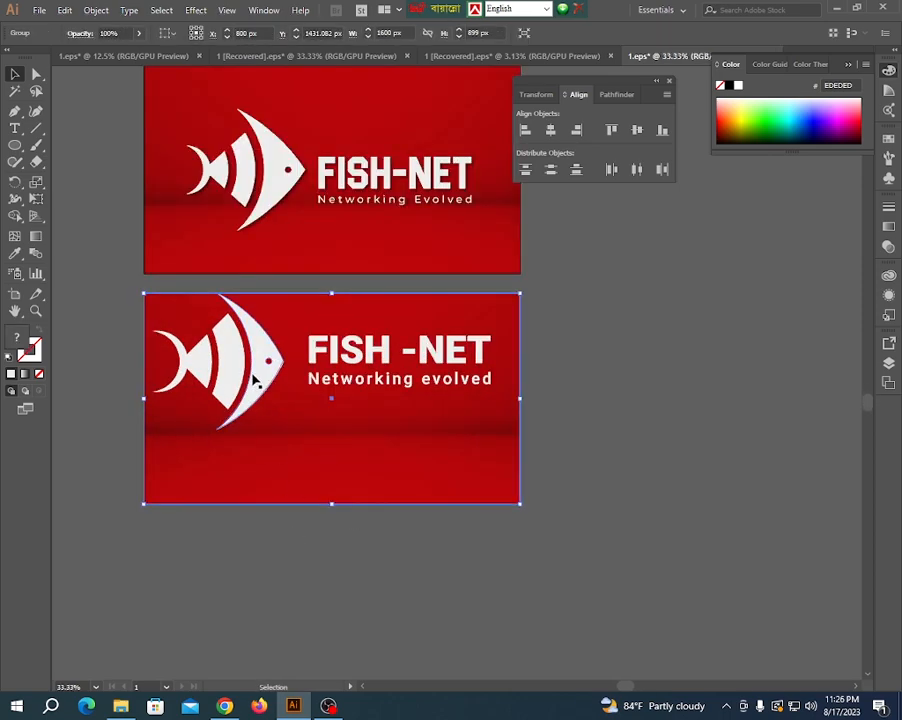
left_click_drag(254, 379, 259, 422)
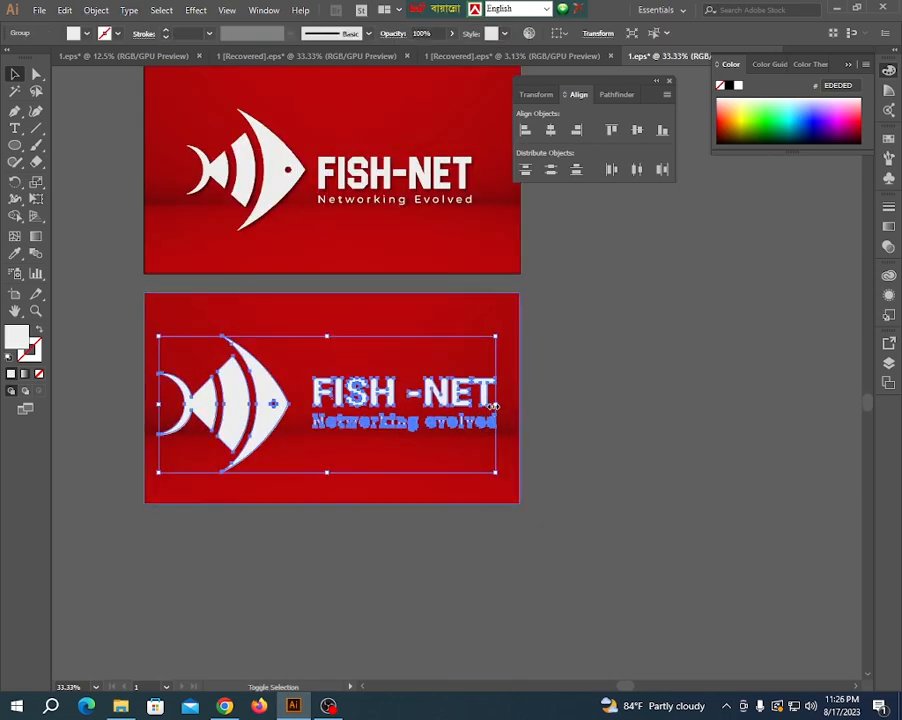
left_click_drag(488, 406, 477, 408)
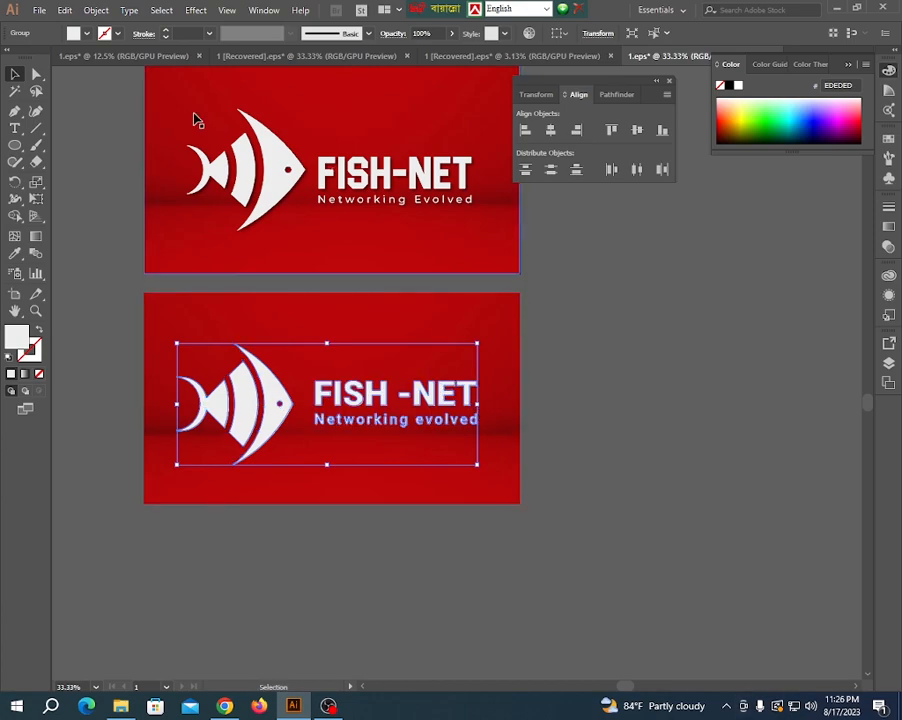
- Apply a Multiply drop shadow to the logo with 50% opacity, 8 px X and Y offsets and 6 px blur
left_click(229, 11)
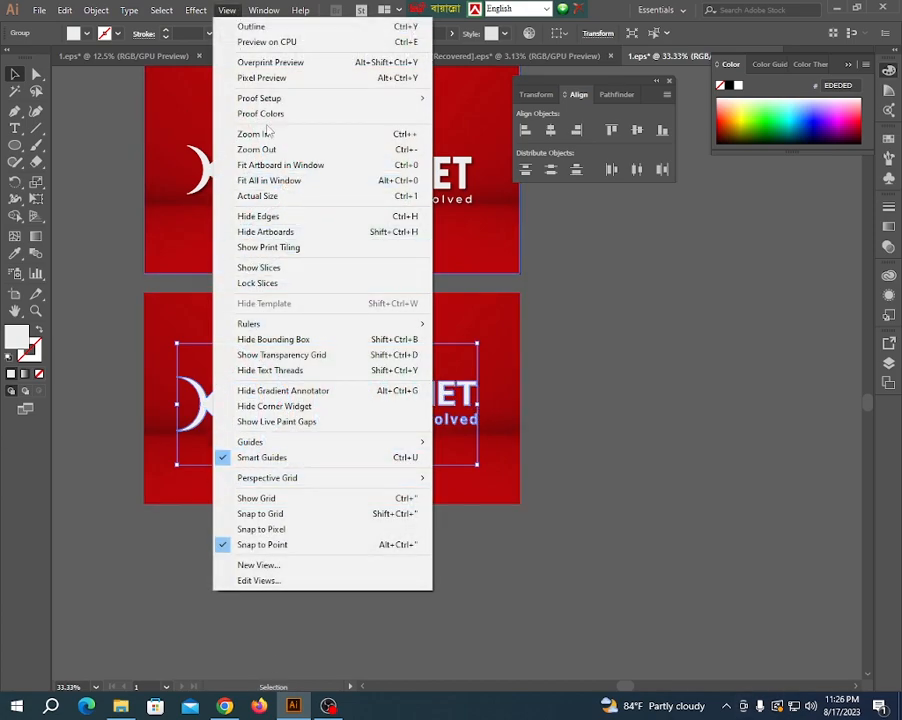
mouse_move(198, 14)
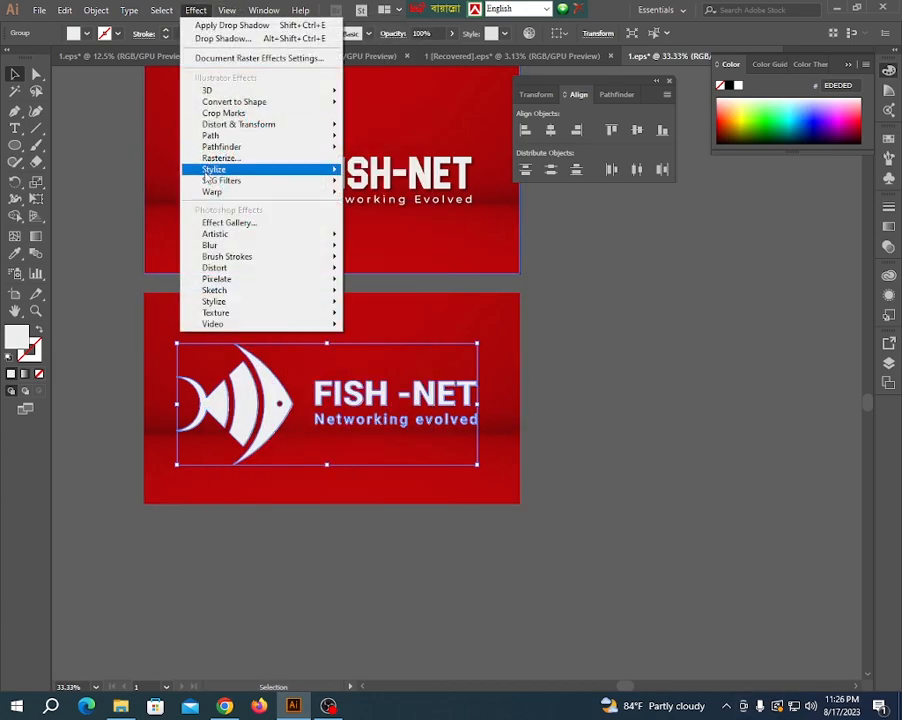
mouse_move(228, 170)
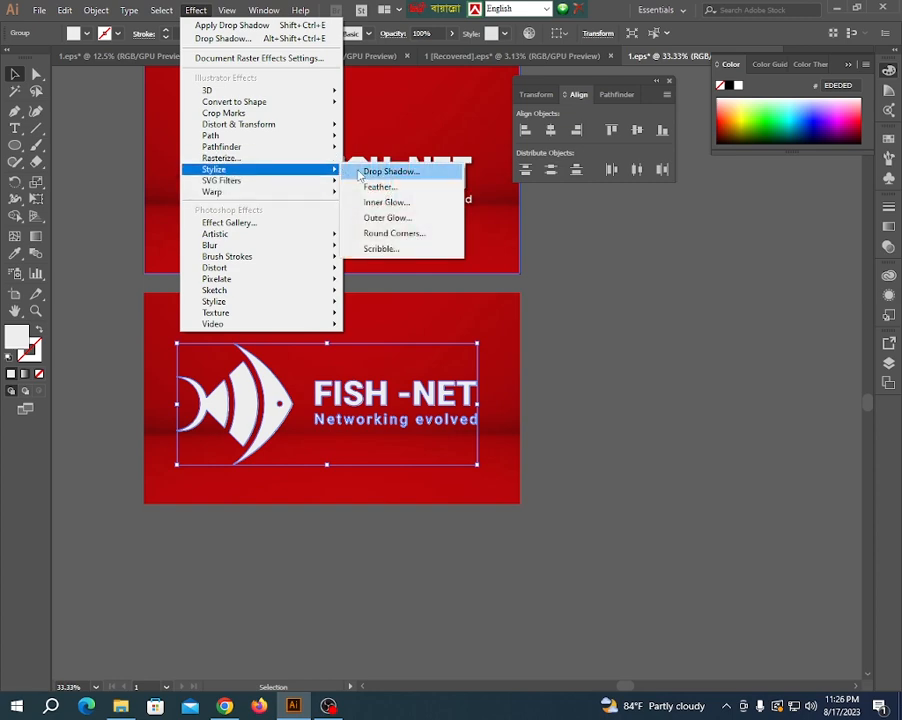
left_click(380, 169)
left_click(185, 296)
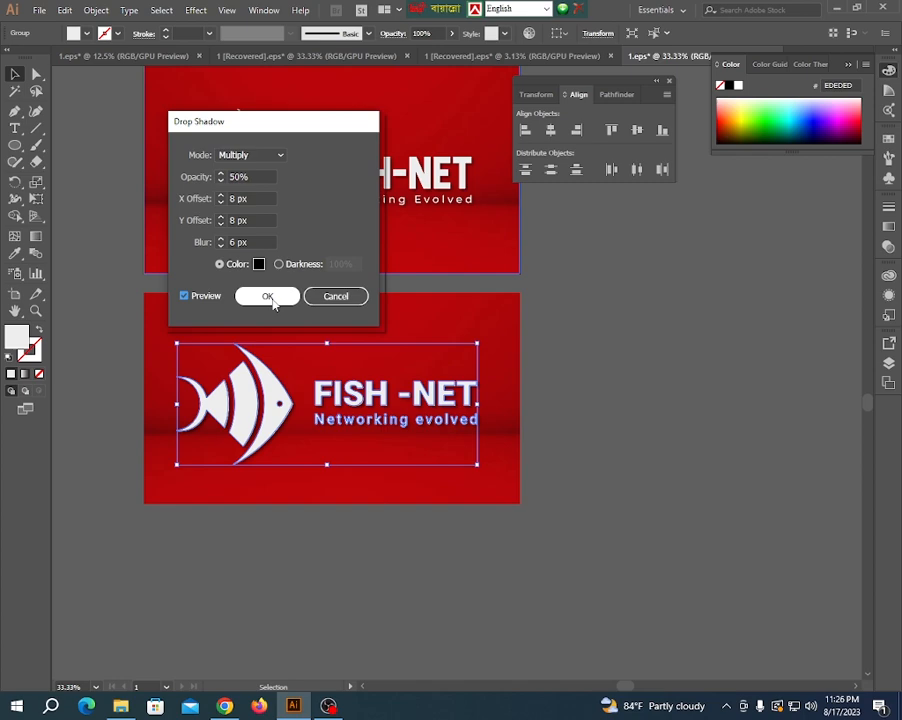
left_click(268, 297)
left_click(572, 395)
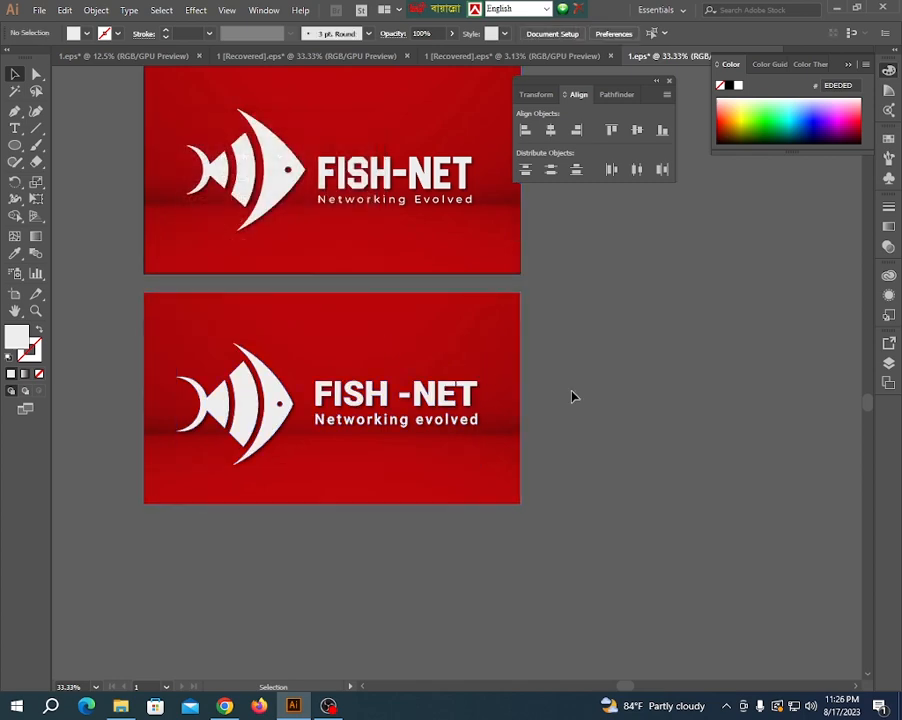
scroll(507, 427, "down", 1)
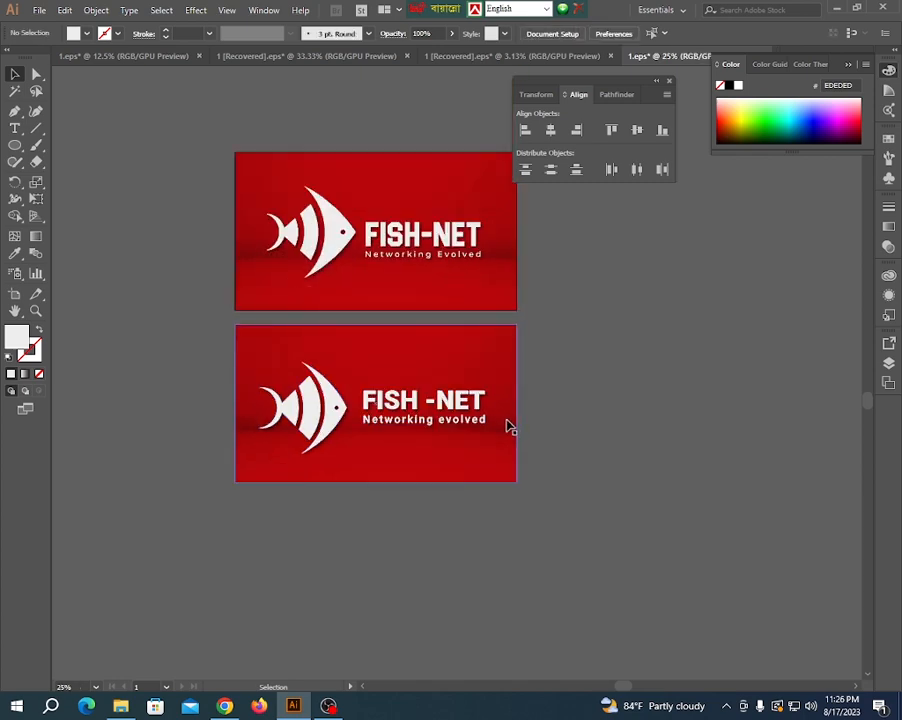